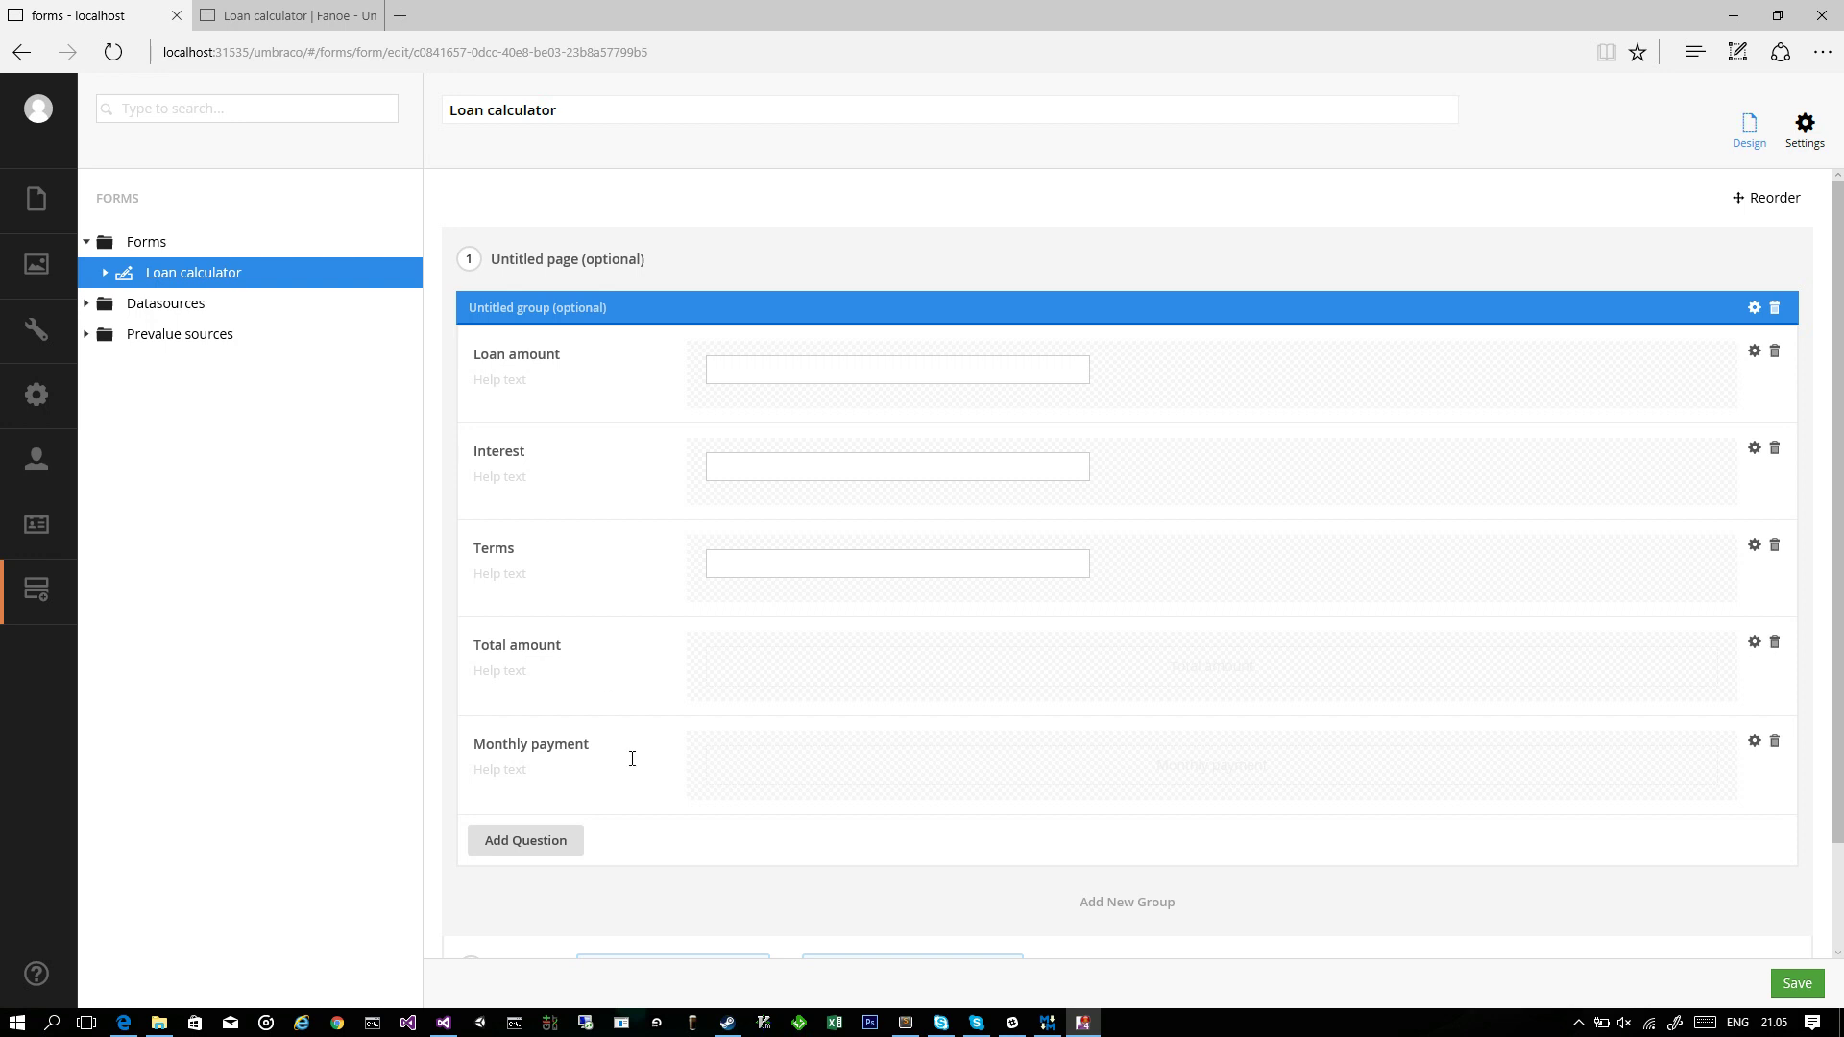
Submit the website's Loan calculator form with its filled-in loan amount, interest and terms to view the result page
click(334, 17)
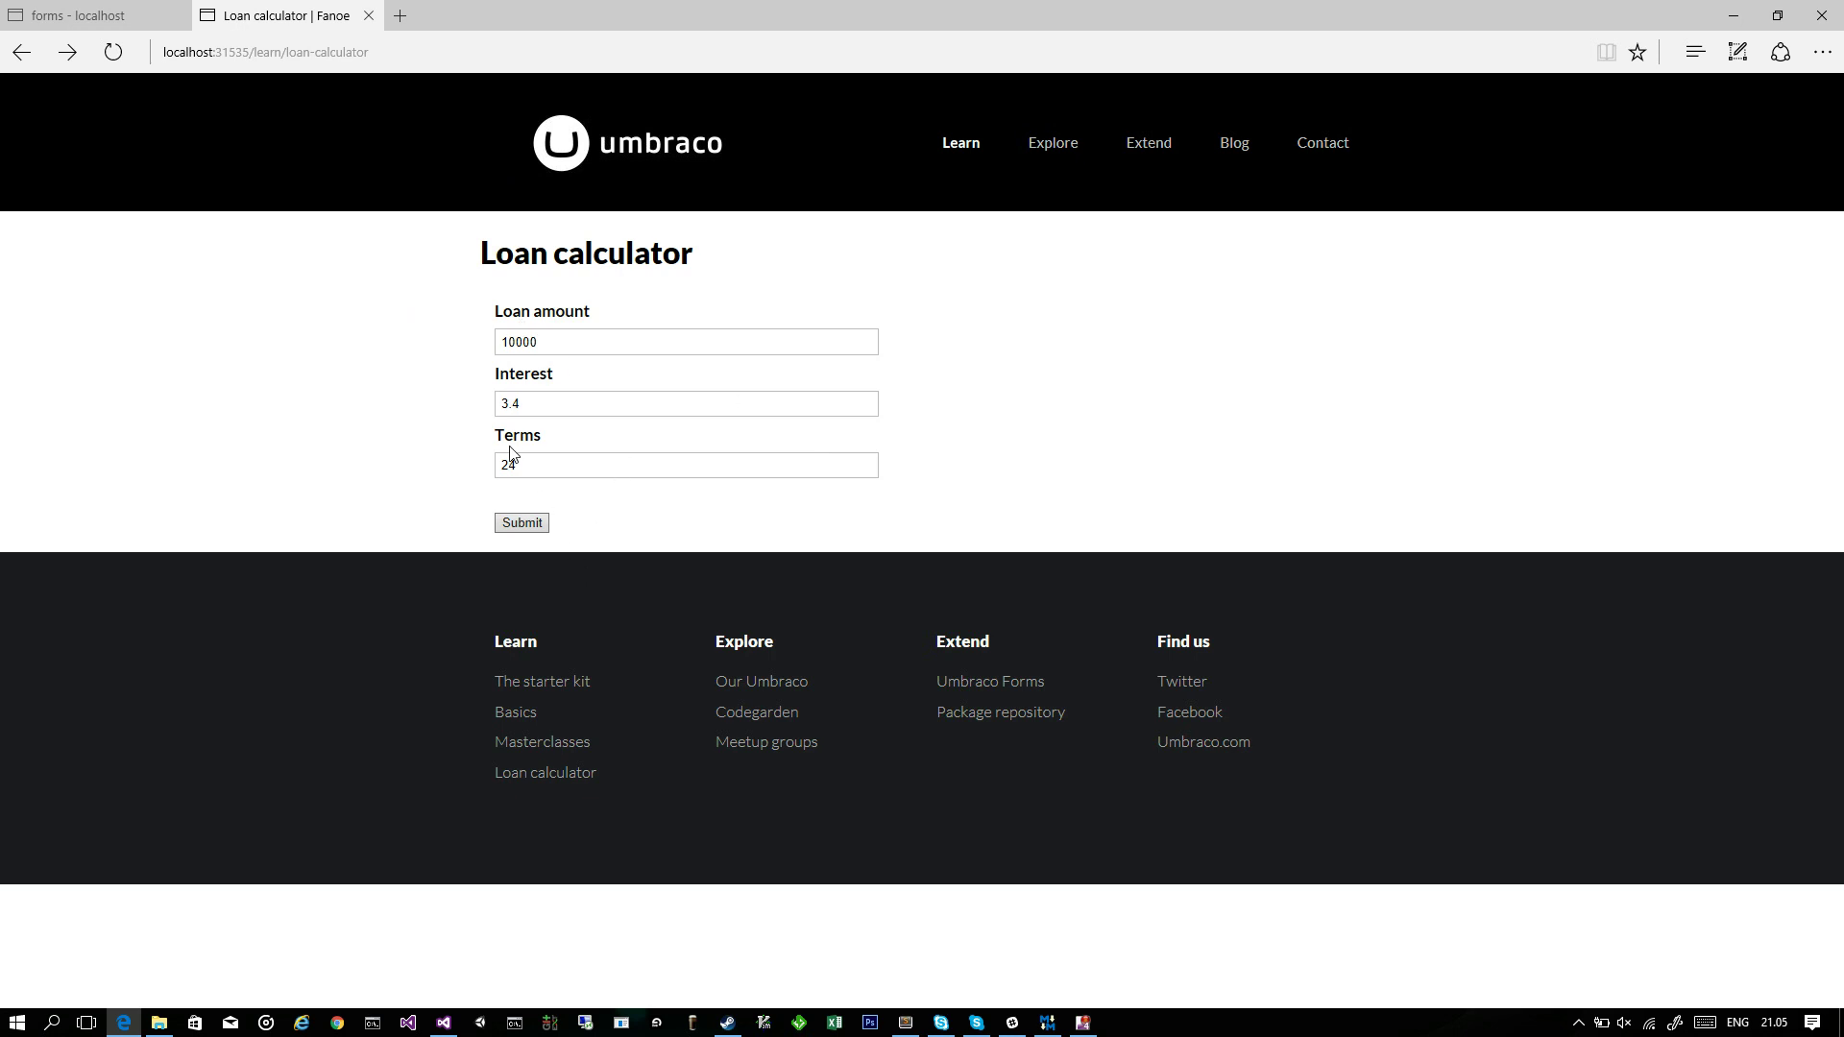
double_click(583, 407)
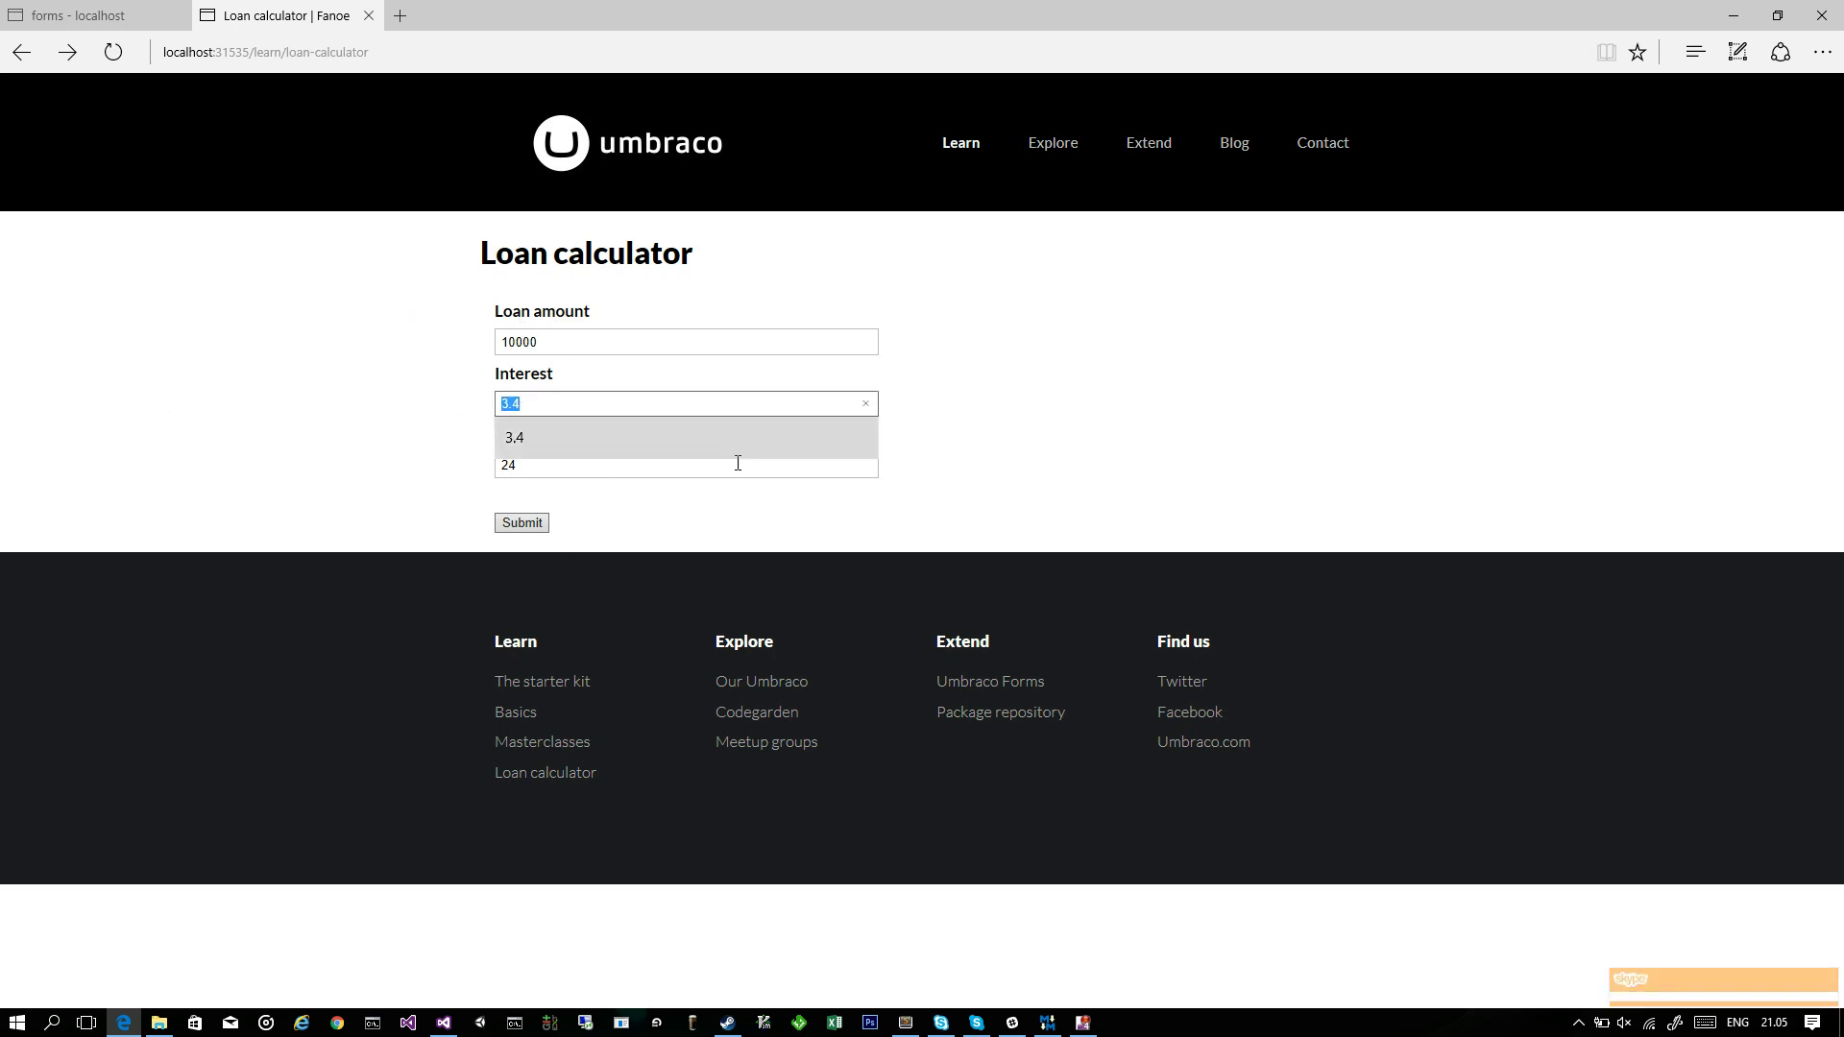
click(787, 470)
click(659, 597)
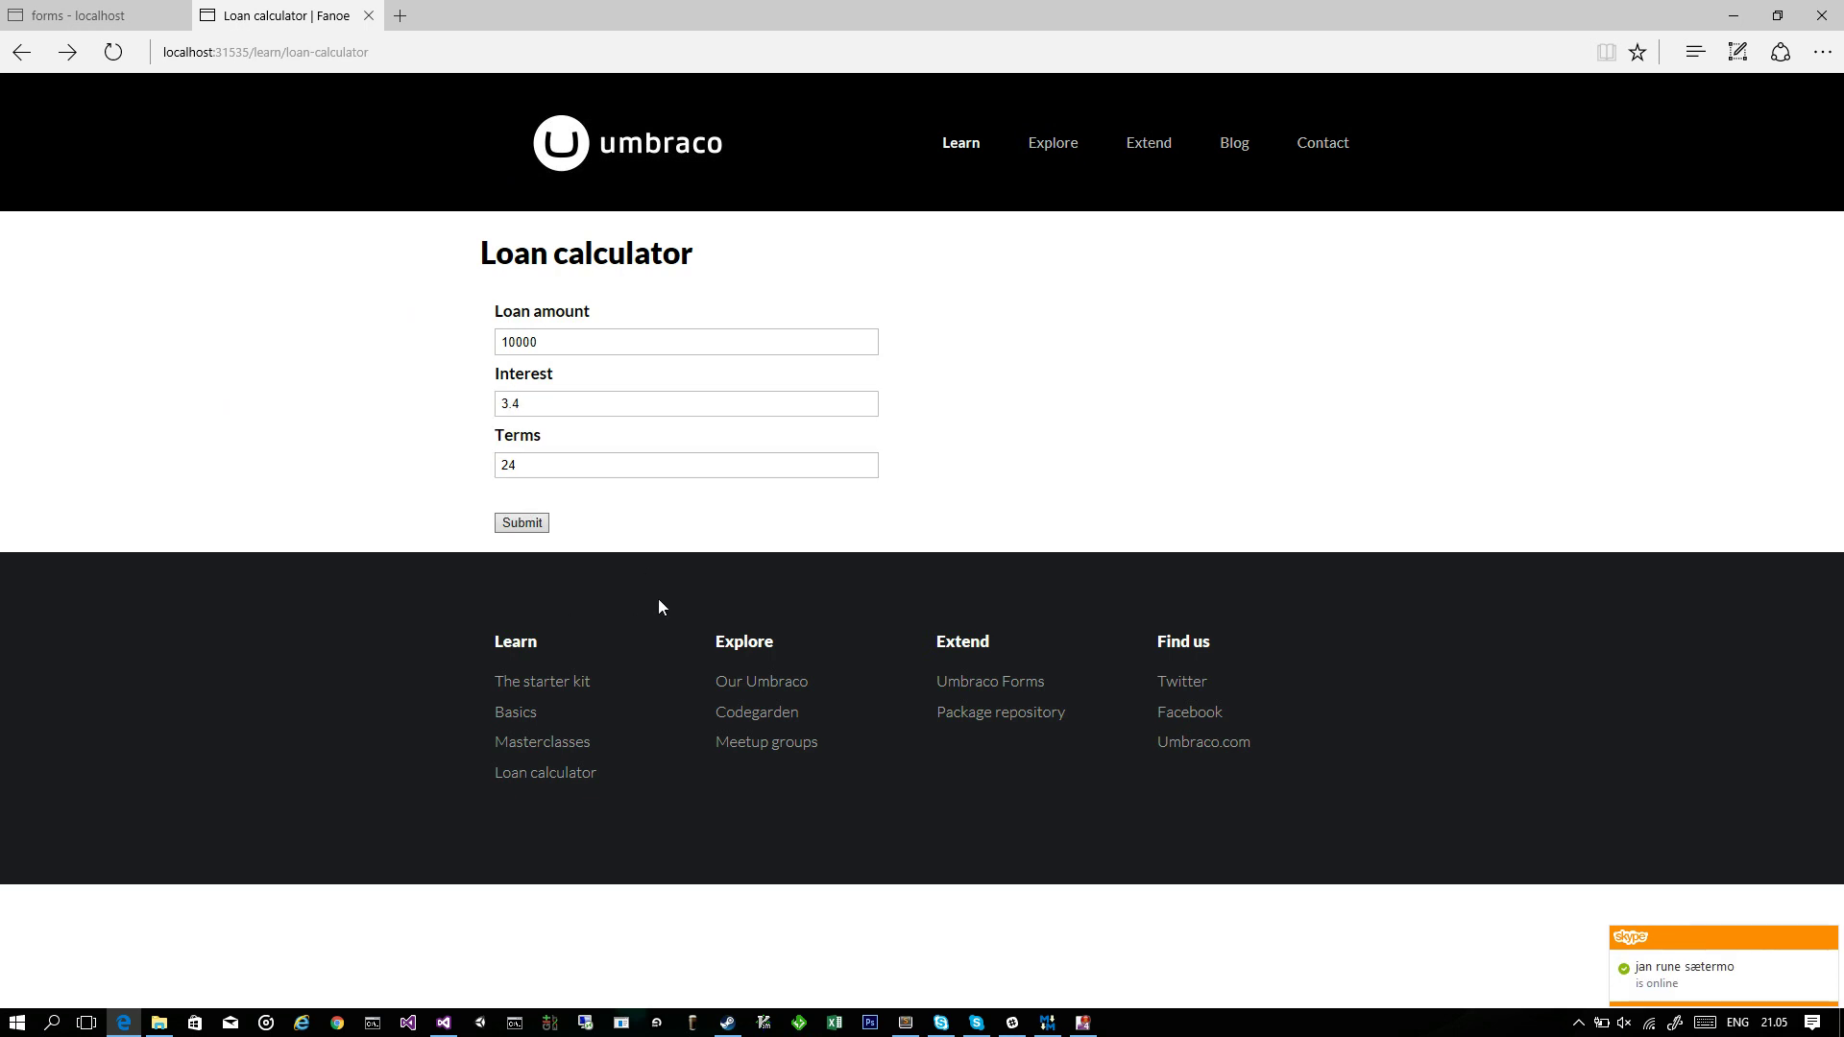
click(526, 524)
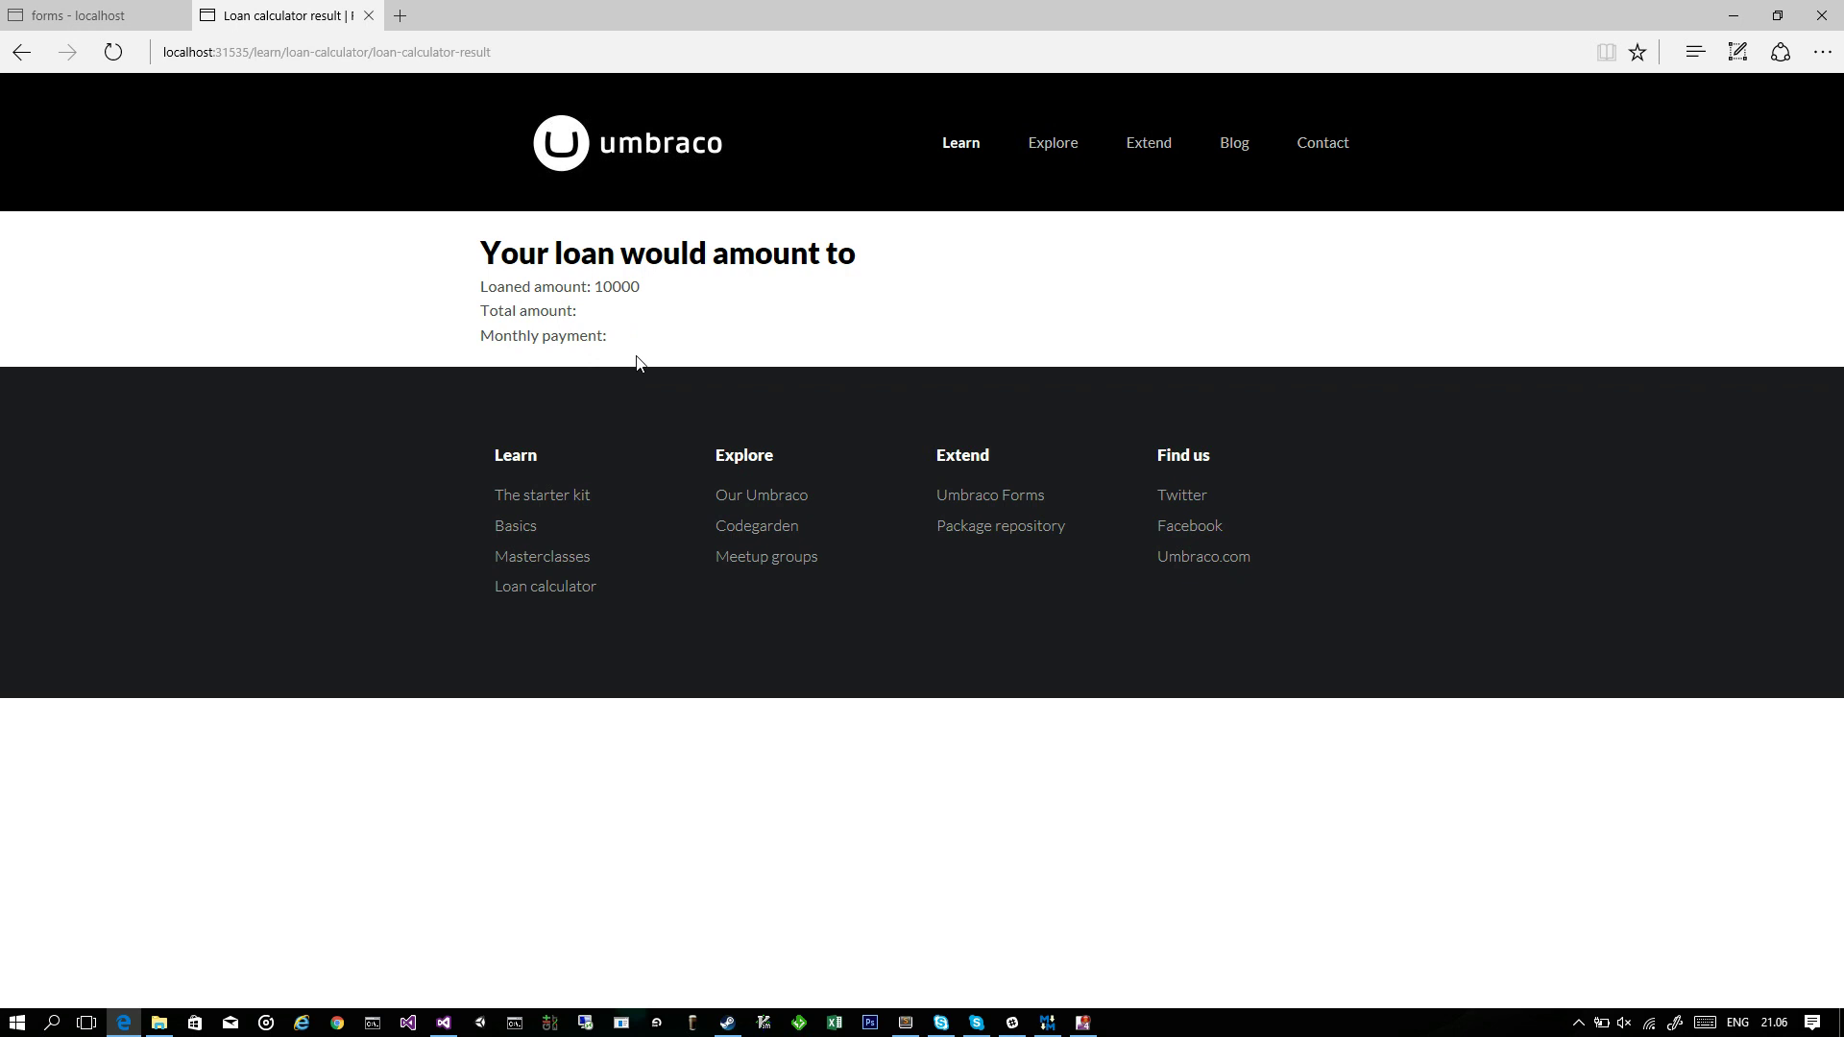
Return to the Loan calculator form's design and go to its submit workflow section
mouse_move(112, 8)
click(43, 19)
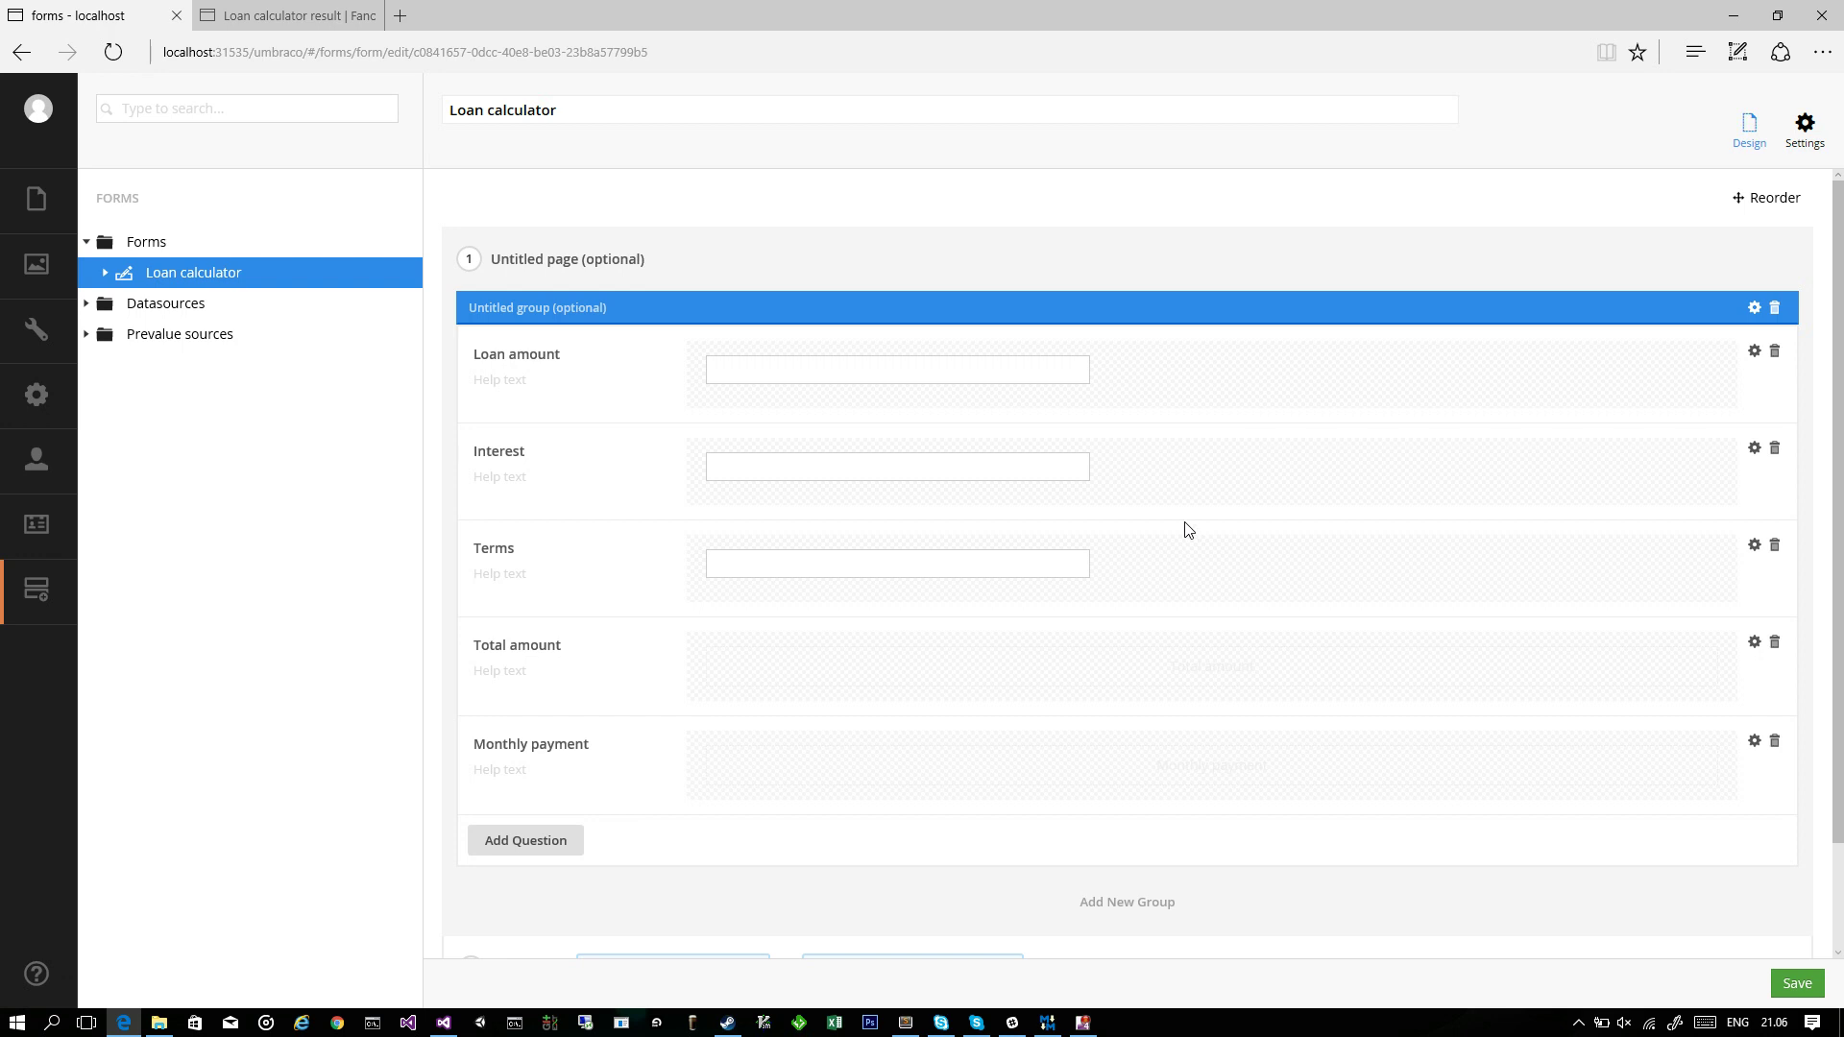
scroll(1189, 537, down, 2)
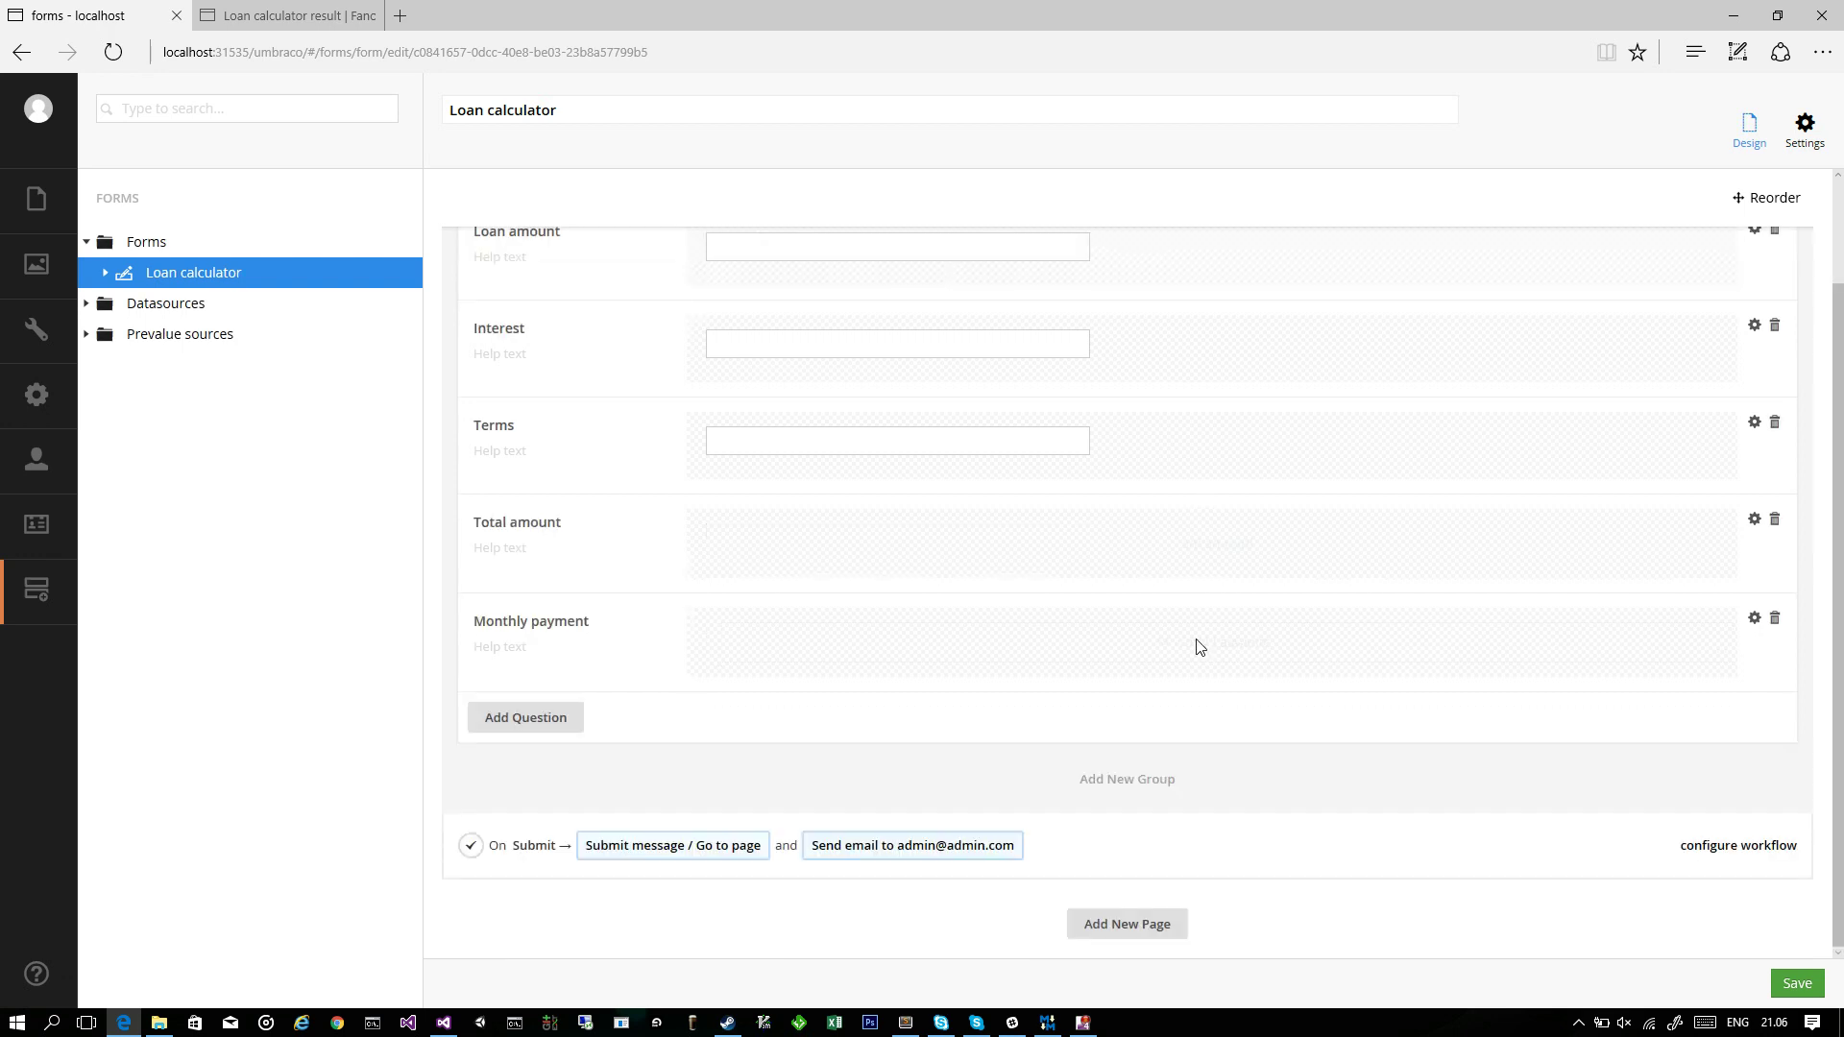
Add a UFX Calculation workflow named "Calculate interest" to the form's submission
click(1765, 855)
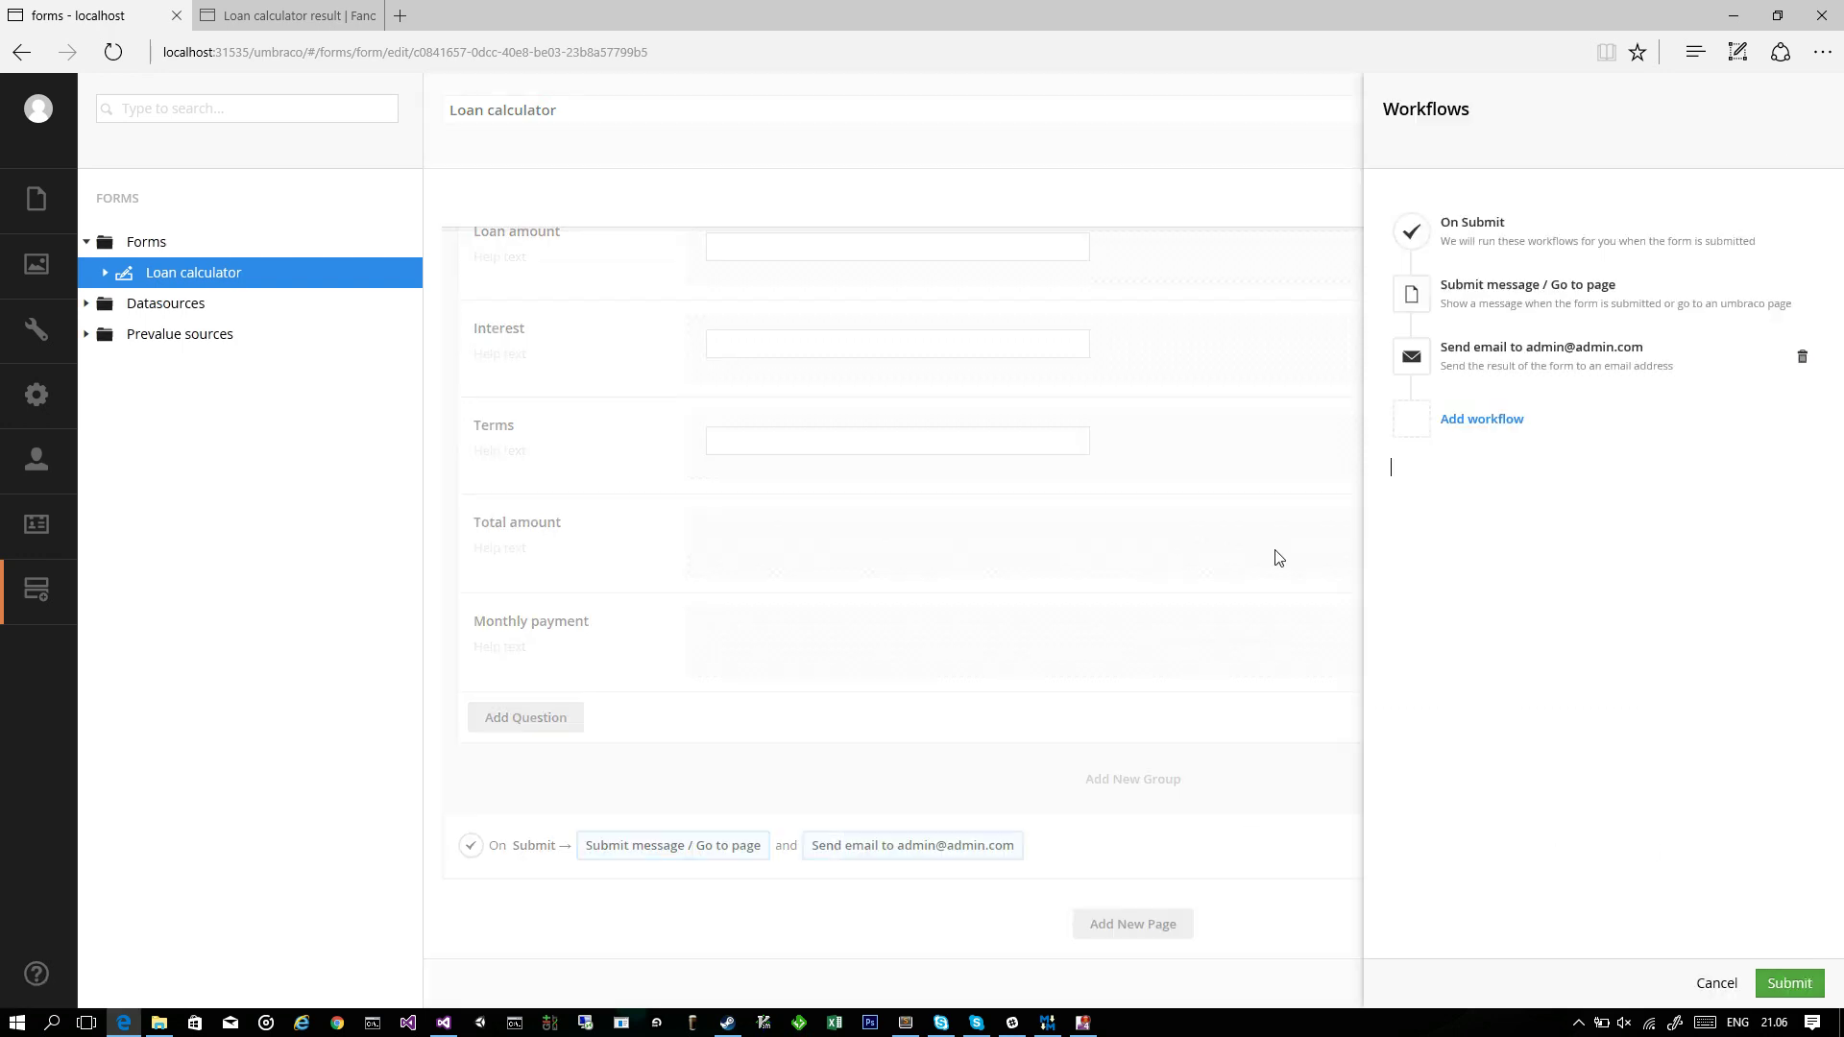
click(1504, 420)
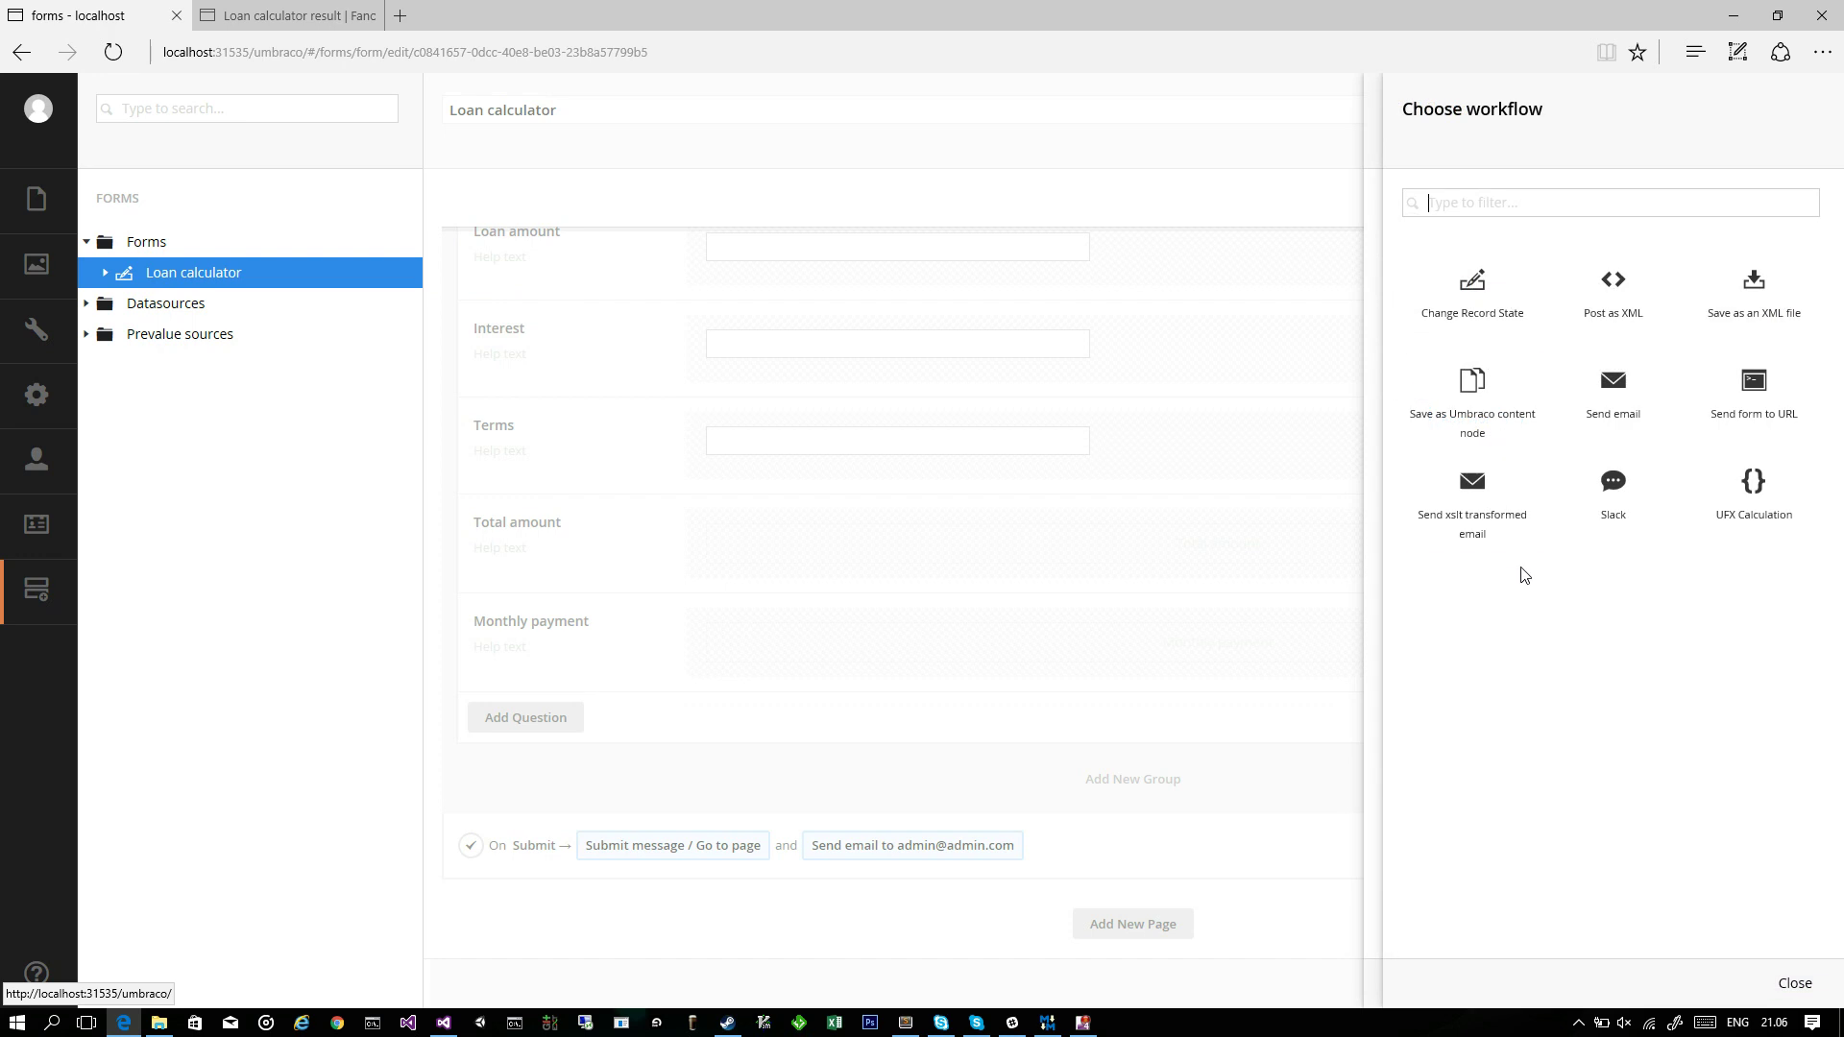
click(1770, 491)
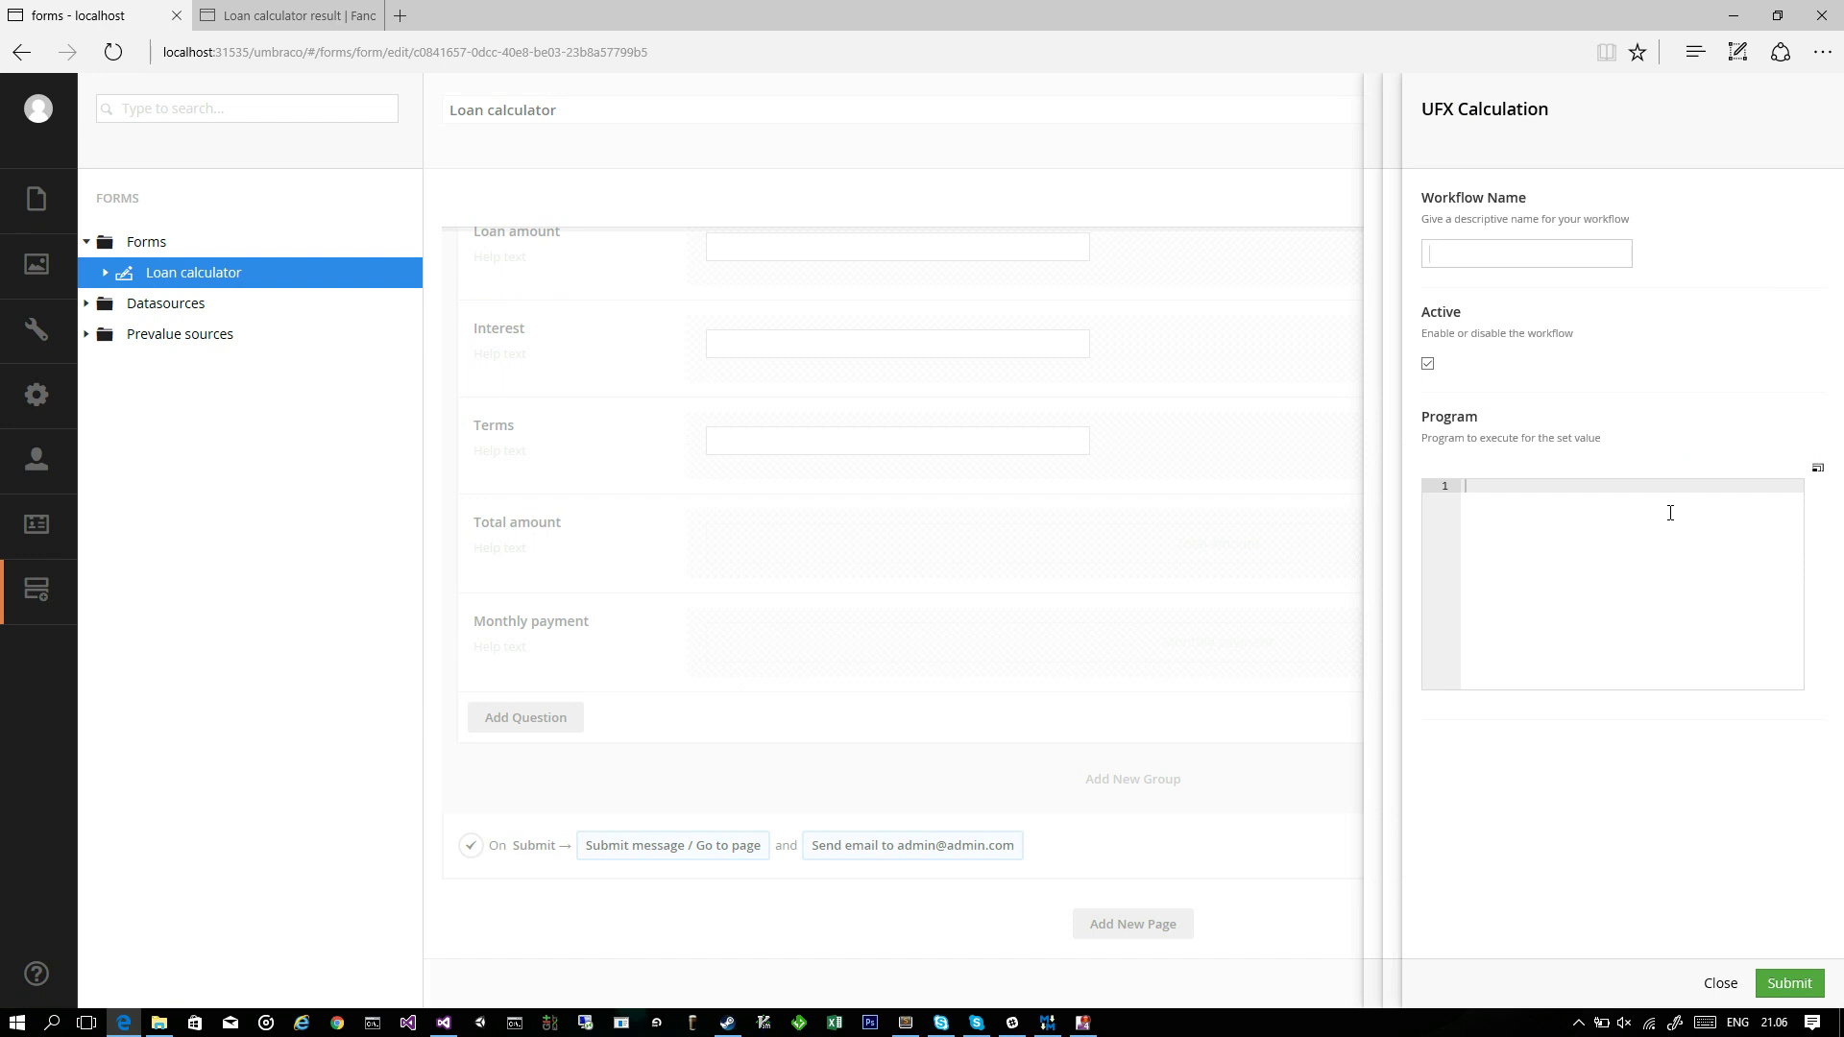
text(C)
key(Down)
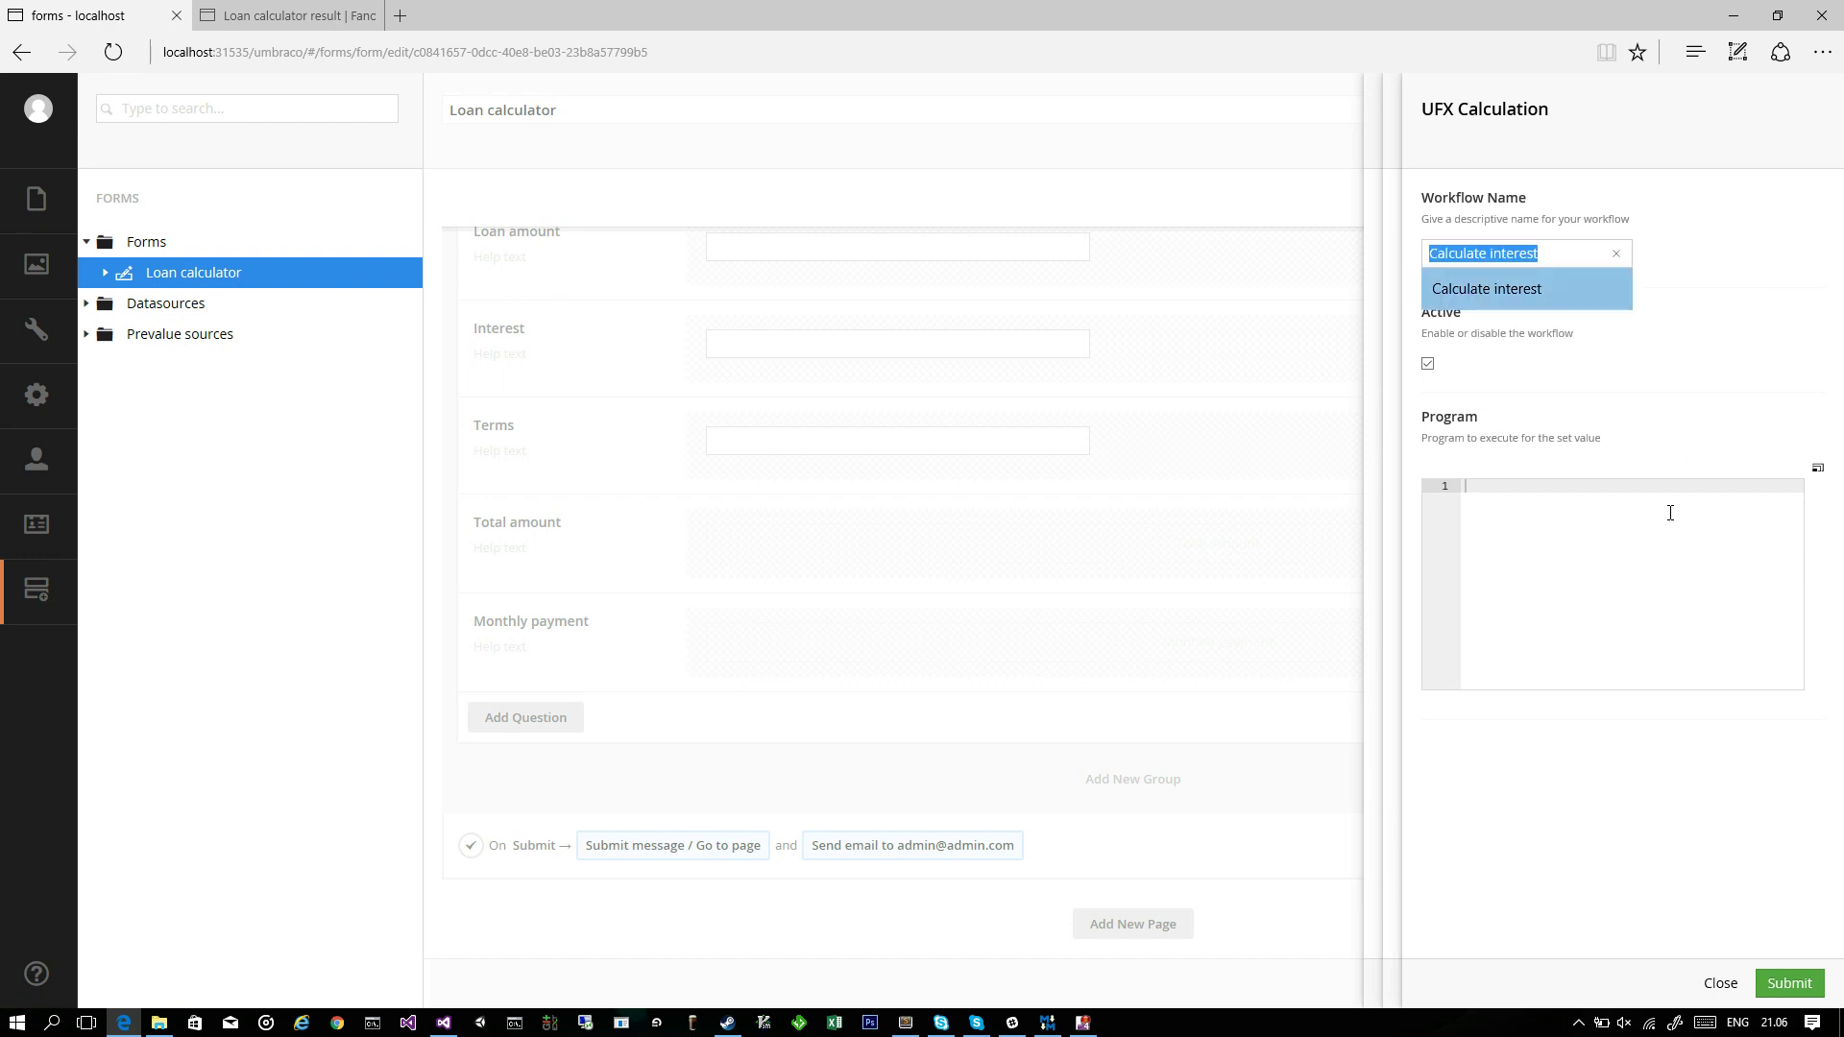
key(Return)
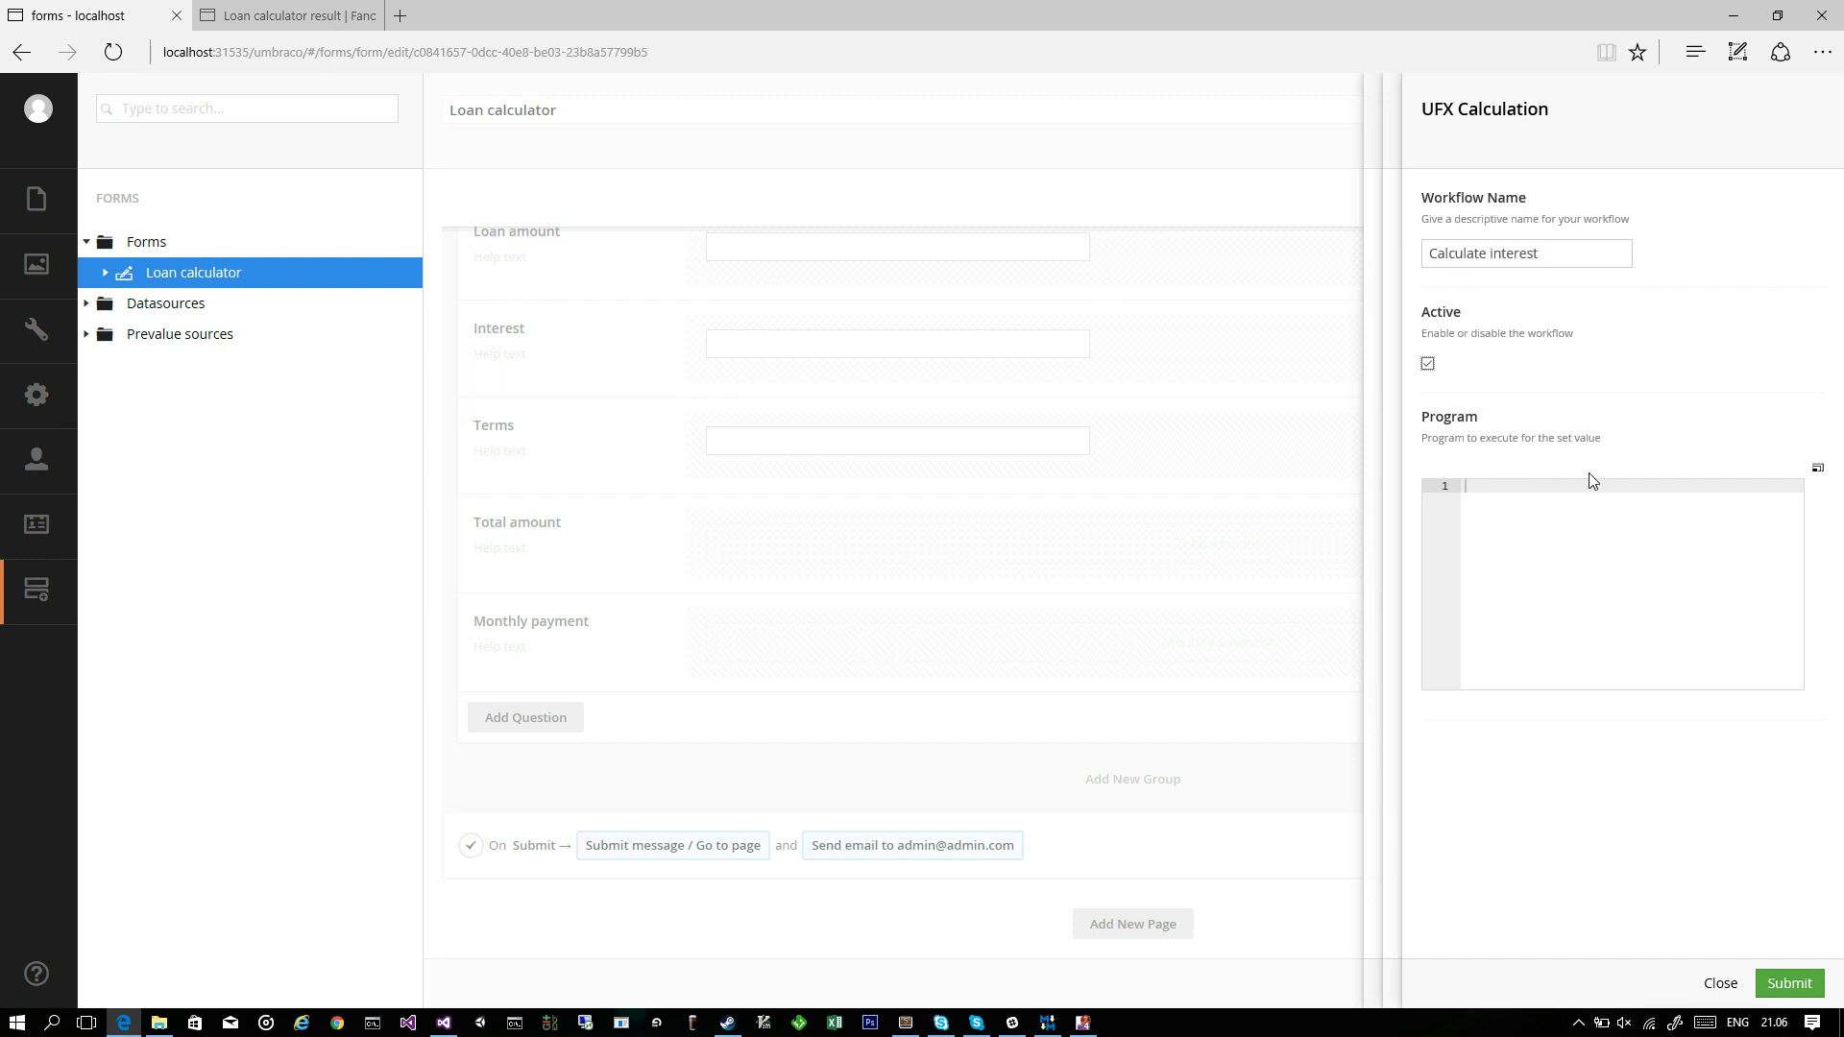
Enter the program A=[loan amount], i=[interest]/100/12, N=[terms], P=(A*i)/(1-power(1+i, -N)), [total amount]=round(P*N, 0), [monthly payment]=round(P, 0) in the enlarged editor
click(1586, 540)
key(ctrl+a)
key(BackSpace)
click(1818, 471)
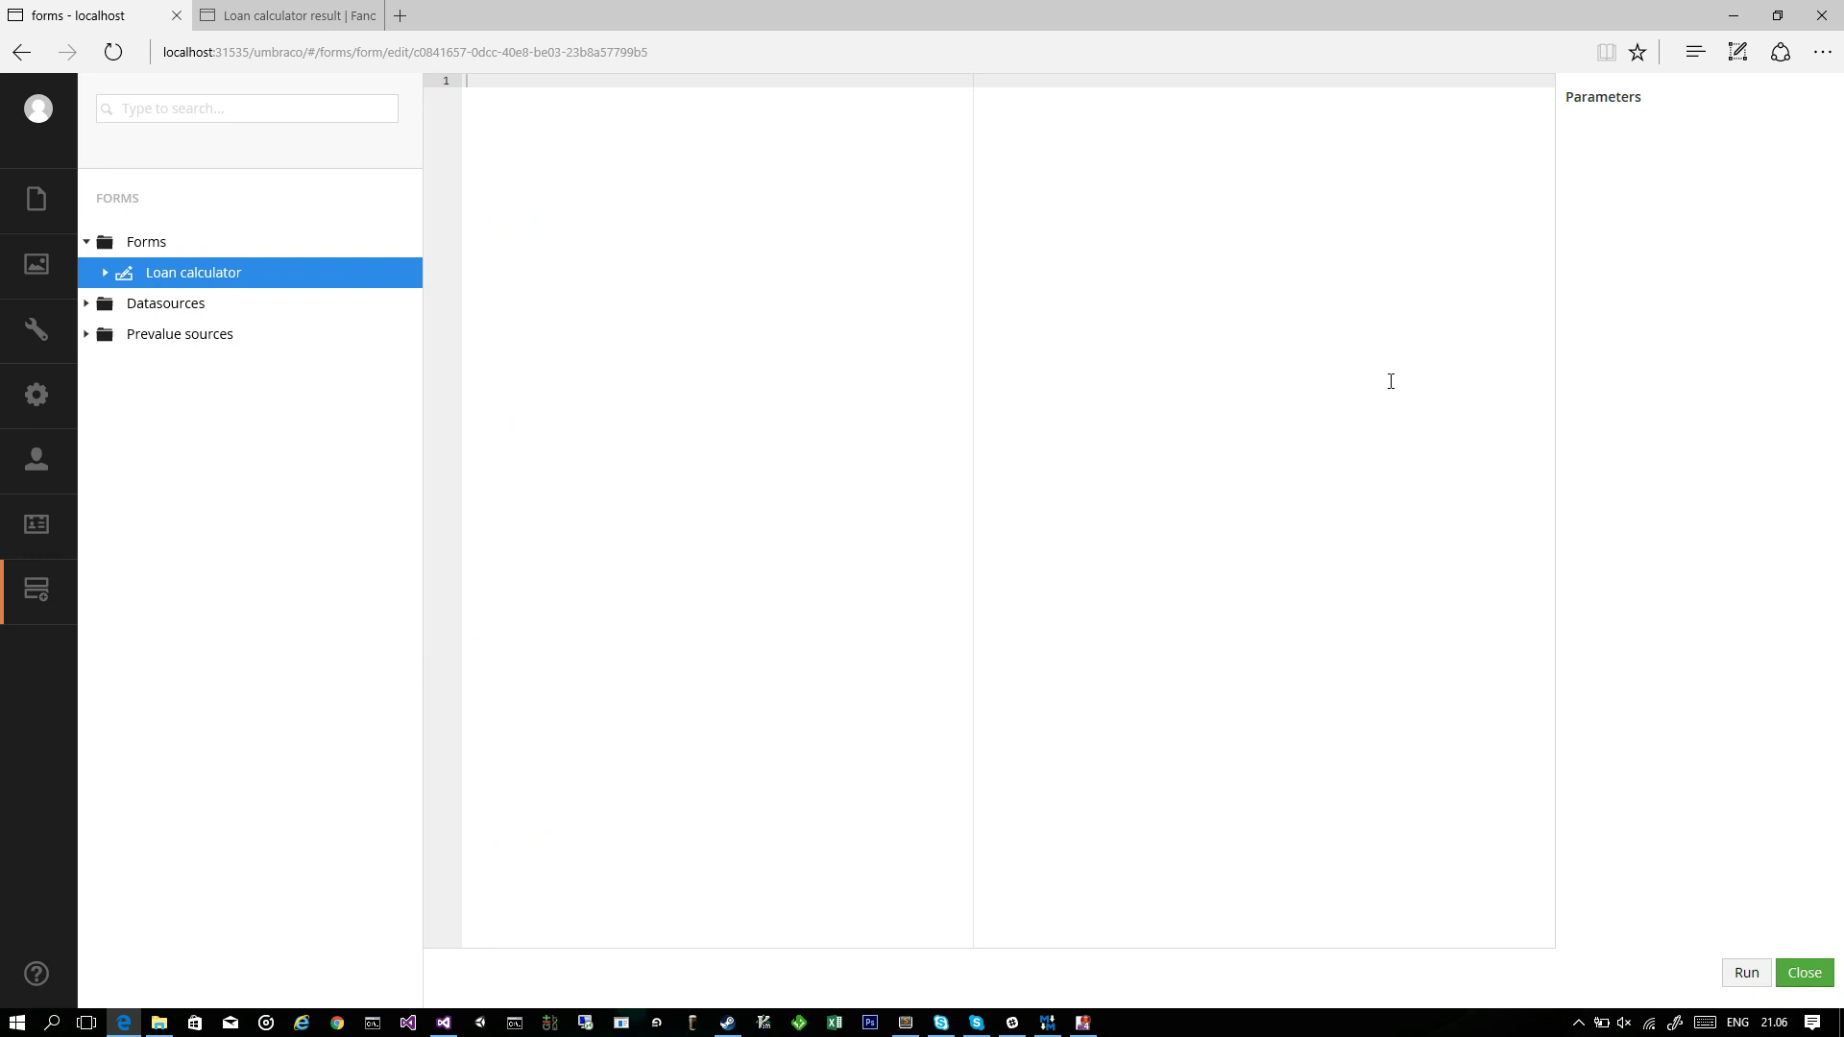
click(1796, 971)
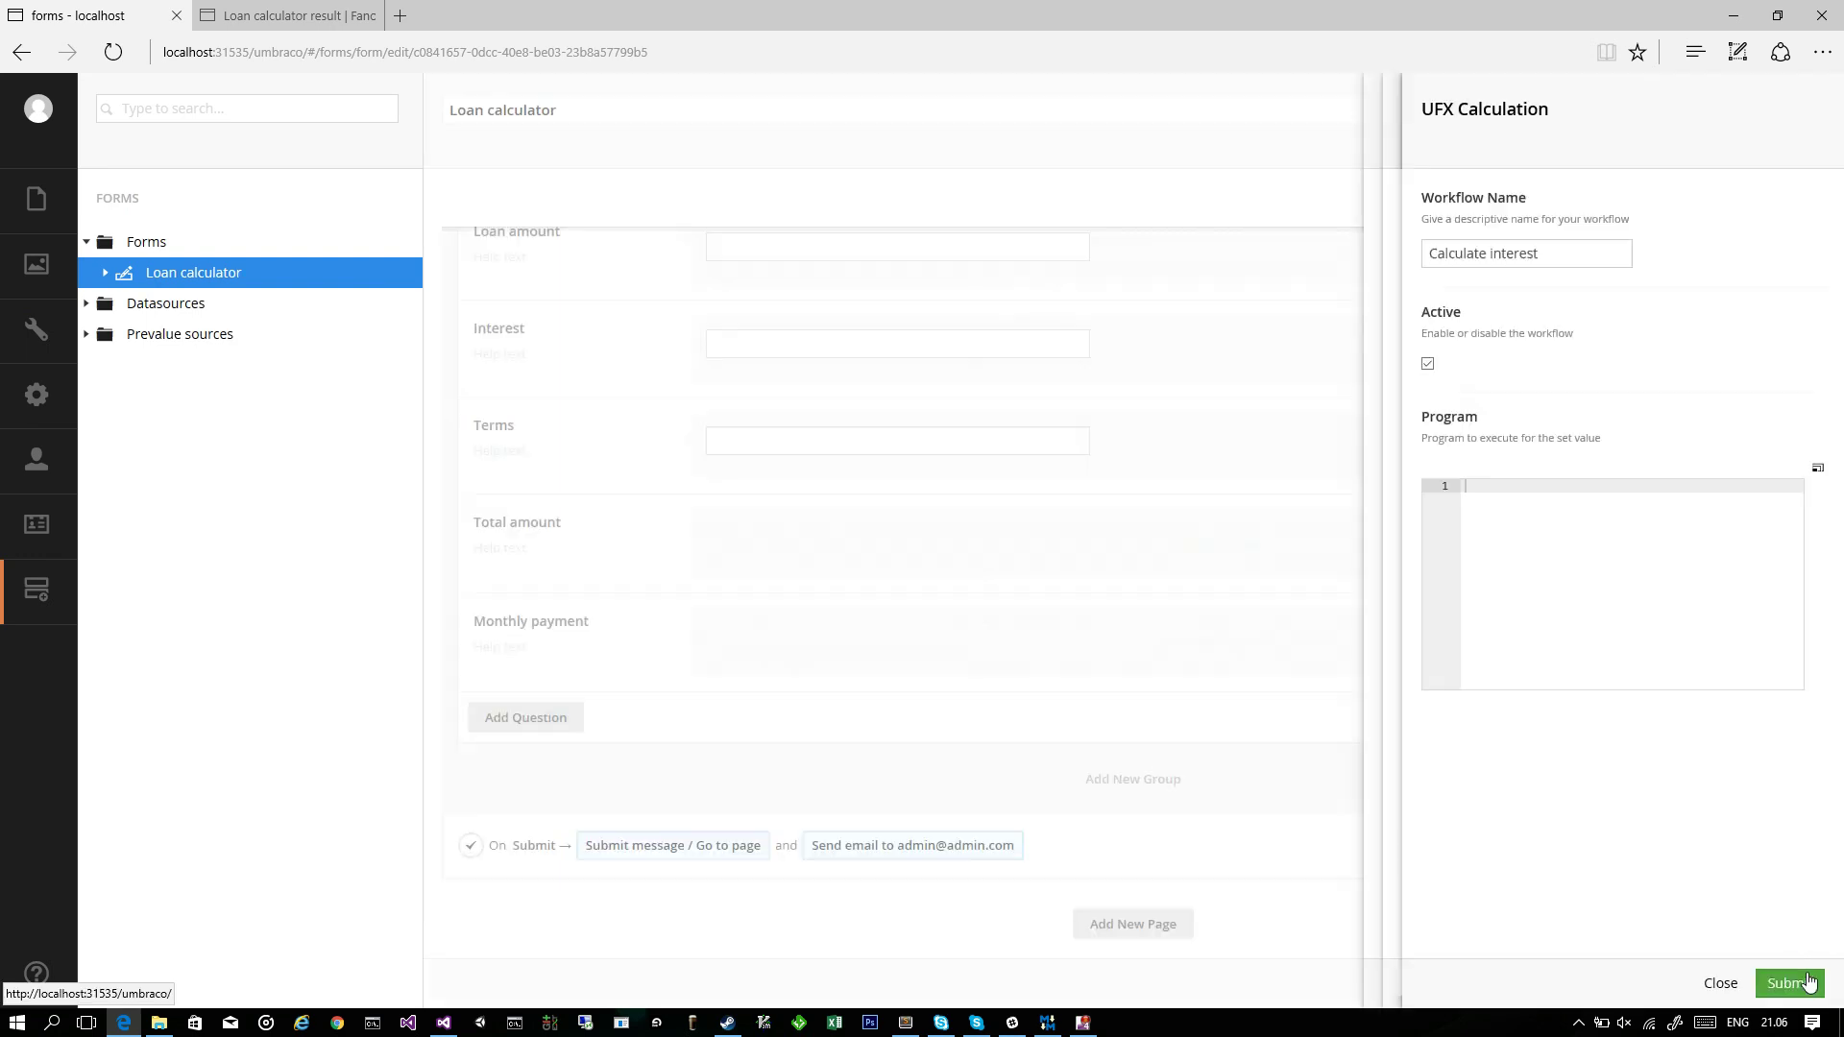
click(1818, 475)
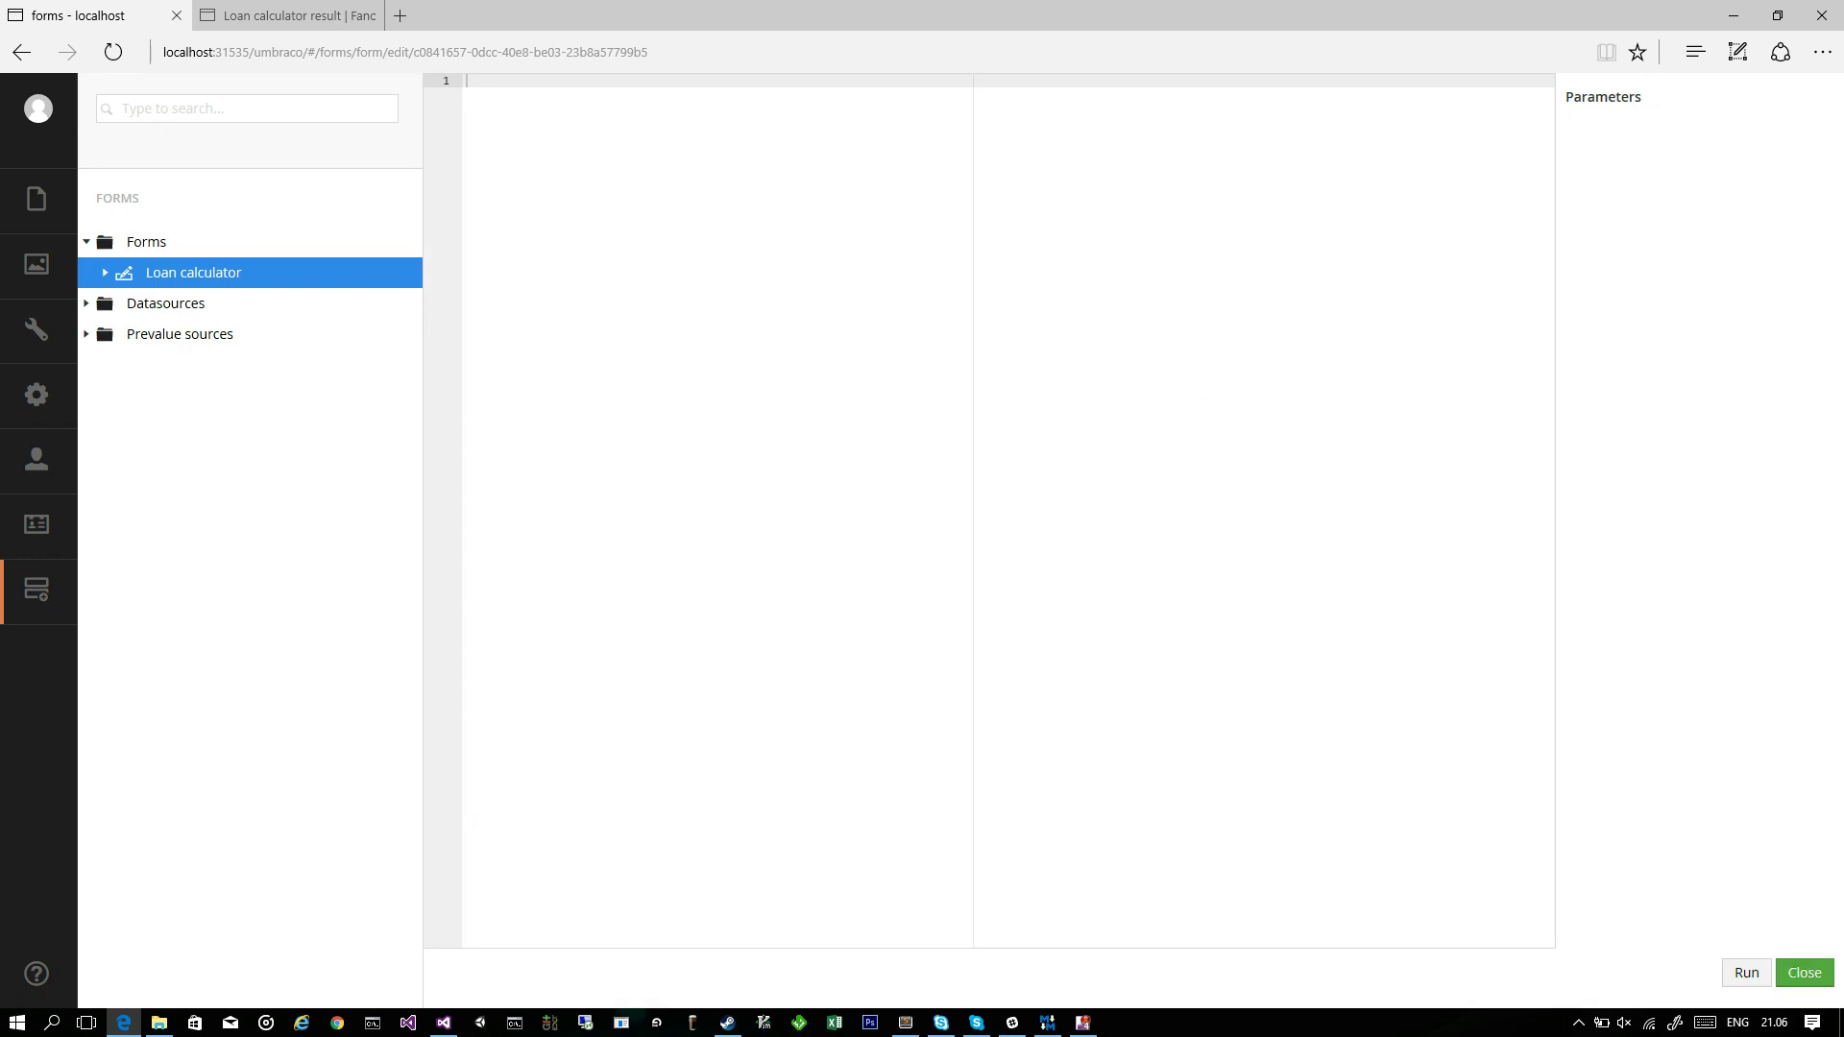
key(alt+Tab)
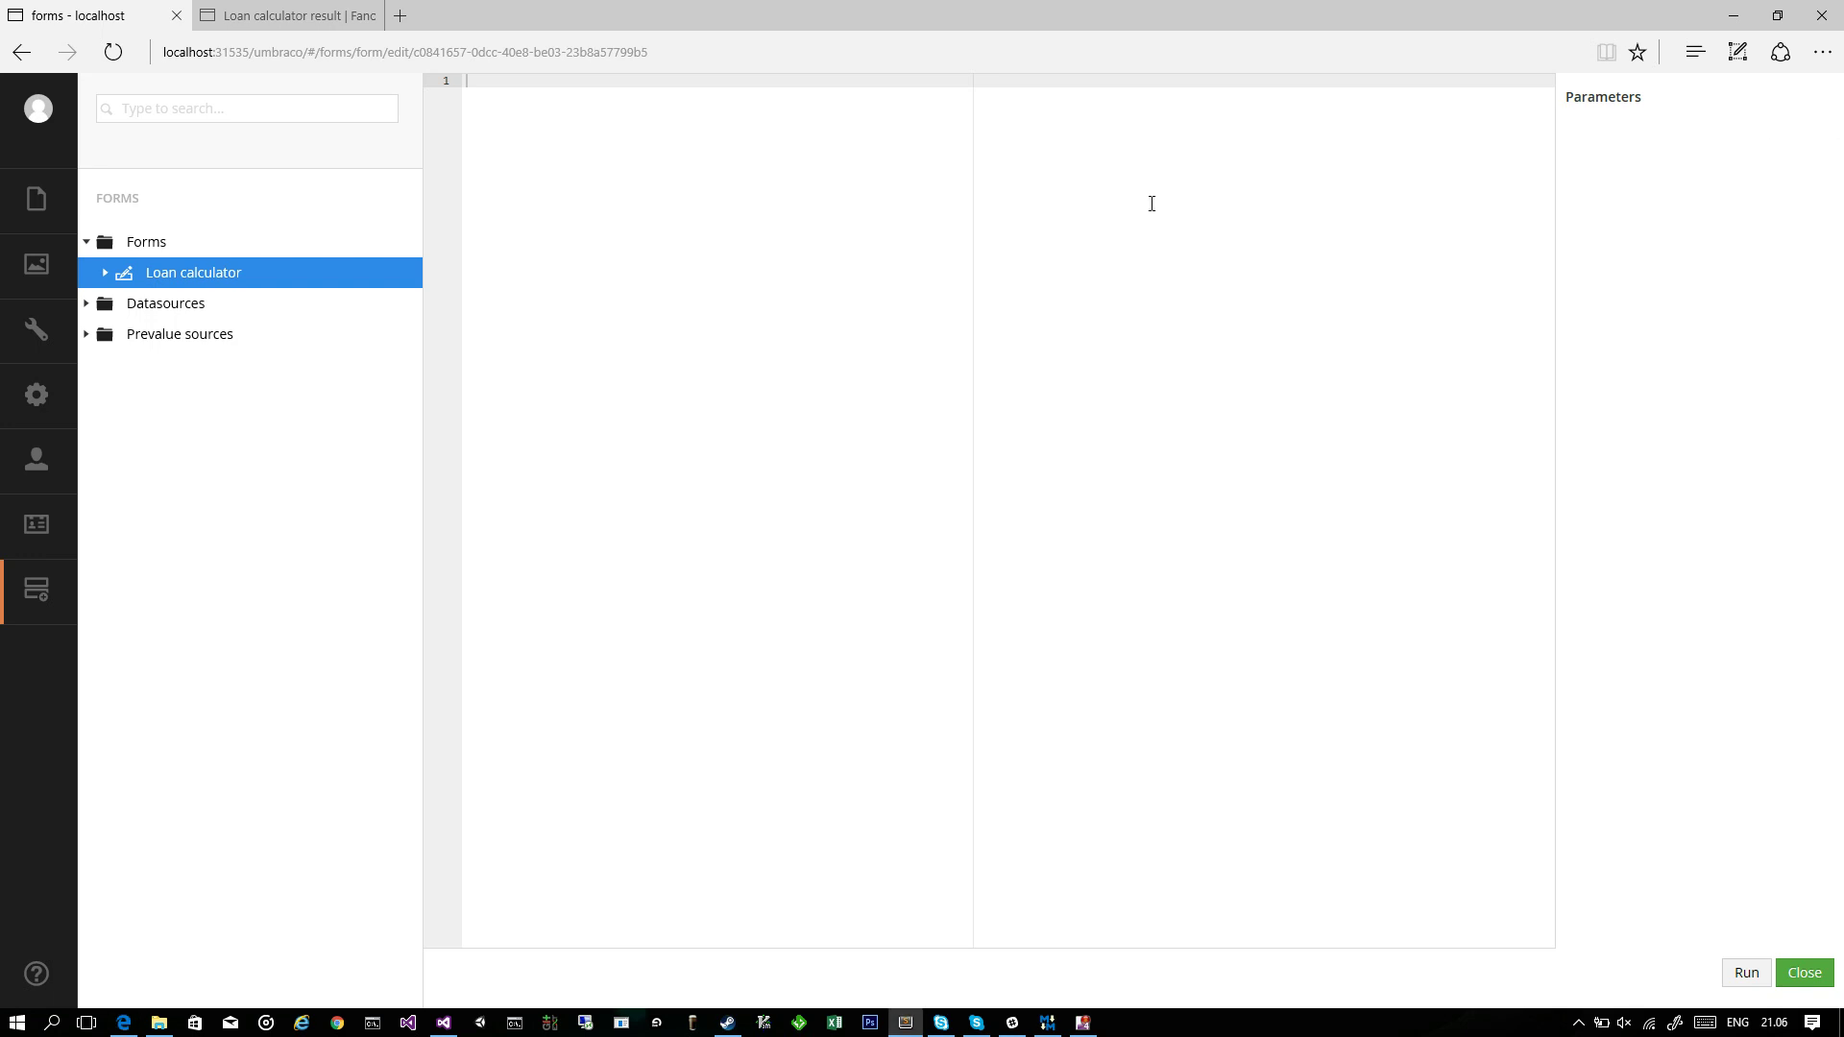
text(A = [loan amount] i = [interest] / 100 / 12 N = [terms] P = (A*i)/(1-power(1+i, -N)) [total amount] = round(P * N, 0) [monthly payment] = round(P, 0))
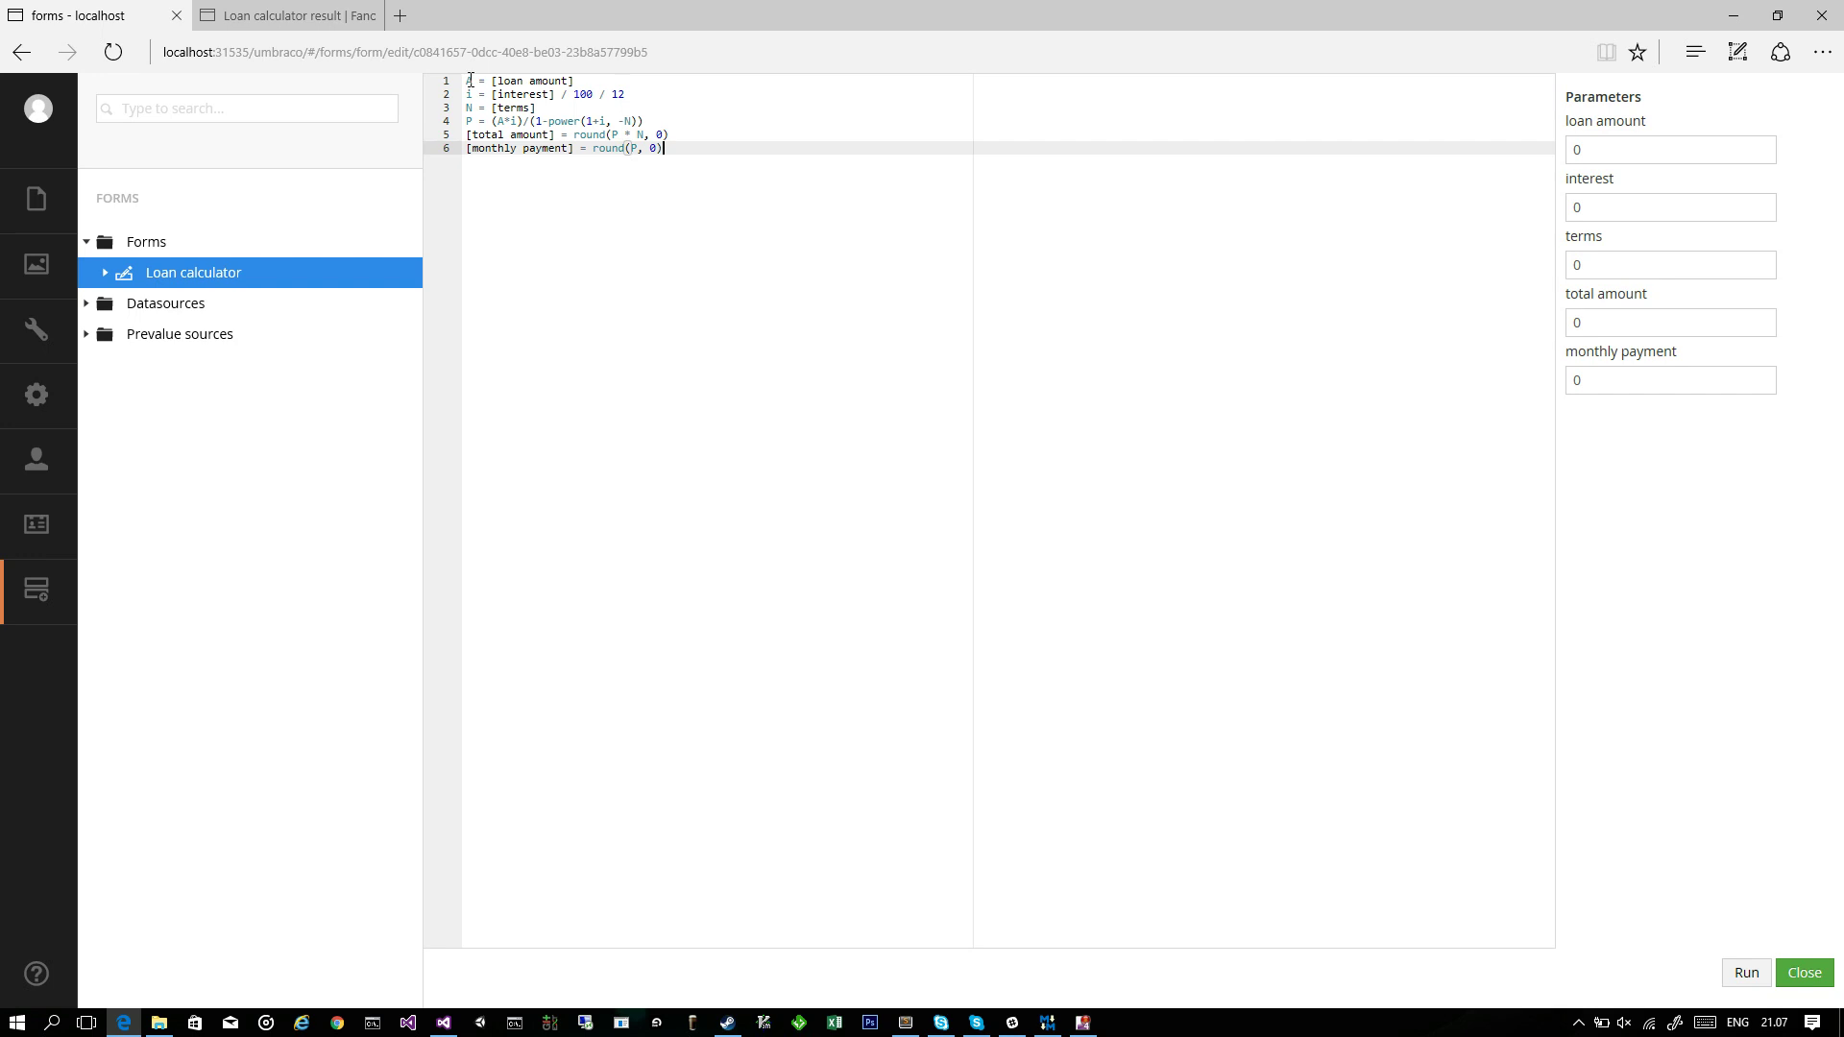
Review the program's input assignments, the P payment formula and the total amount and monthly payment output lines
click(651, 96)
key(Down)
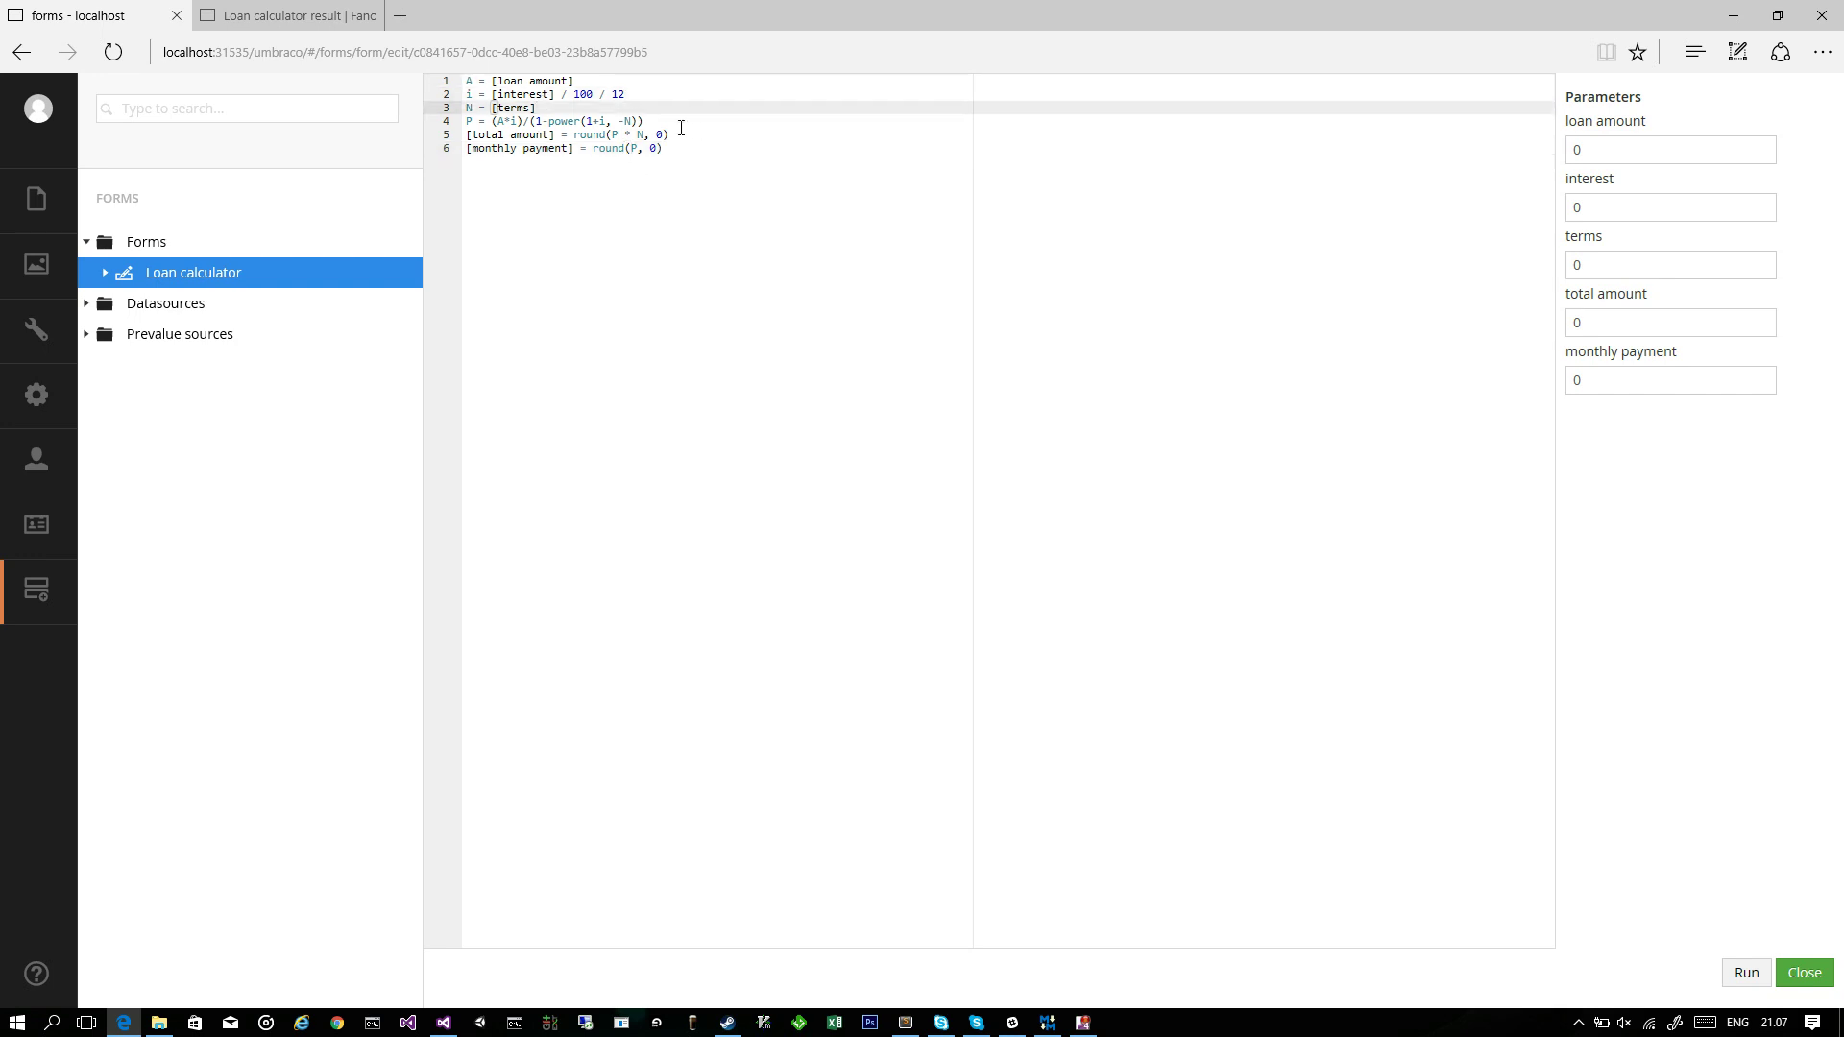
drag(491, 121, 771, 128)
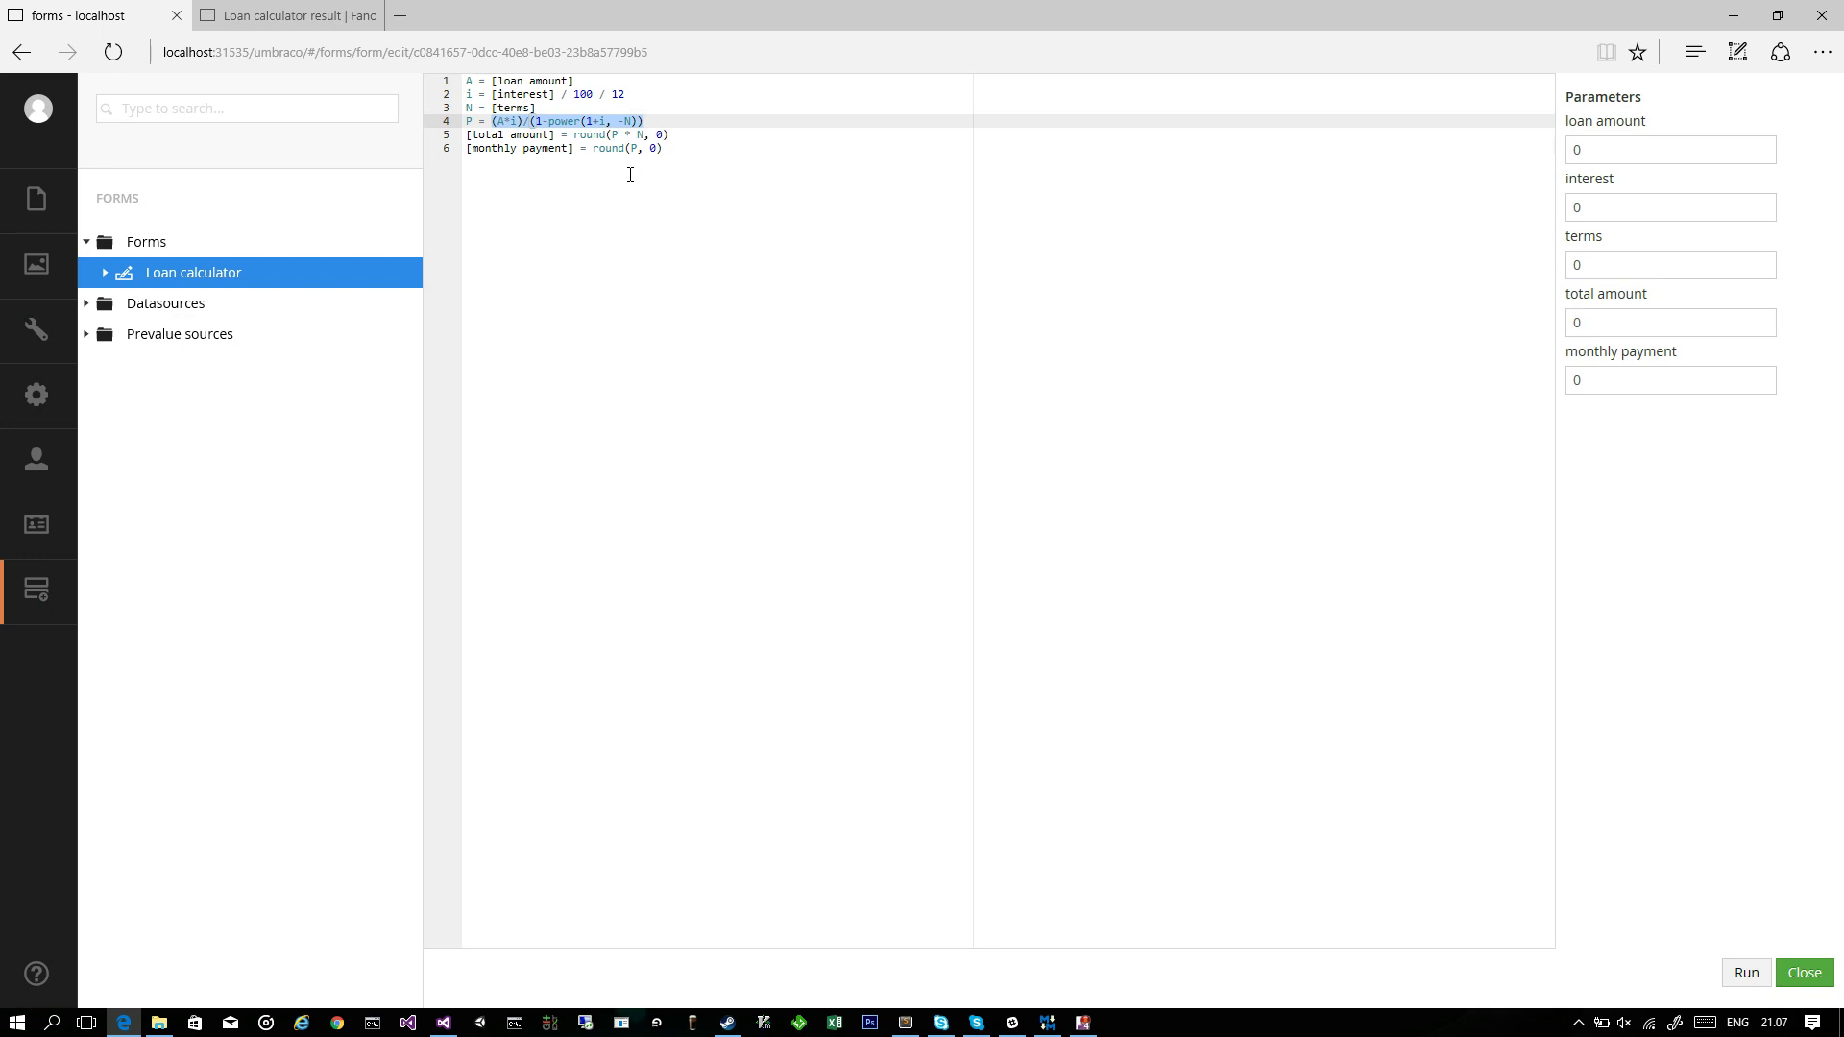
click(569, 122)
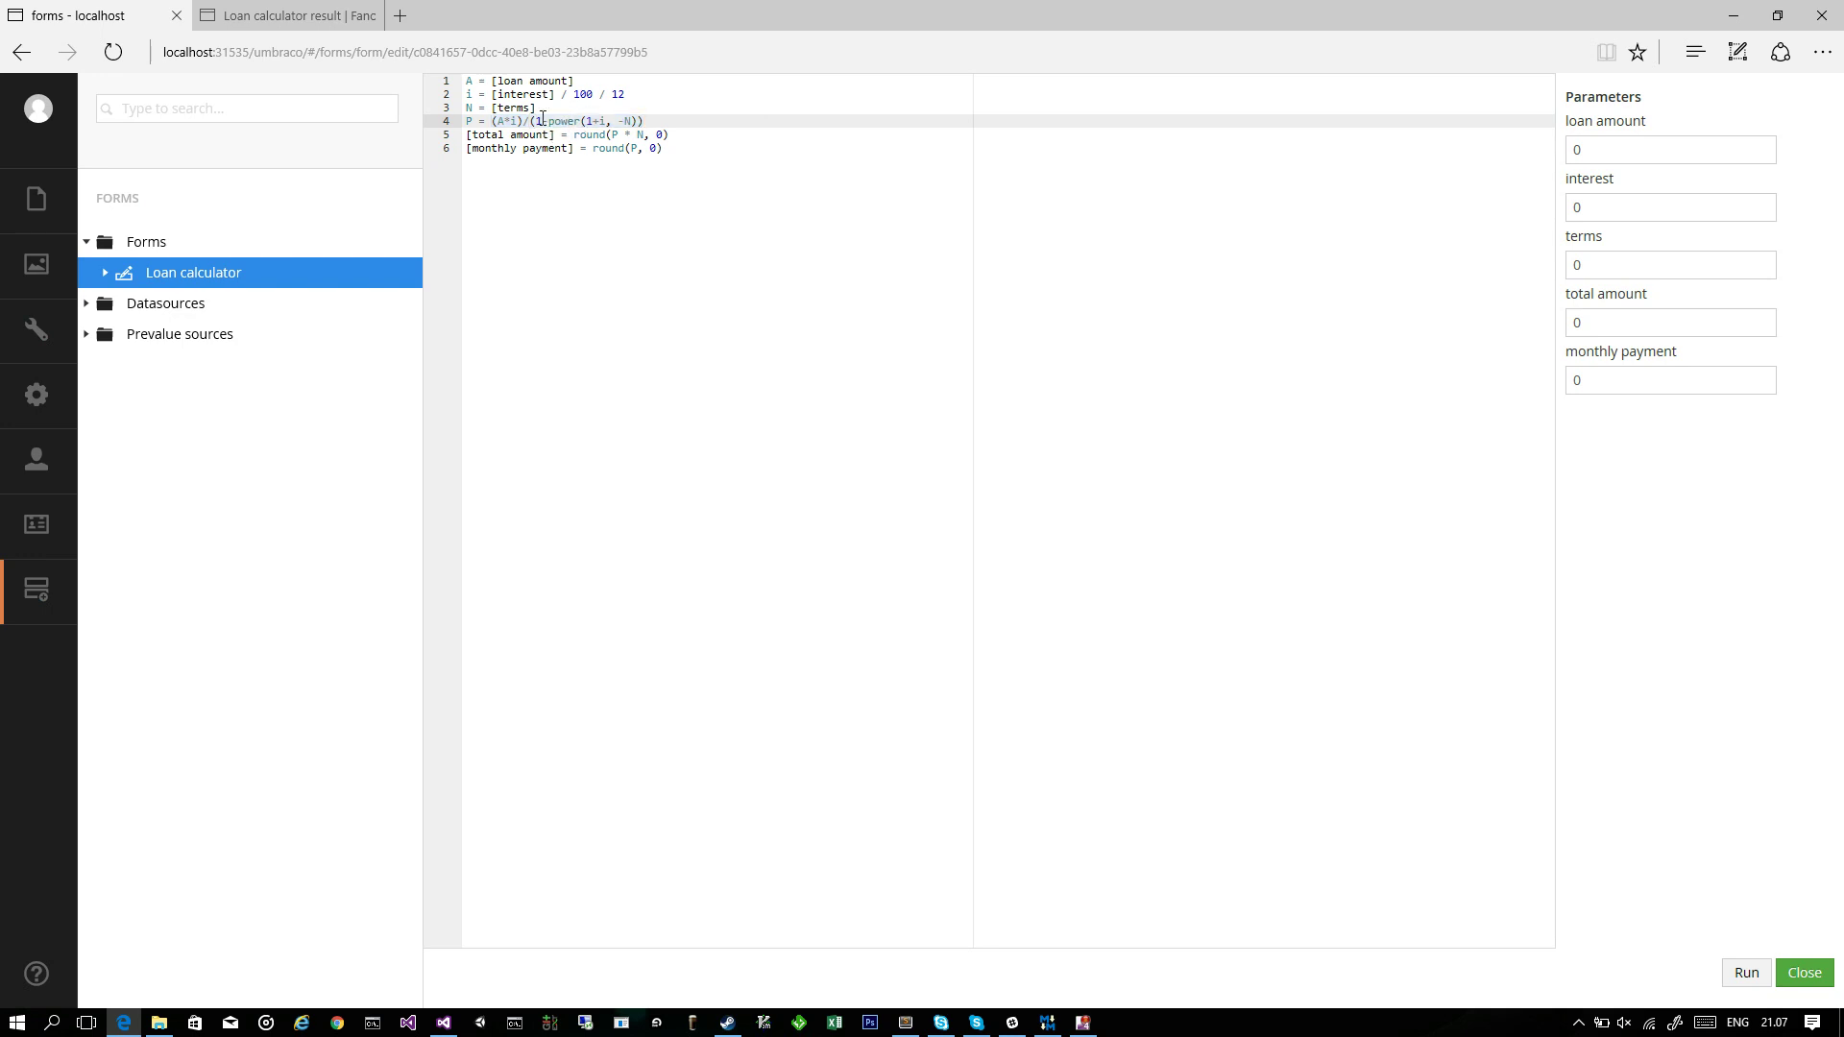
drag(549, 122, 581, 122)
drag(465, 135, 467, 149)
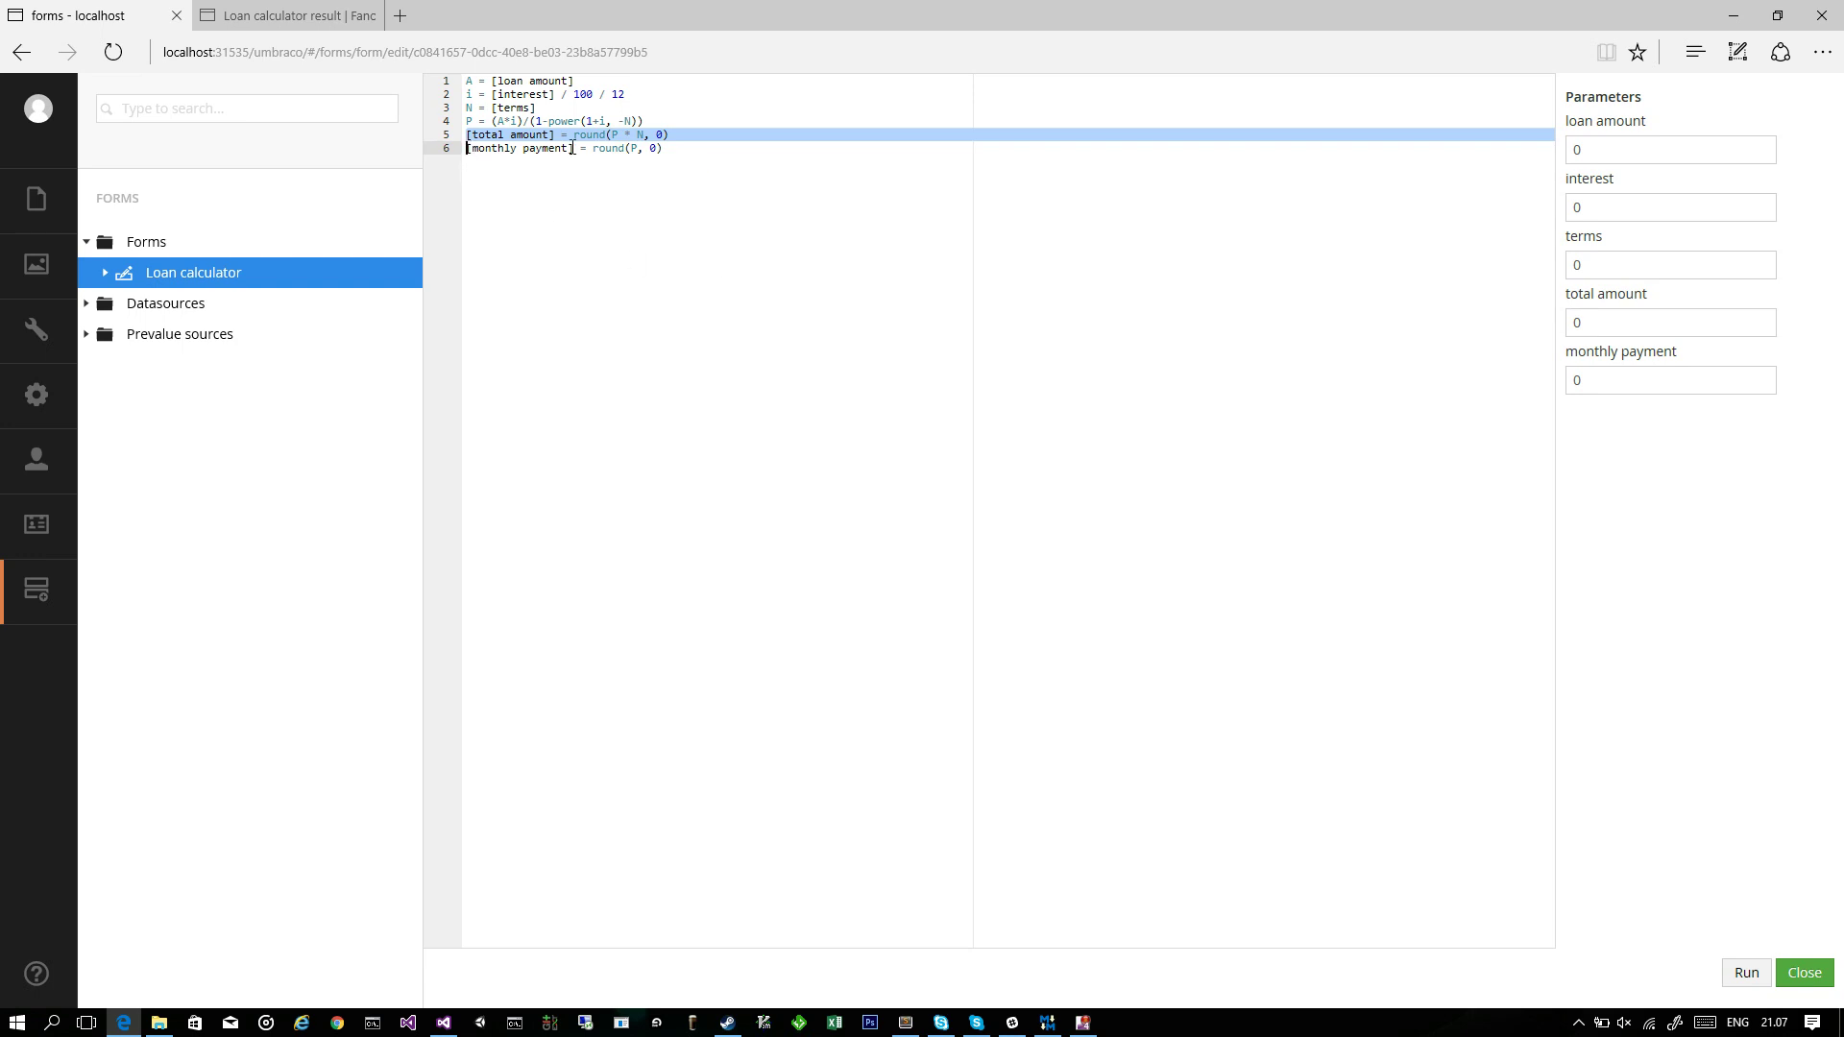
drag(493, 121, 731, 121)
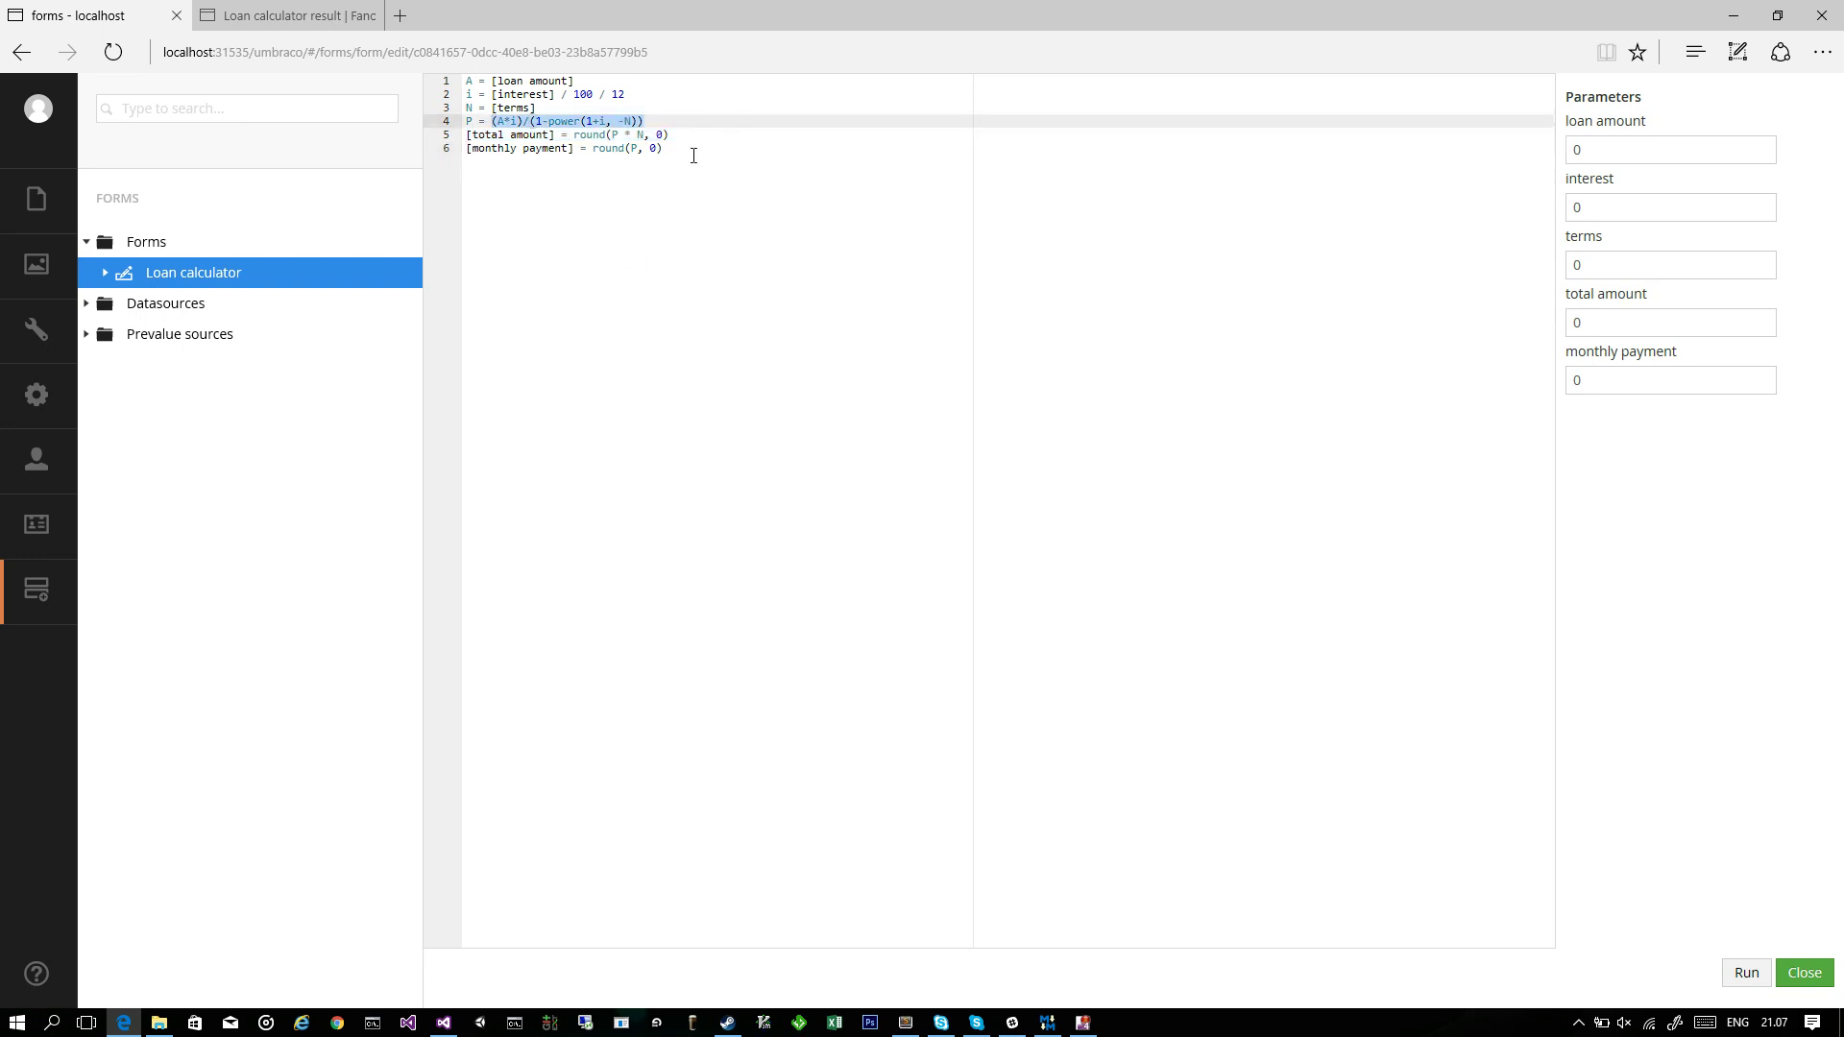
drag(592, 149, 706, 150)
click(714, 155)
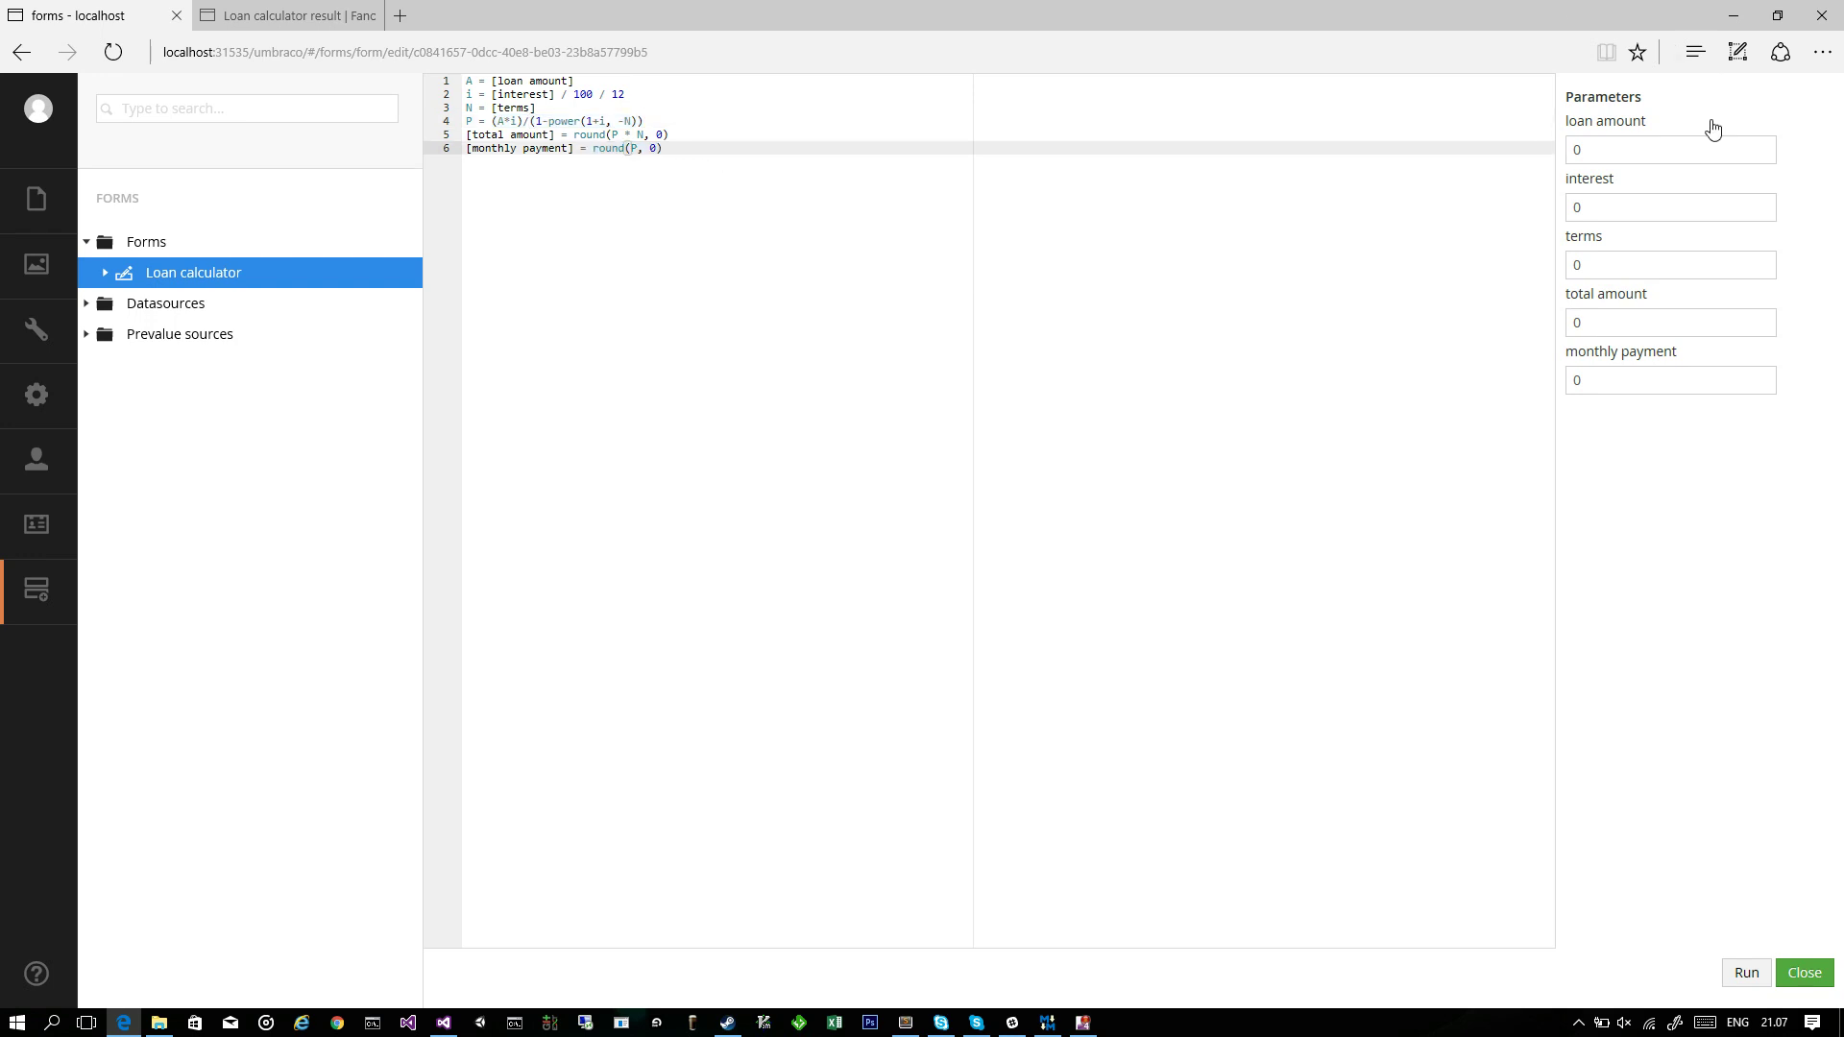
Try the extra program line x = [temp] to generate a temp parameter, and remove that line again
drag(1708, 145, 1331, 148)
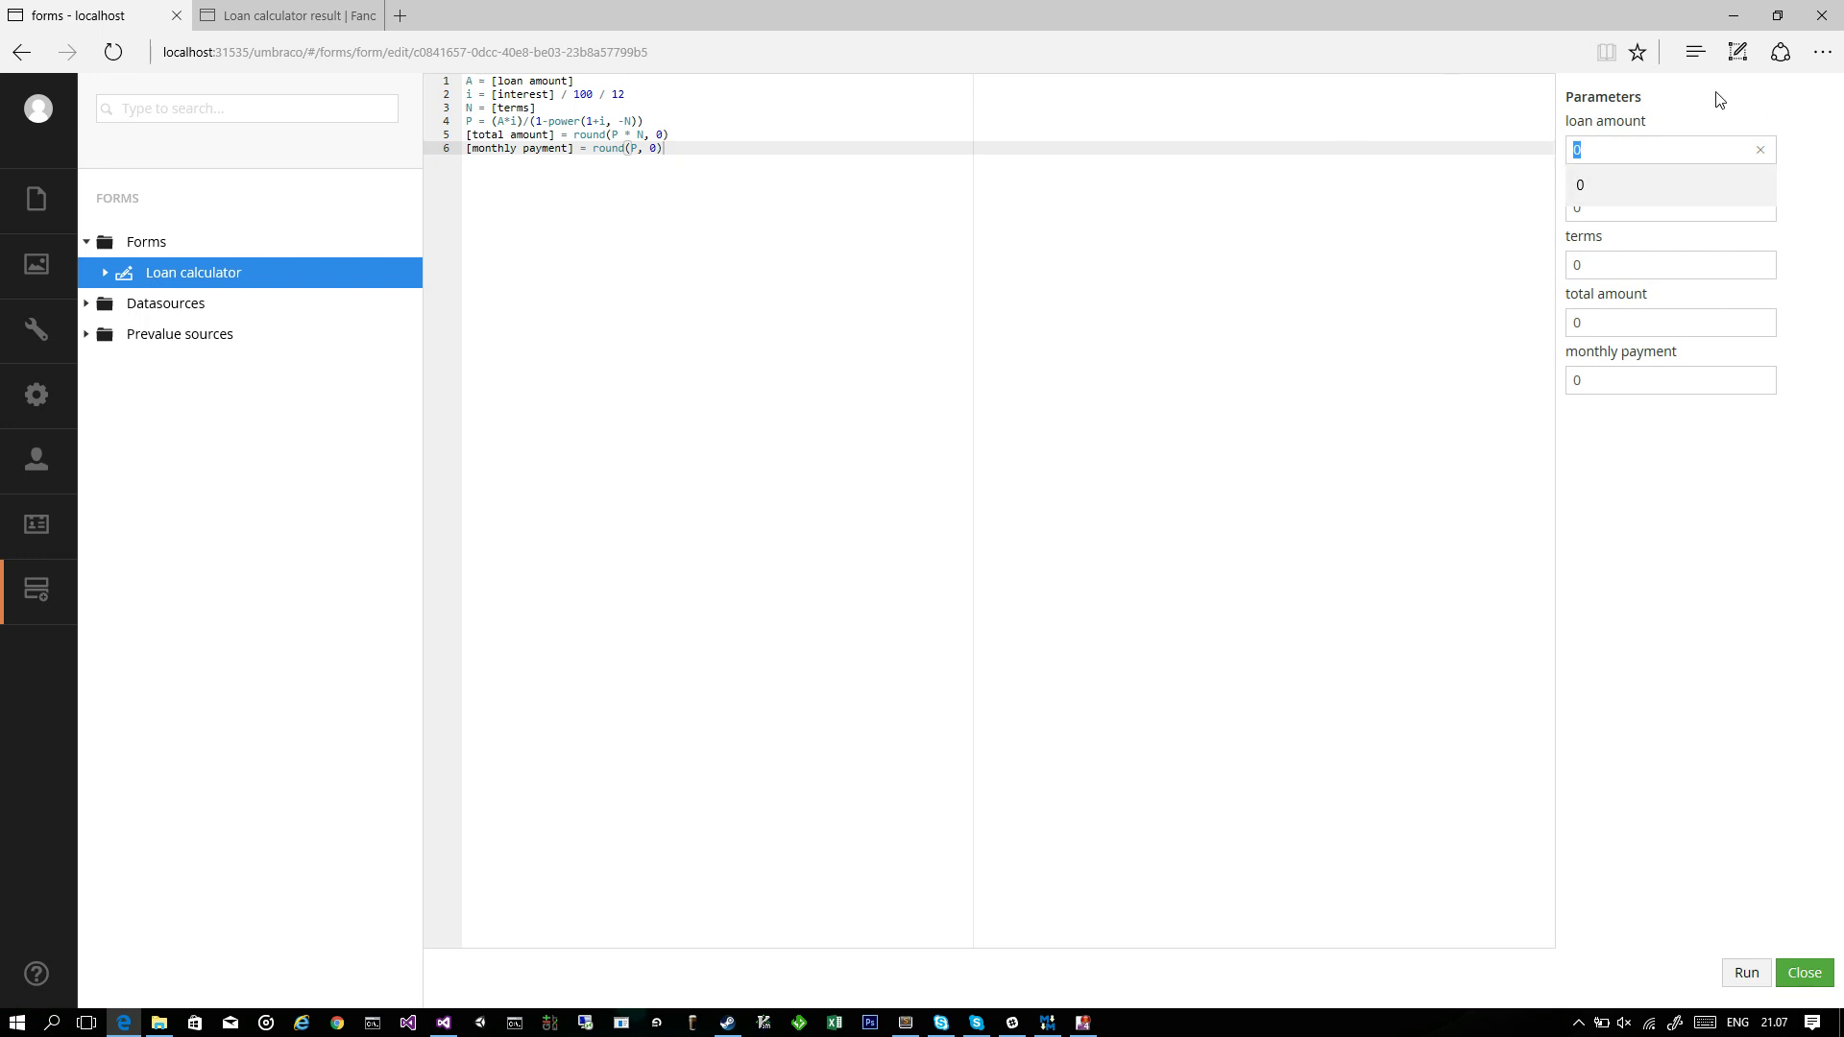
click(1203, 219)
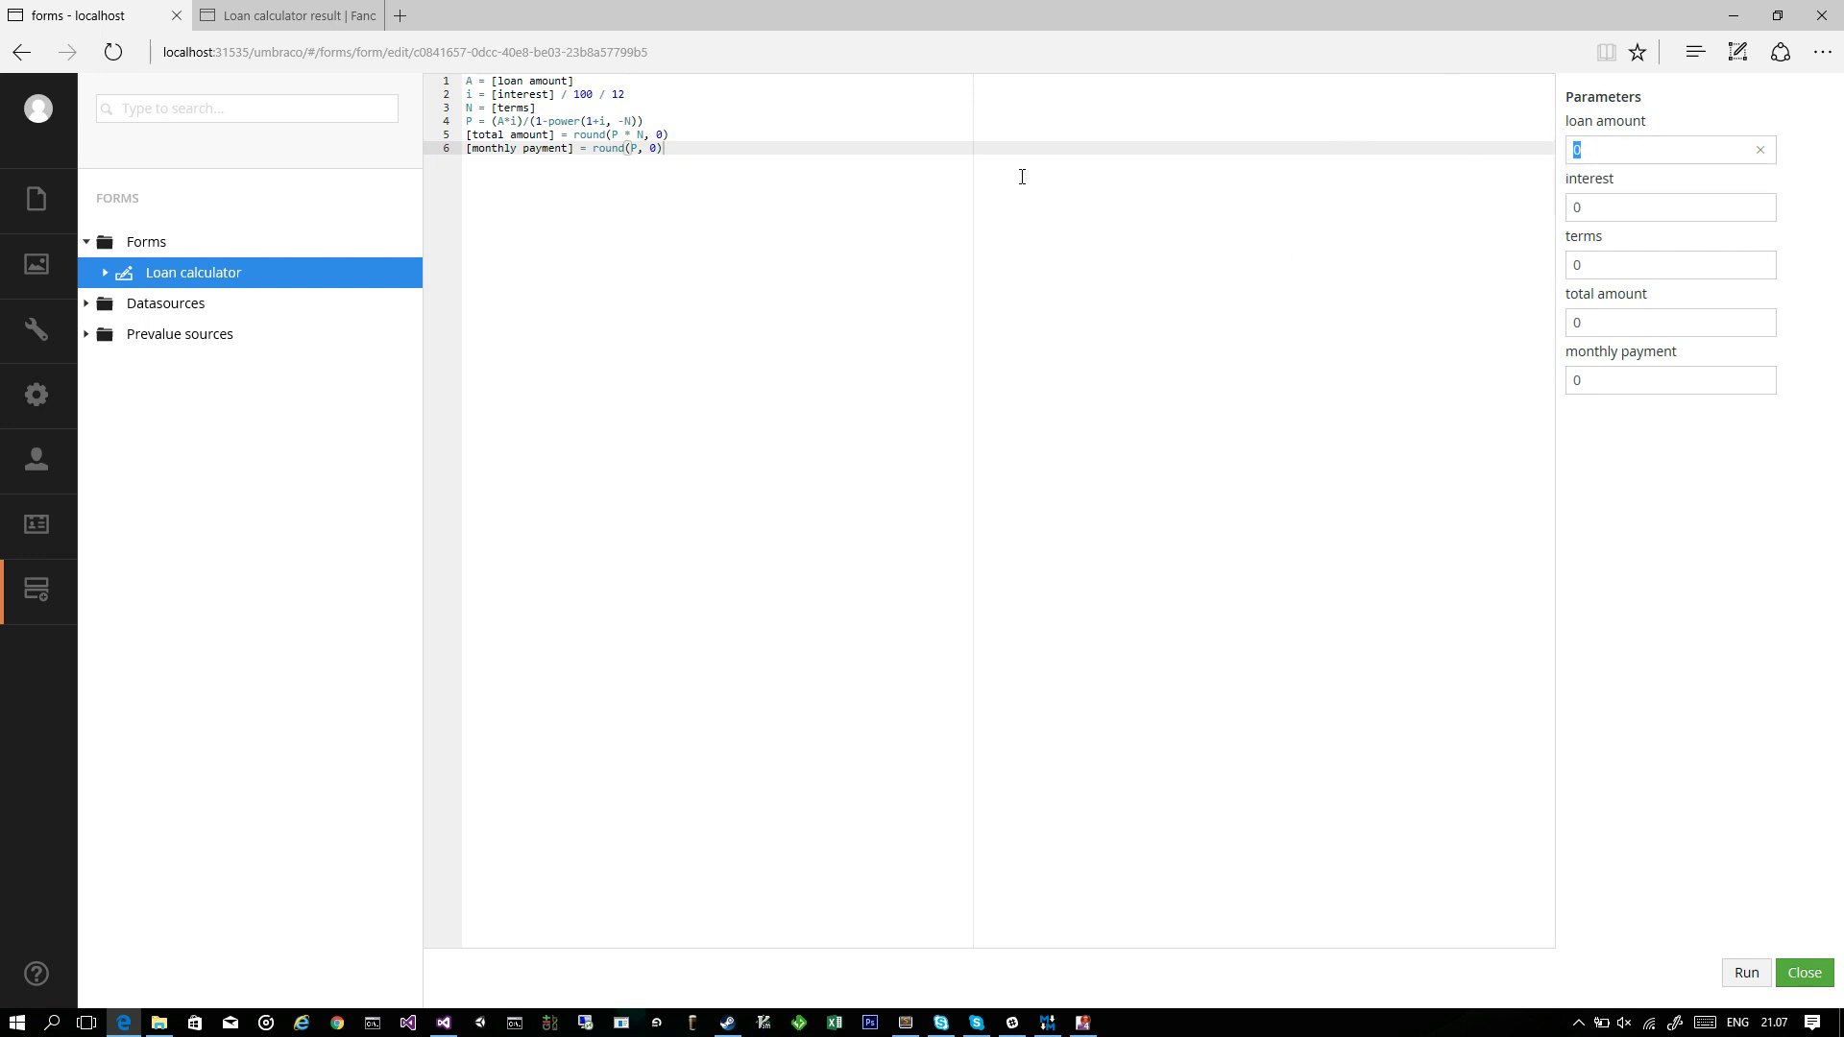
key(Return)
text(x = [temp)
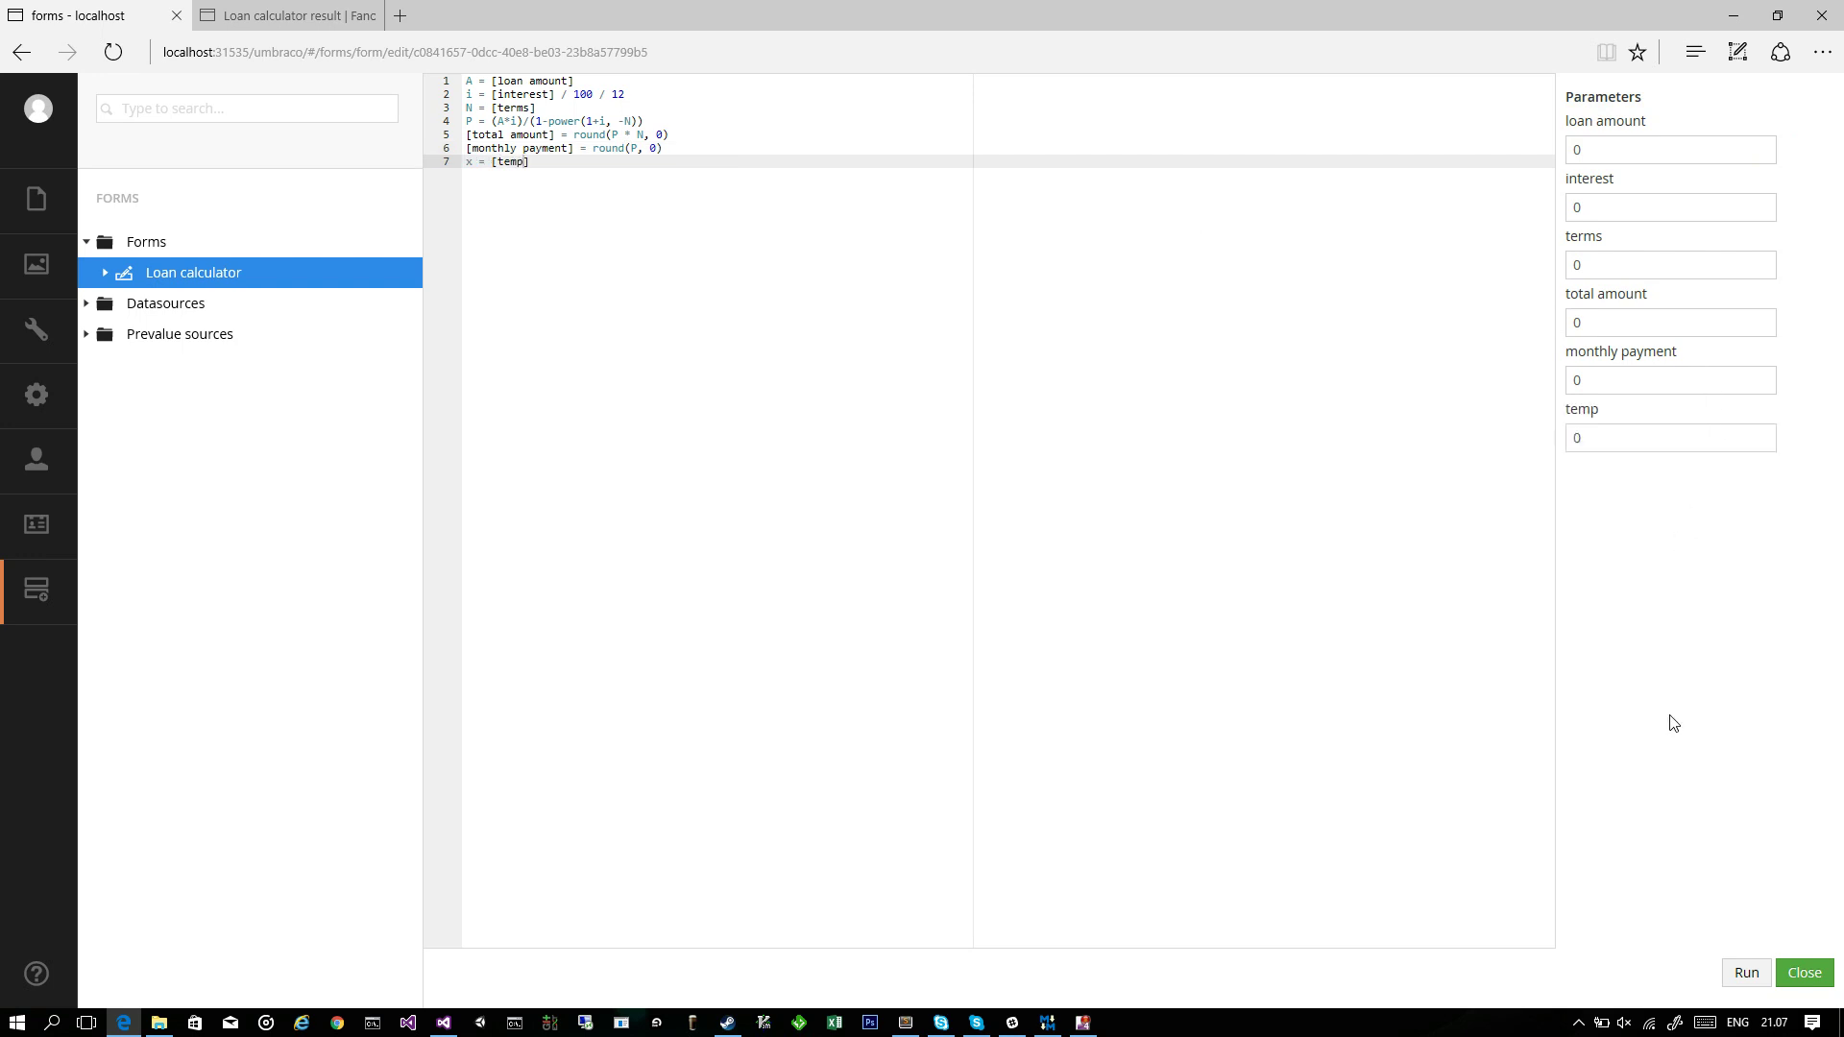
click(1636, 437)
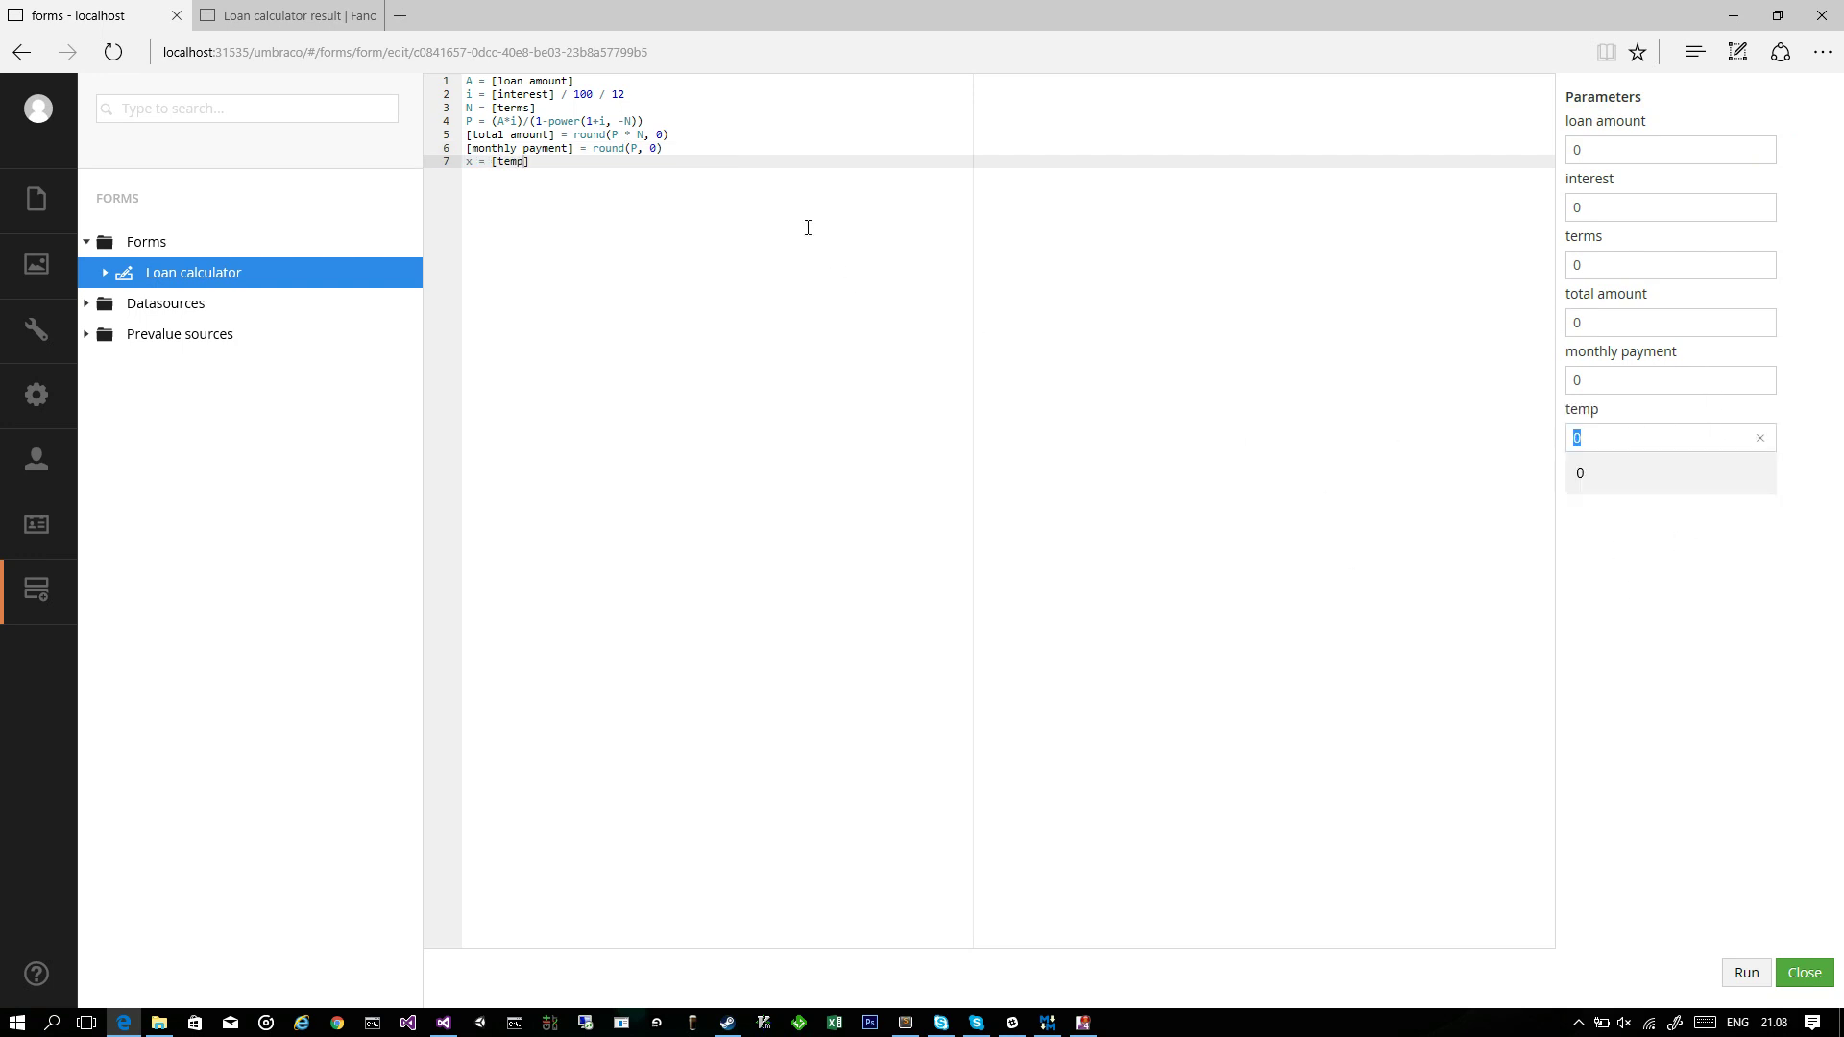
mouse_move(765, 150)
mouse_down()
mouse_move(770, 193)
mouse_move(754, 151)
mouse_up()
key(shift+Down)
key(BackSpace)
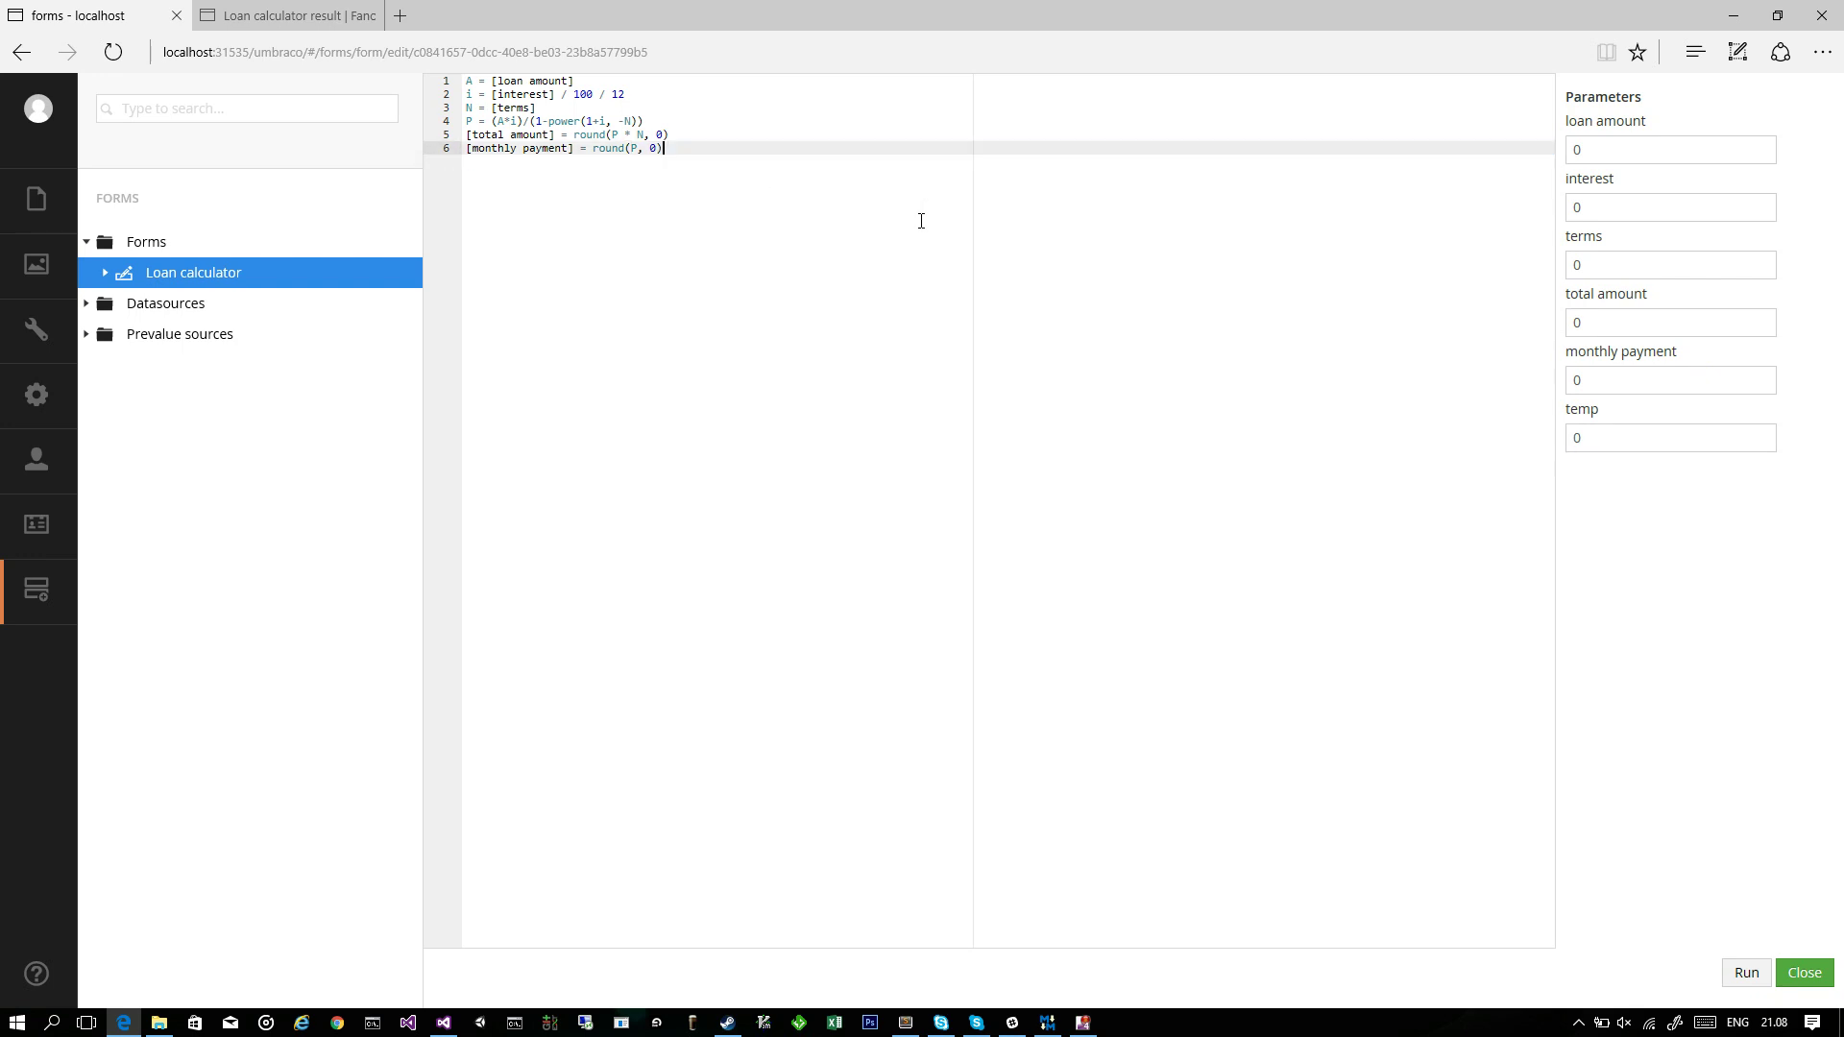
Test-run the program with loan amount 10000, interest 5 and terms 24, and compare the results with the monthly payment line
click(1583, 149)
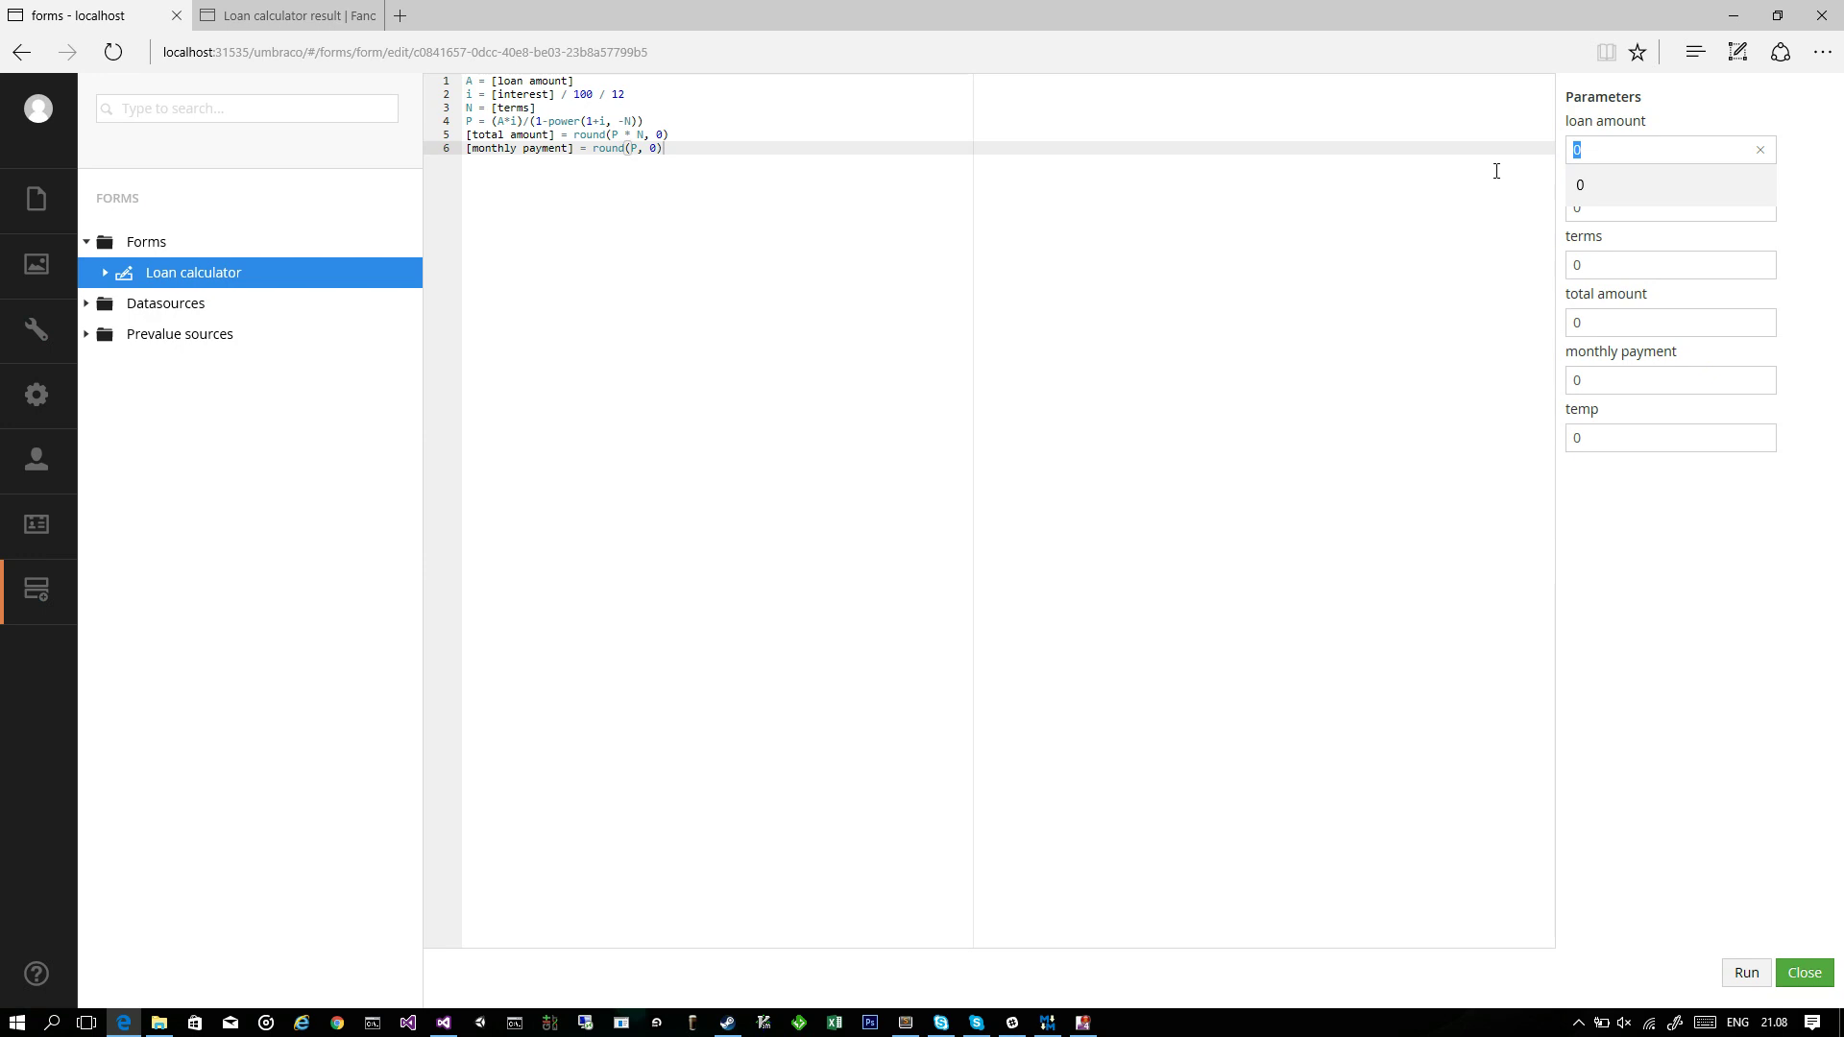
text(10000)
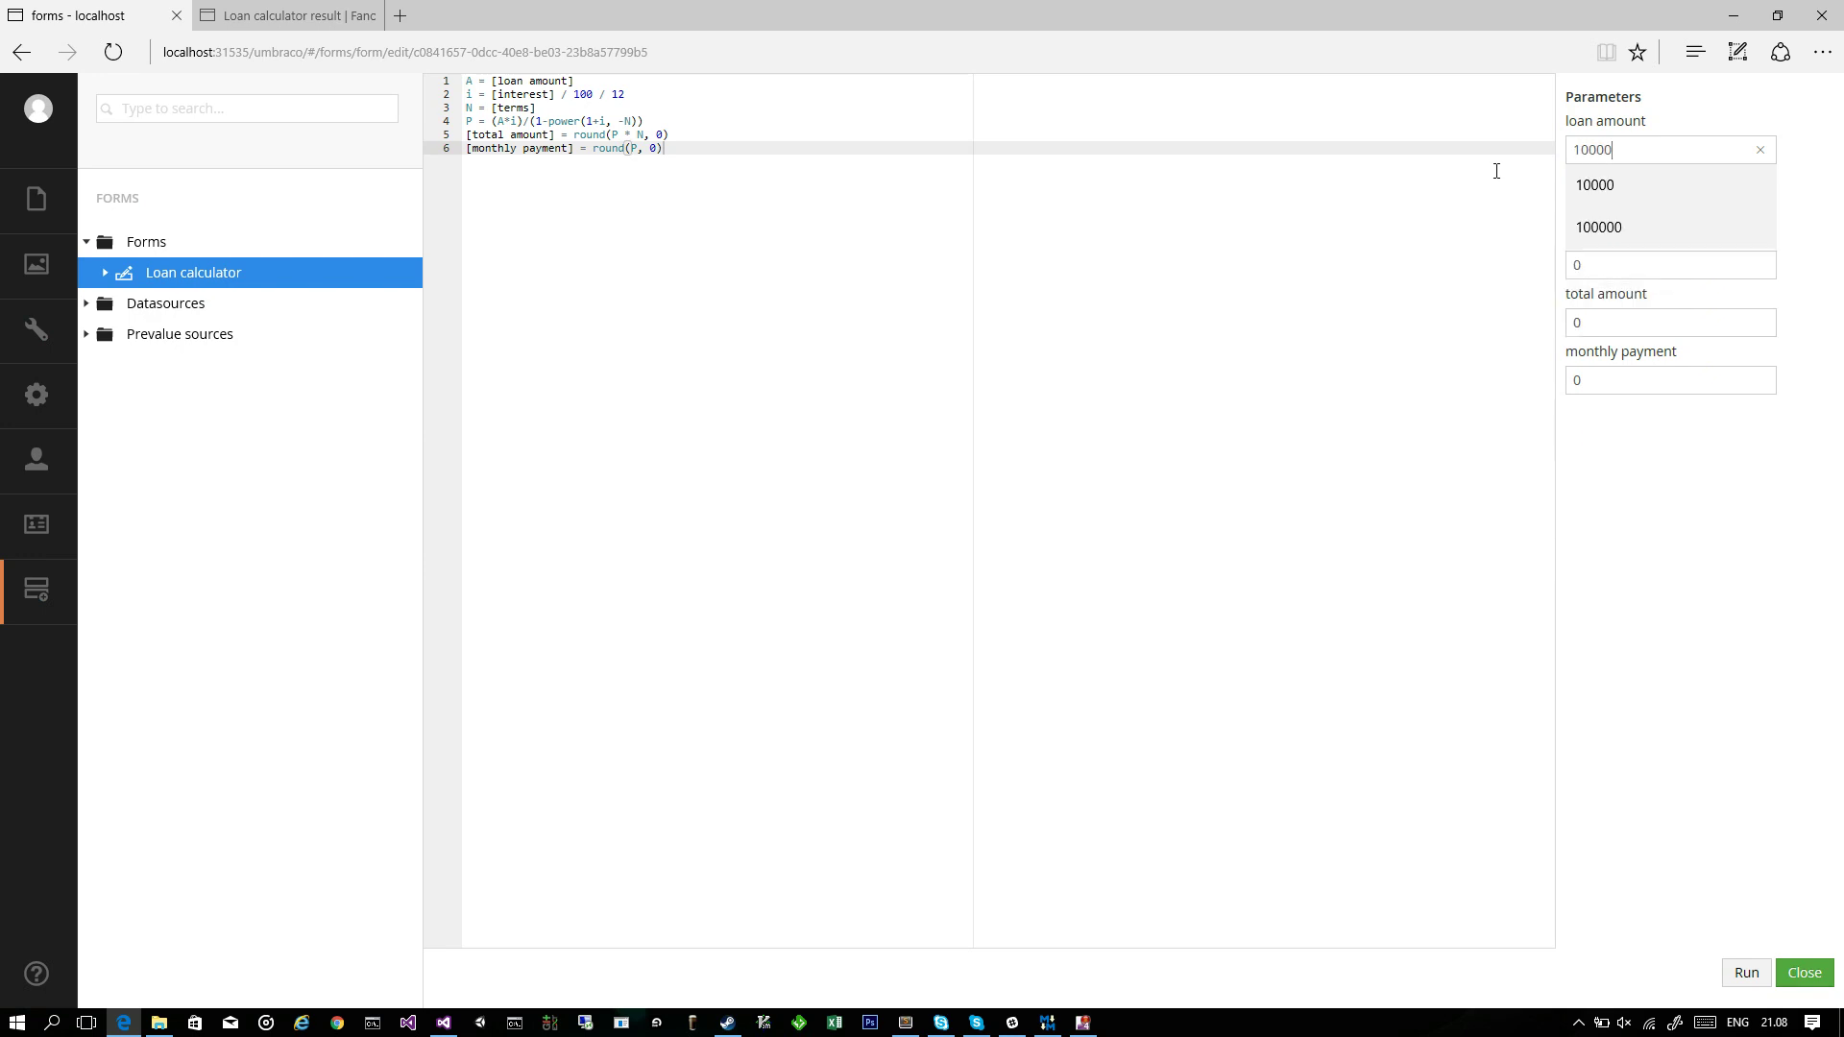
key(Tab)
text(5)
key(Tab)
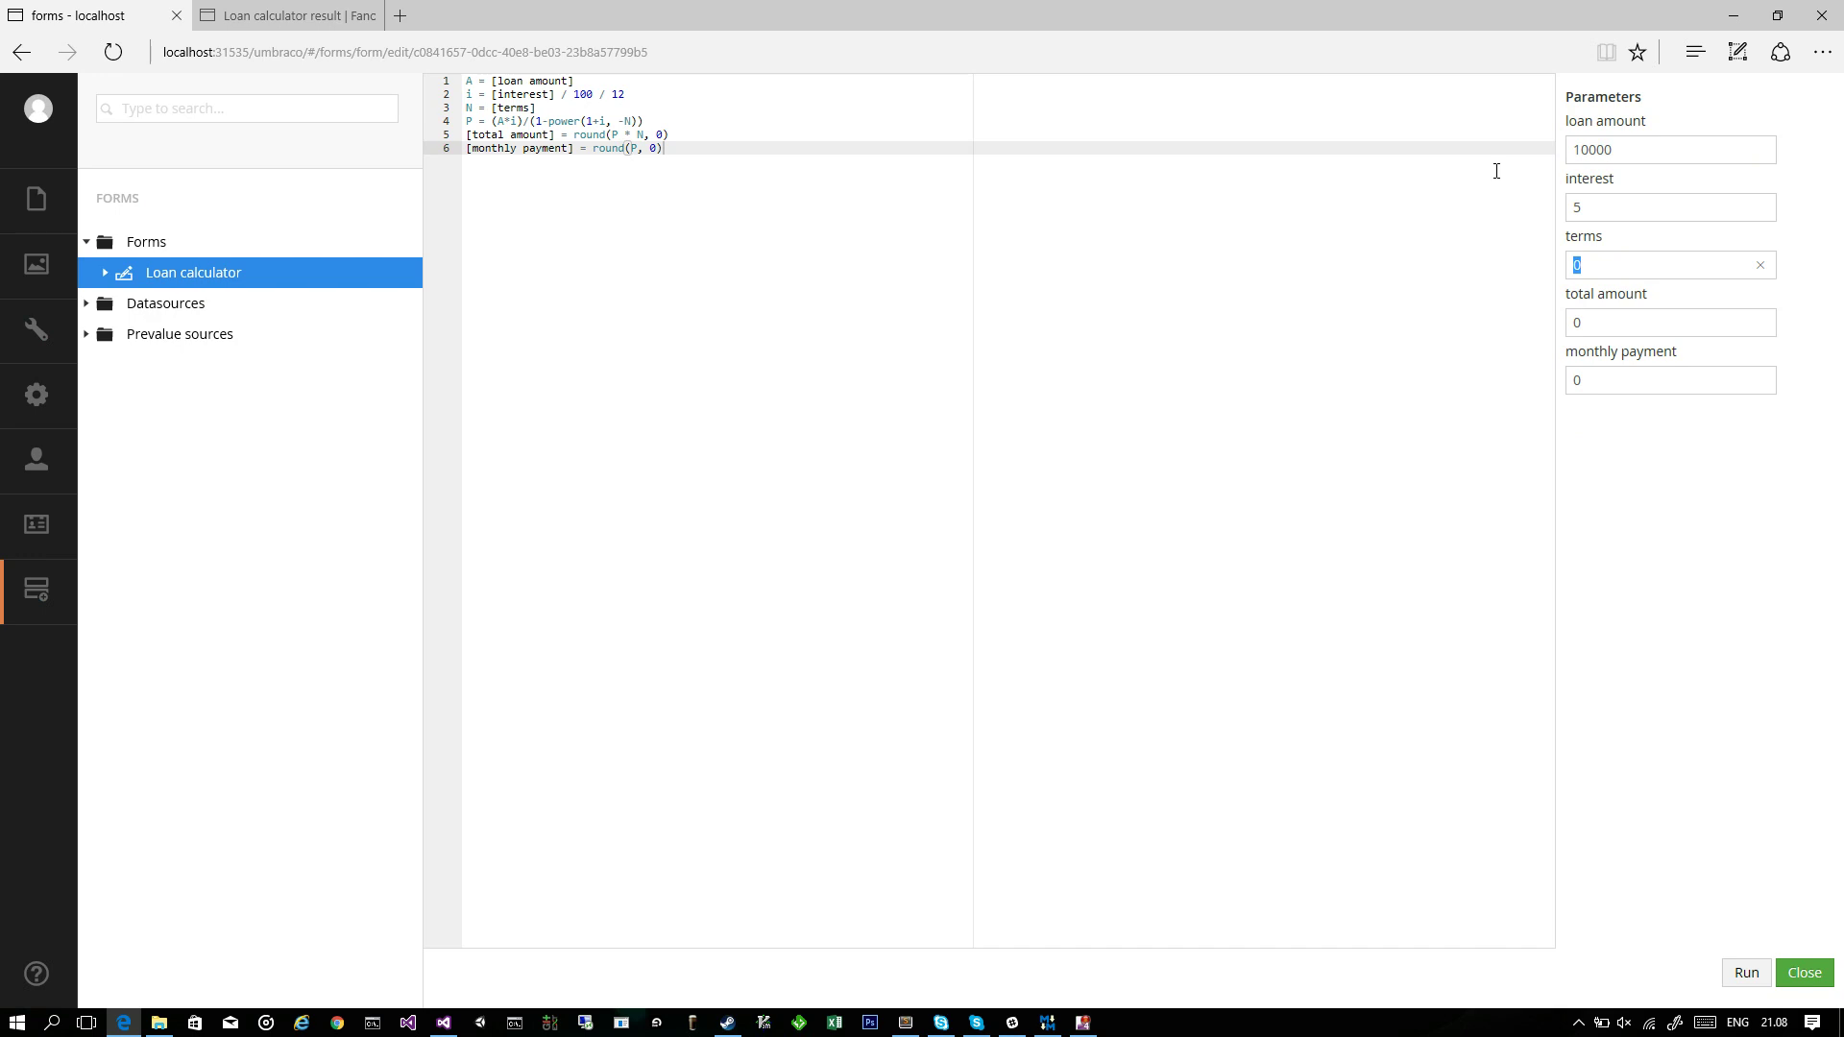
text(24)
click(1746, 974)
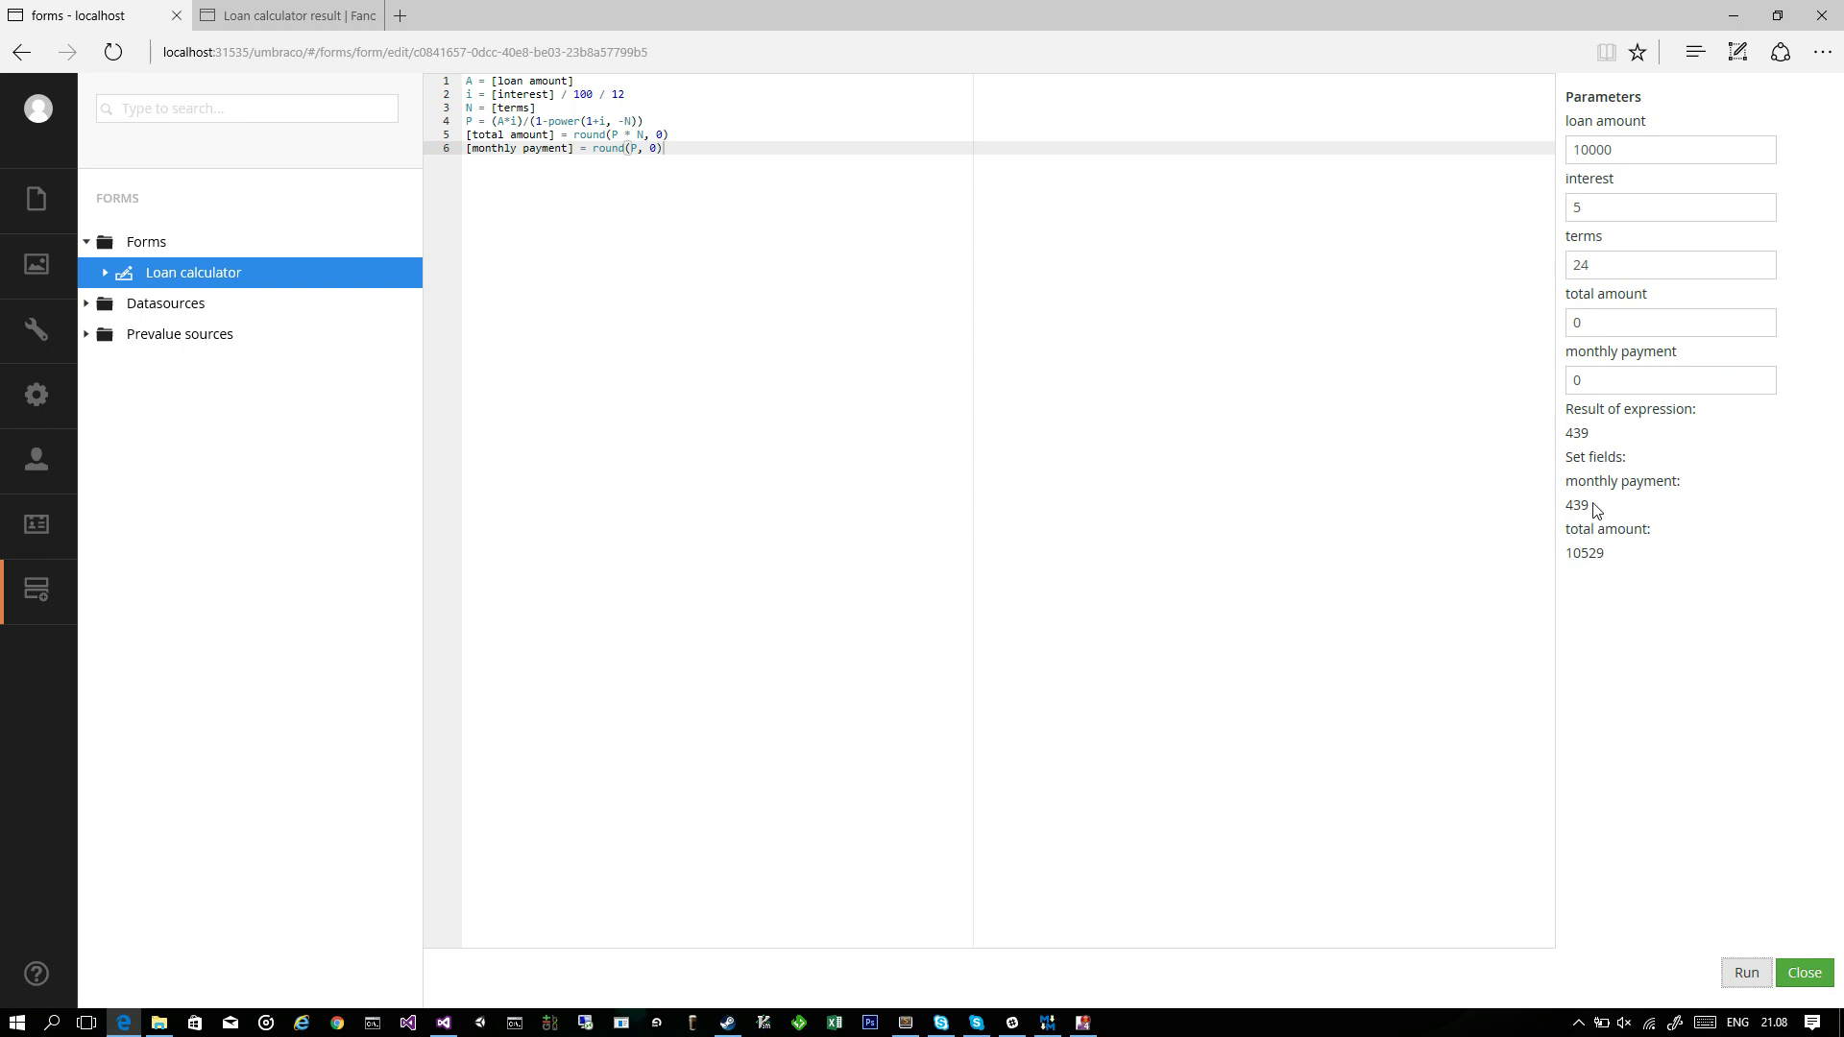
drag(680, 151, 423, 152)
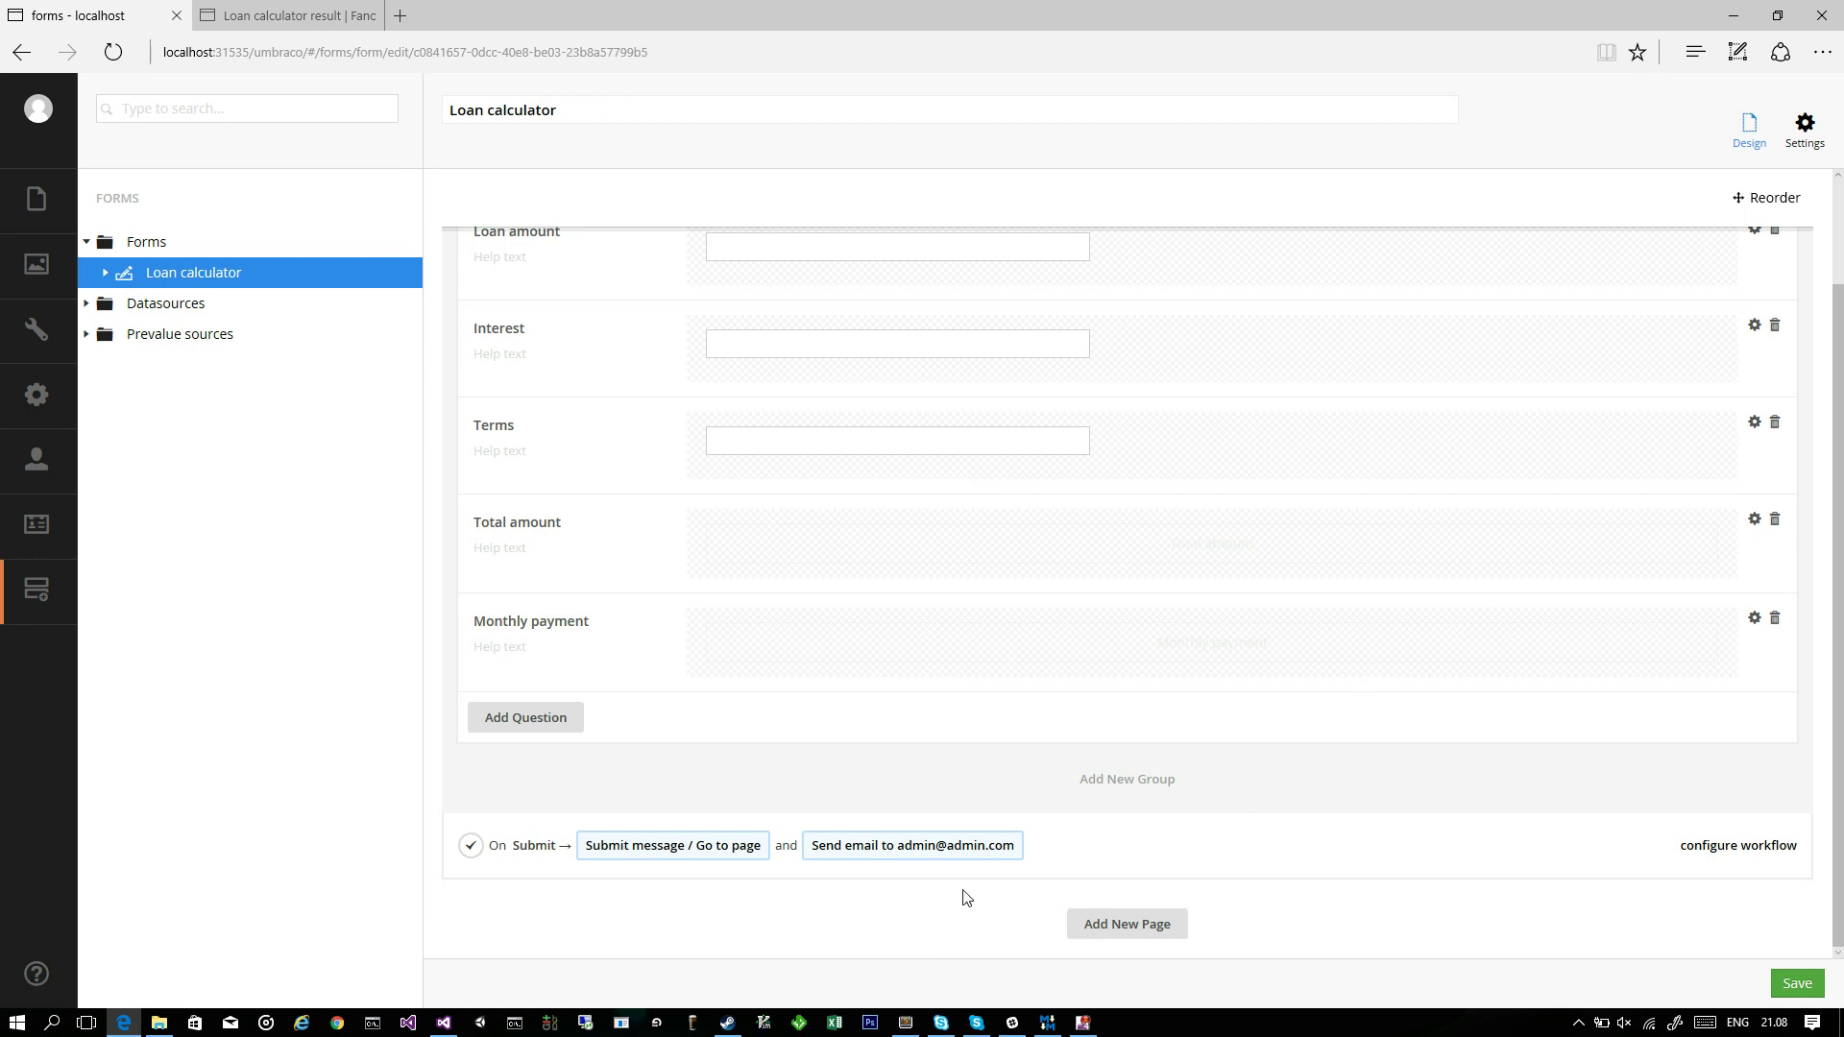
Add a UFX Calculation workflow to the form's submit actions and paste in the loan program, from A = [loan amount] through [monthly payment] = round(P, 0)
click(1740, 845)
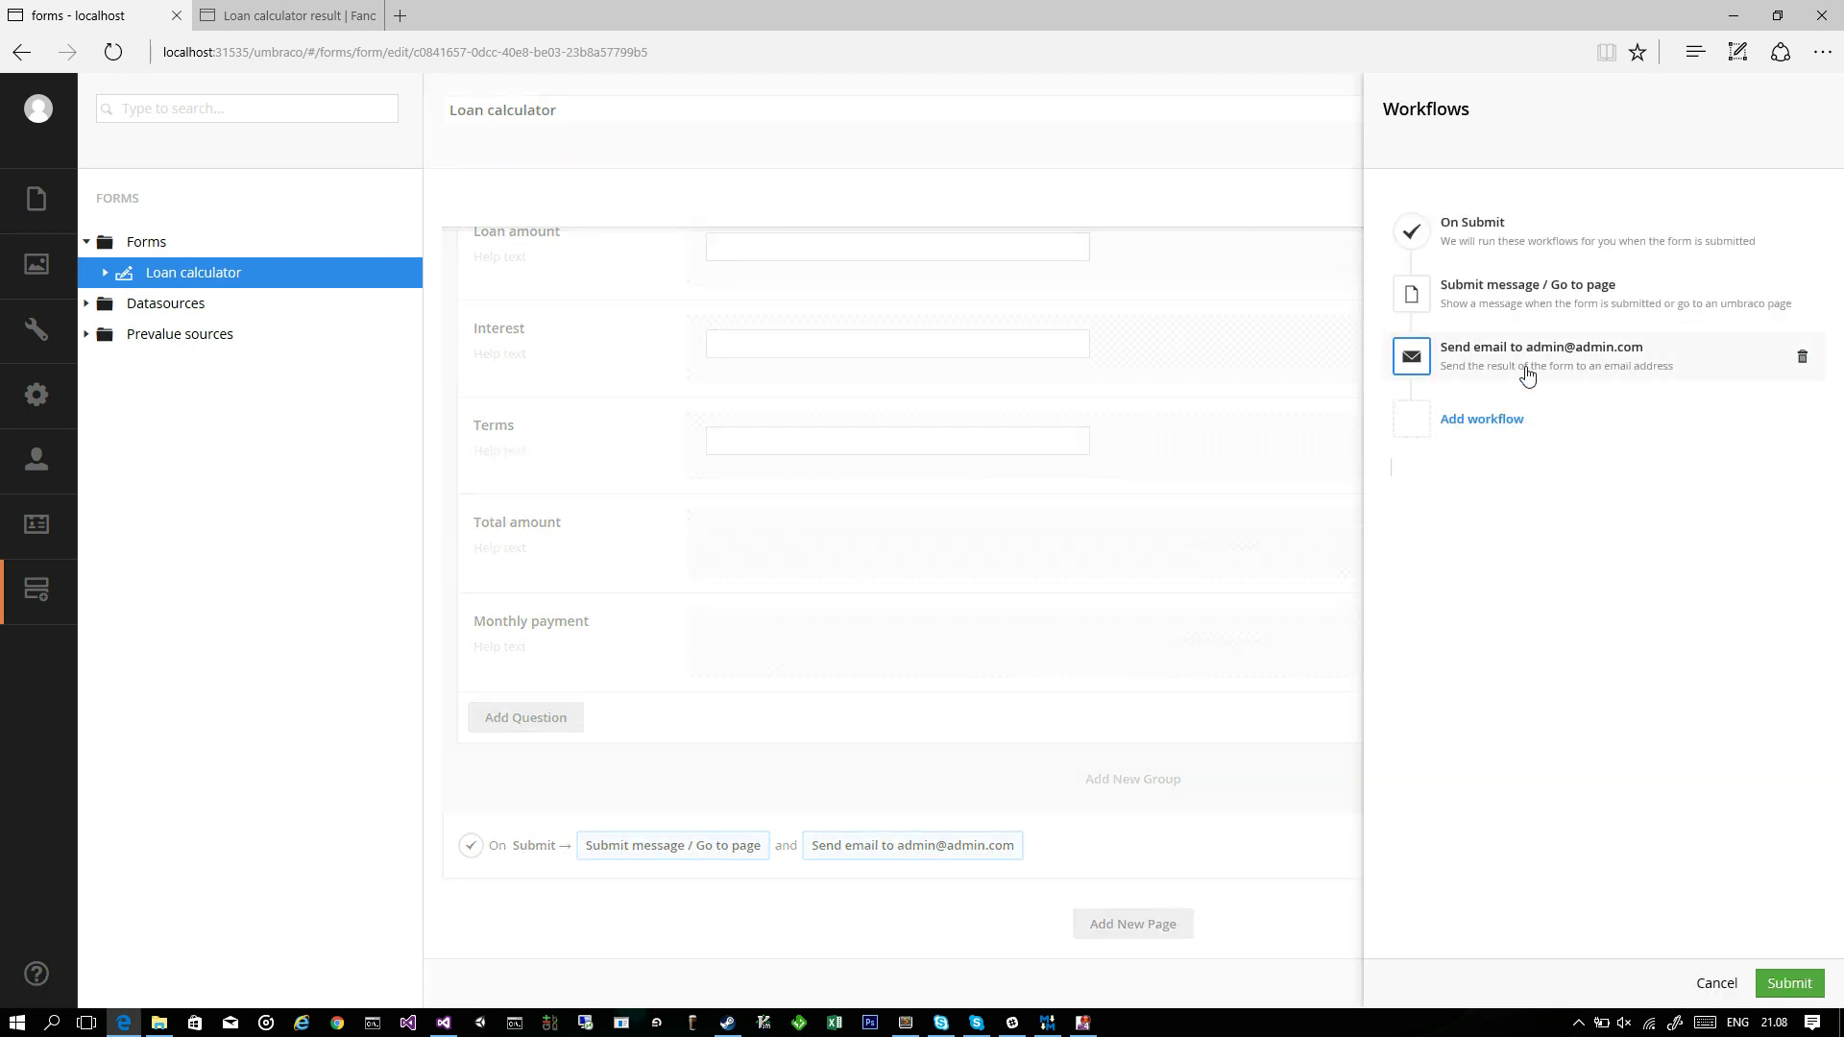
click(1494, 420)
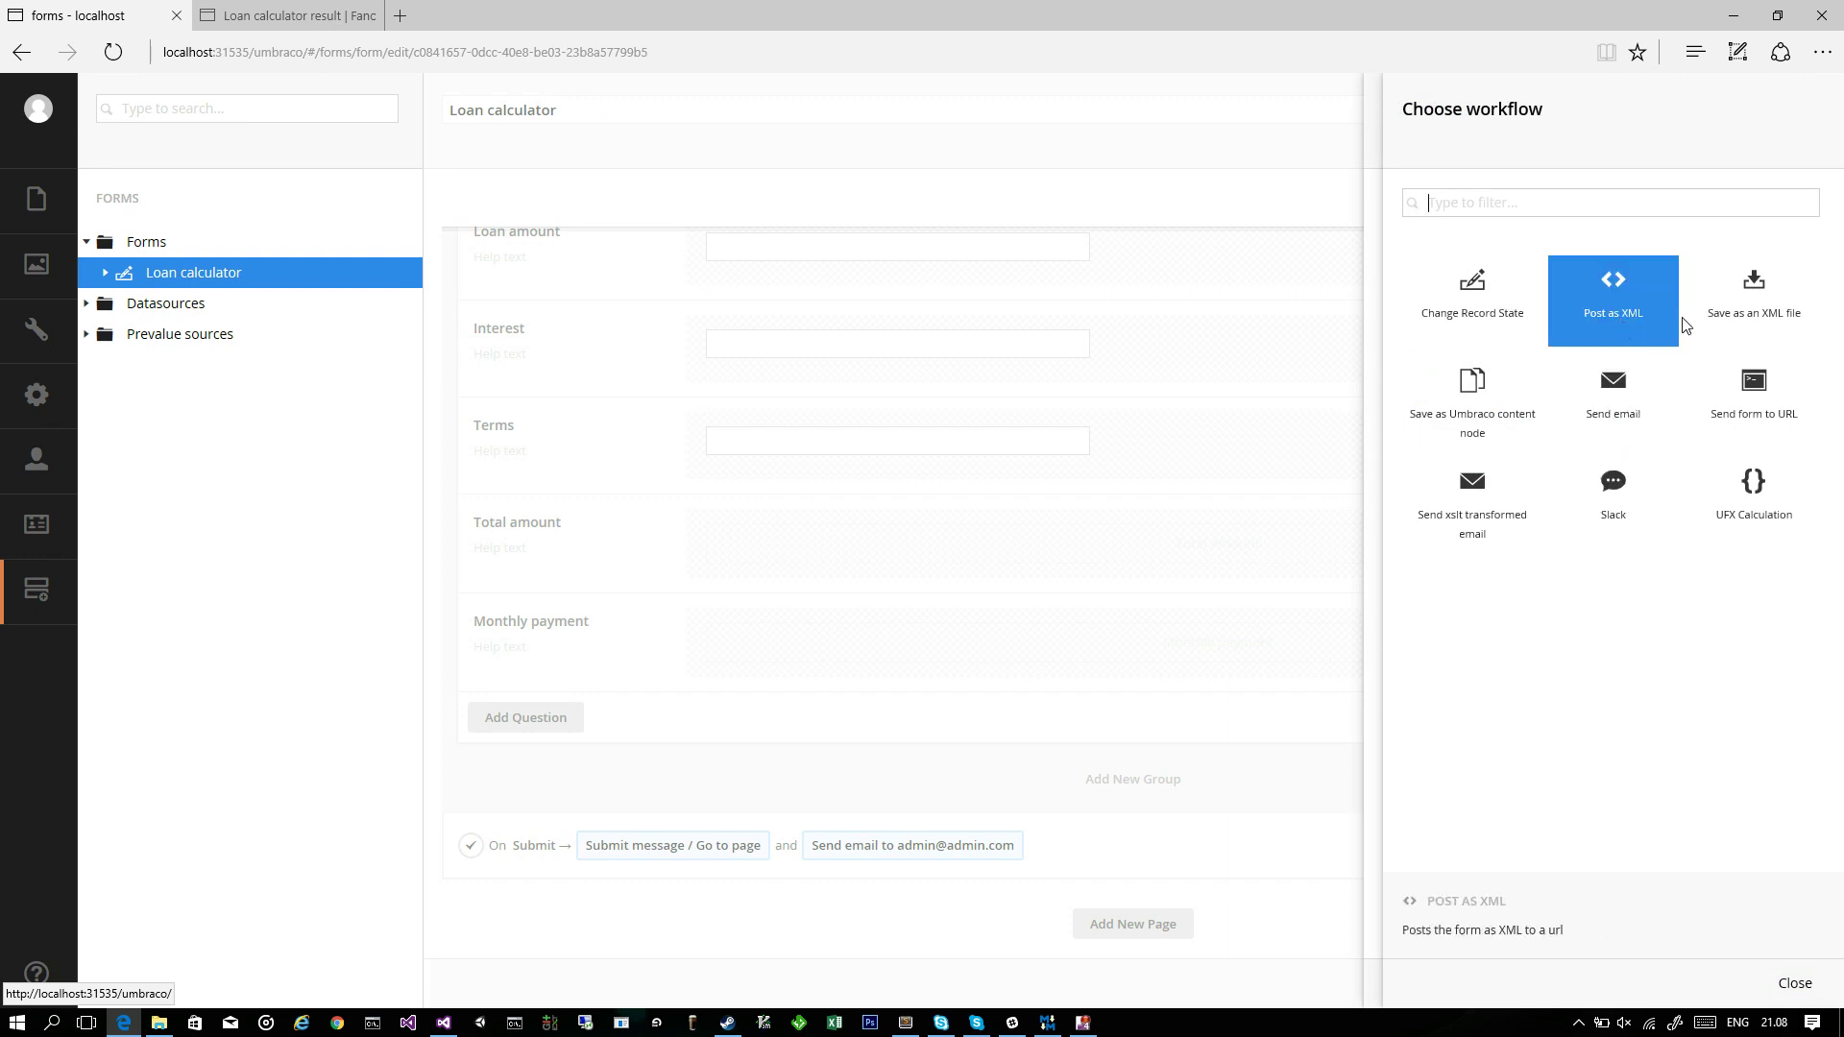
click(1765, 499)
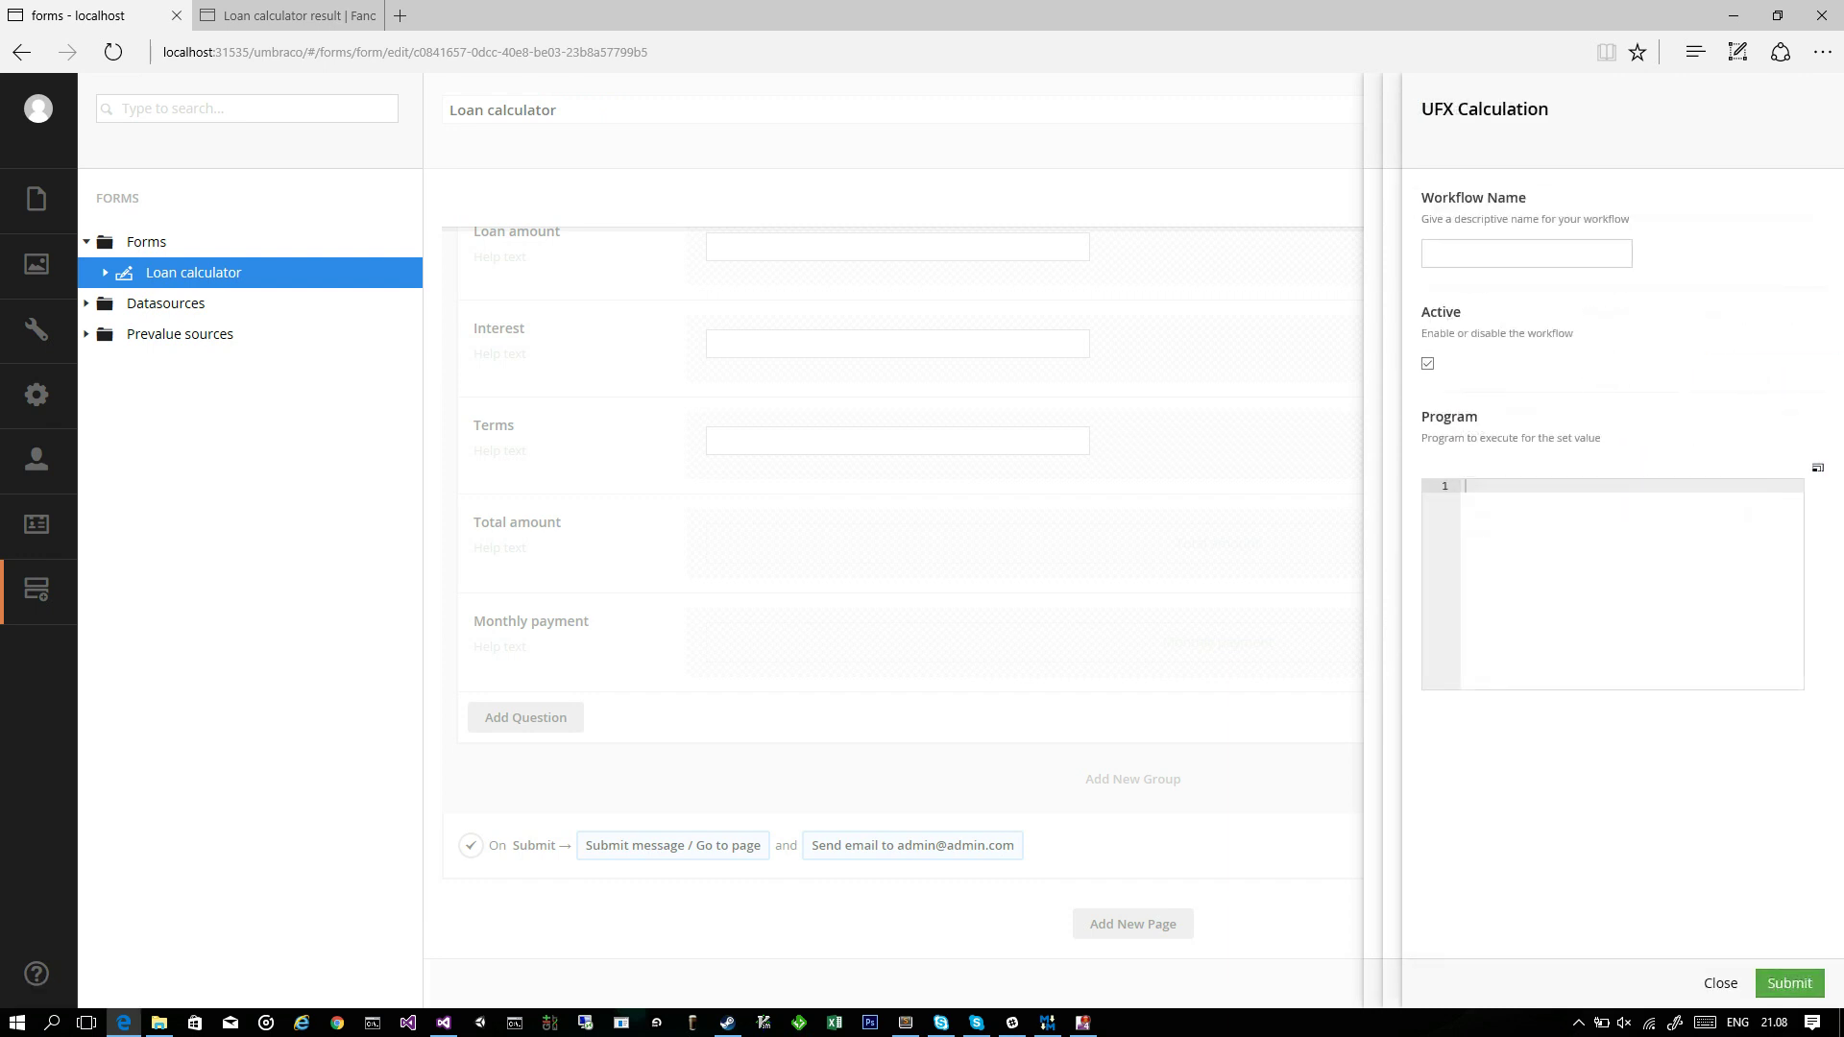
key(alt+Tab)
drag(1839, 475, 1572, 522)
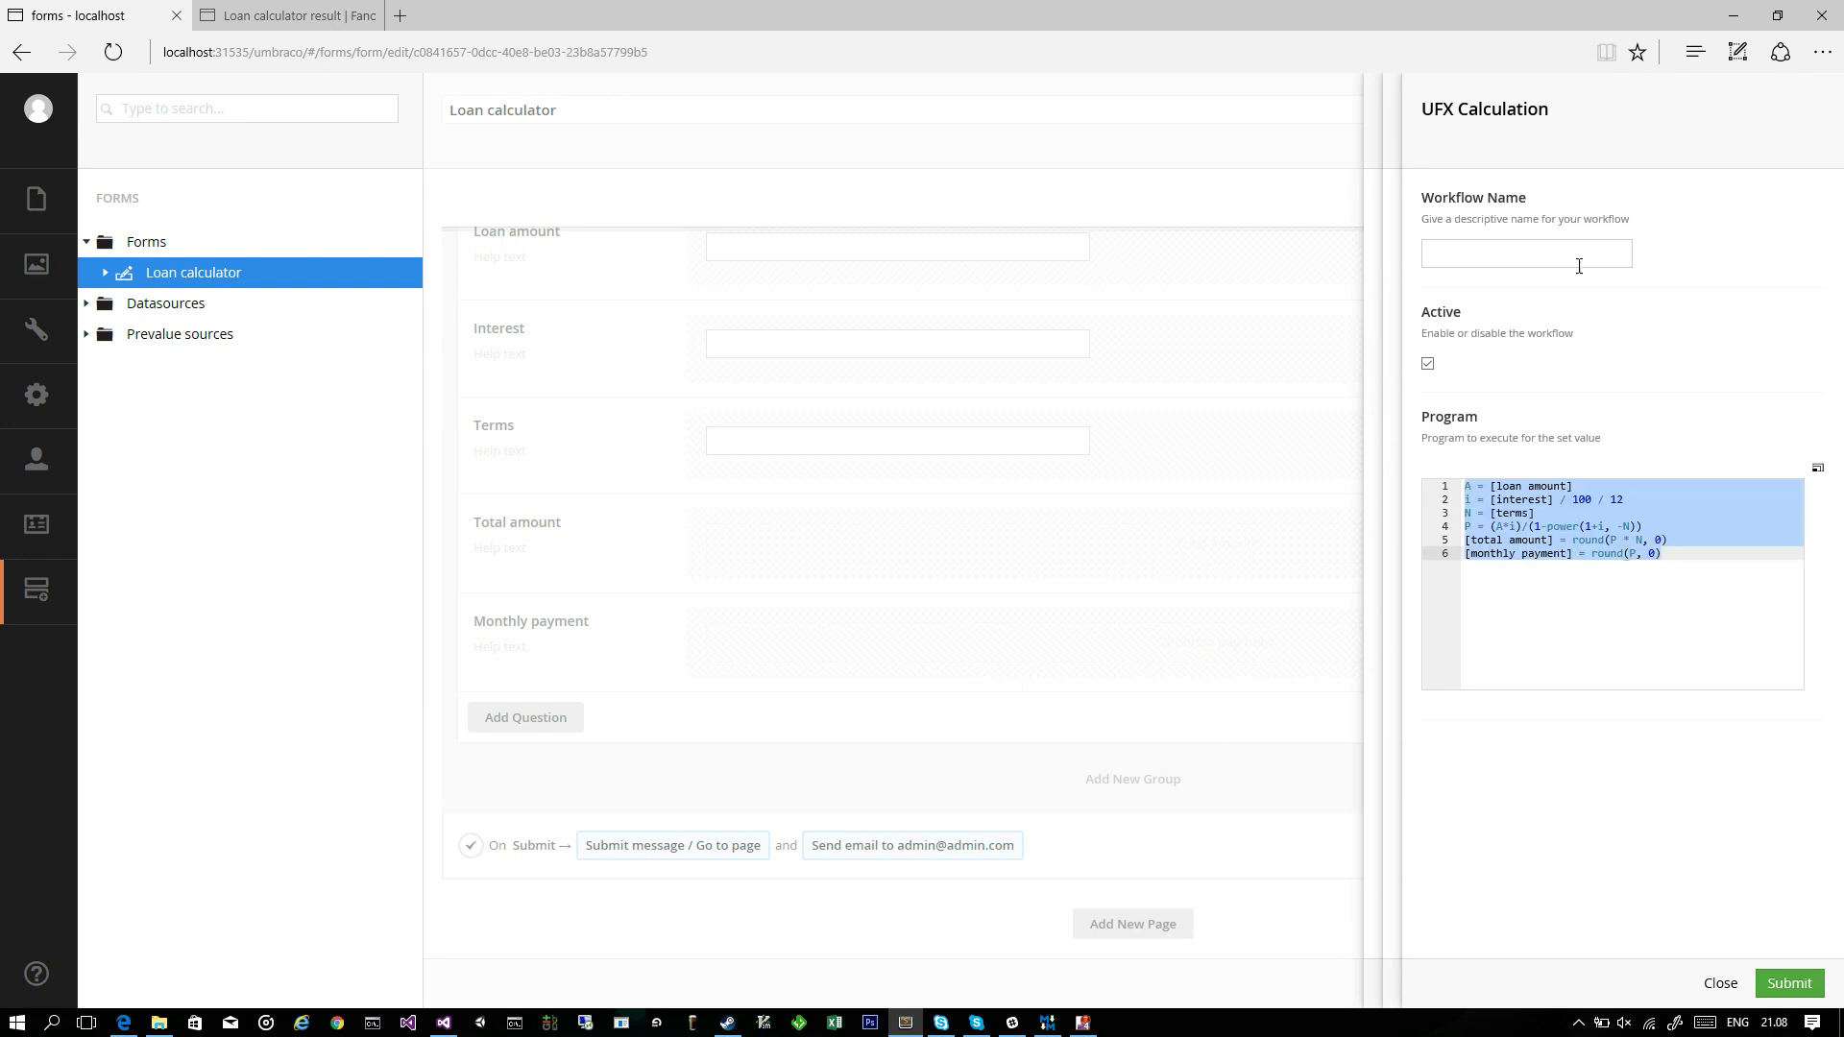
Name the UFX Calculation workflow Calculate interest
click(1571, 249)
text(Calc)
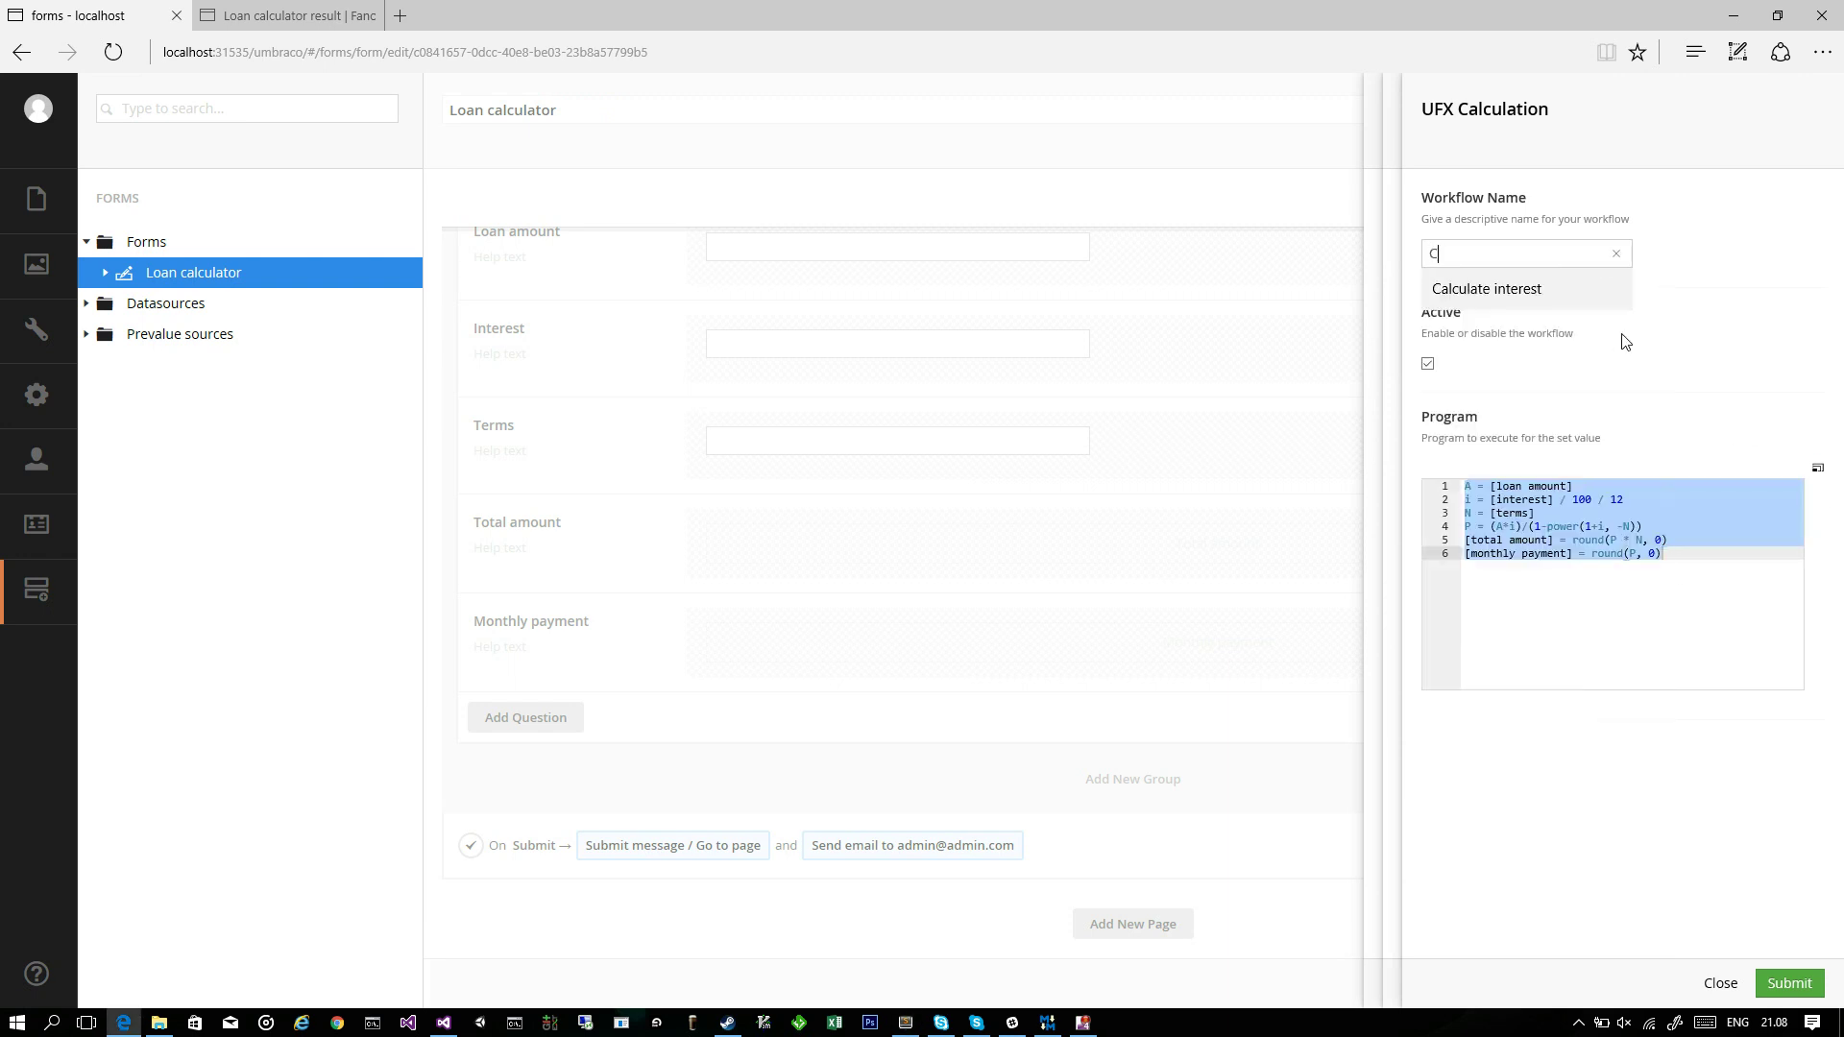
key(Down)
key(Return)
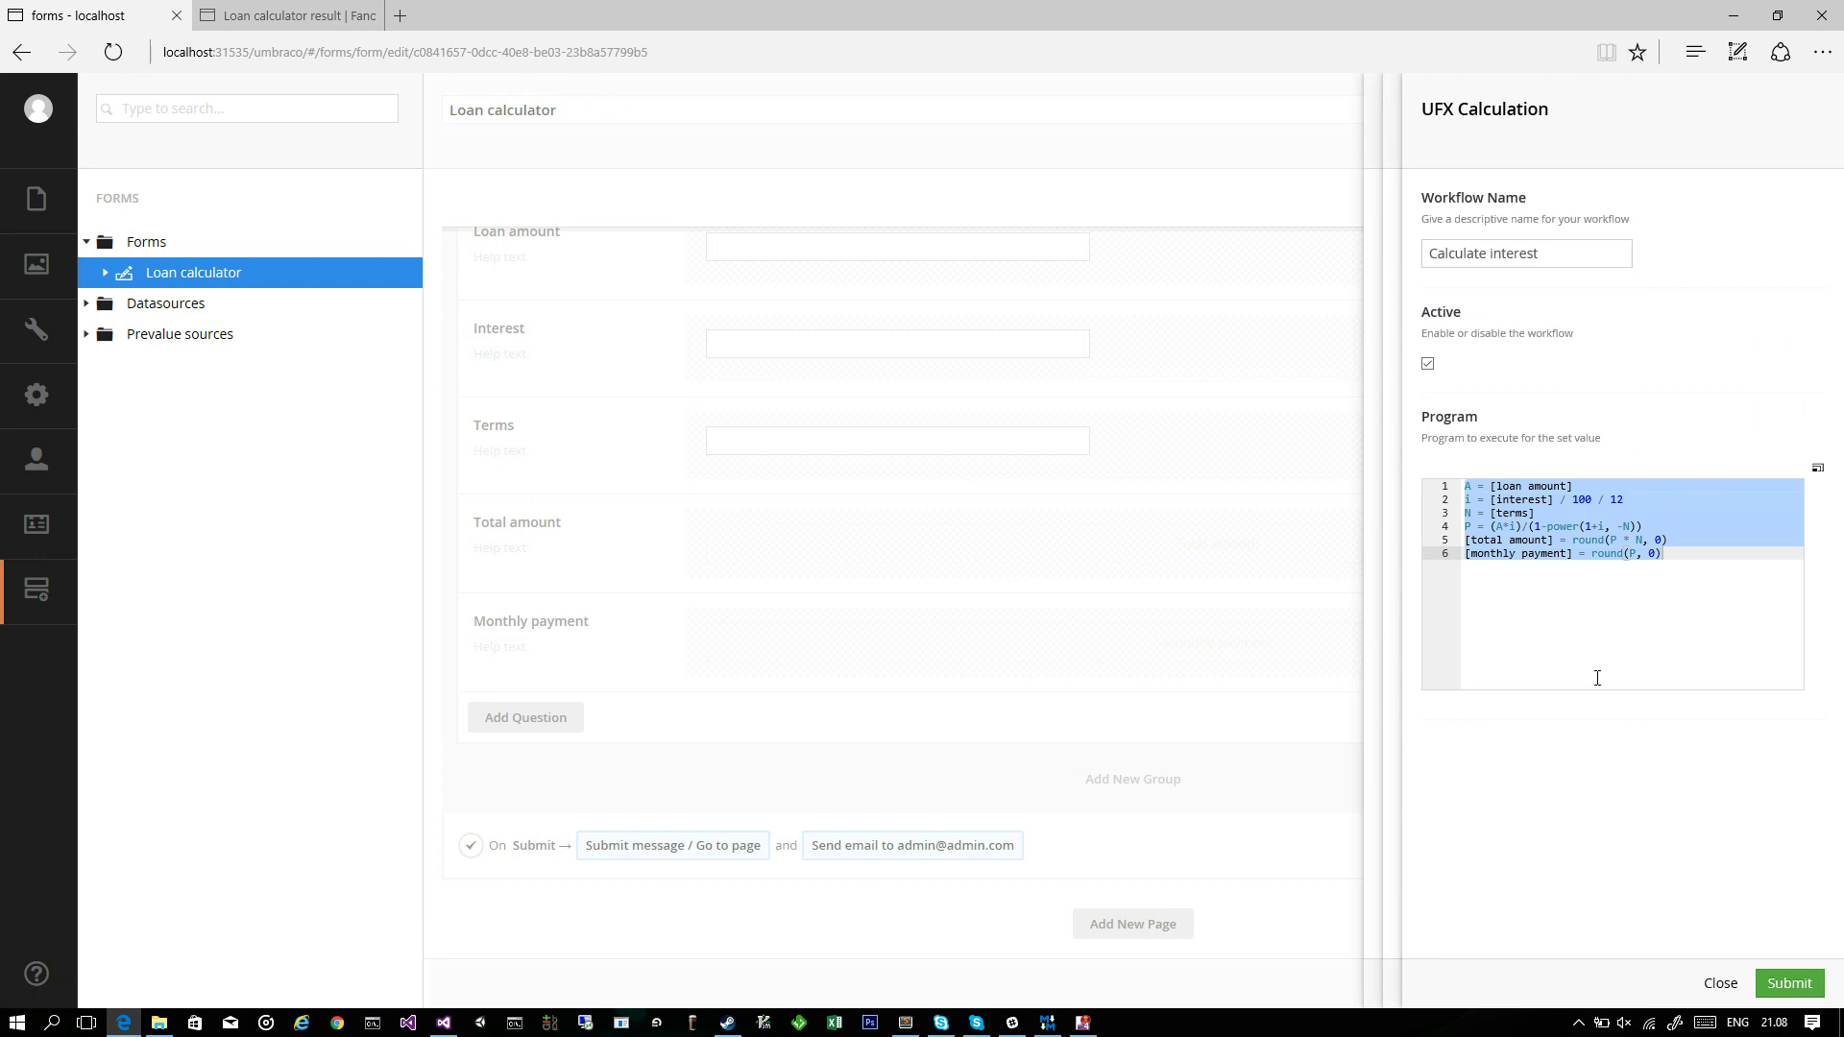
Check the pasted program and its parameters in the enlarged editor, and return to the workflow settings
click(1640, 606)
click(1818, 471)
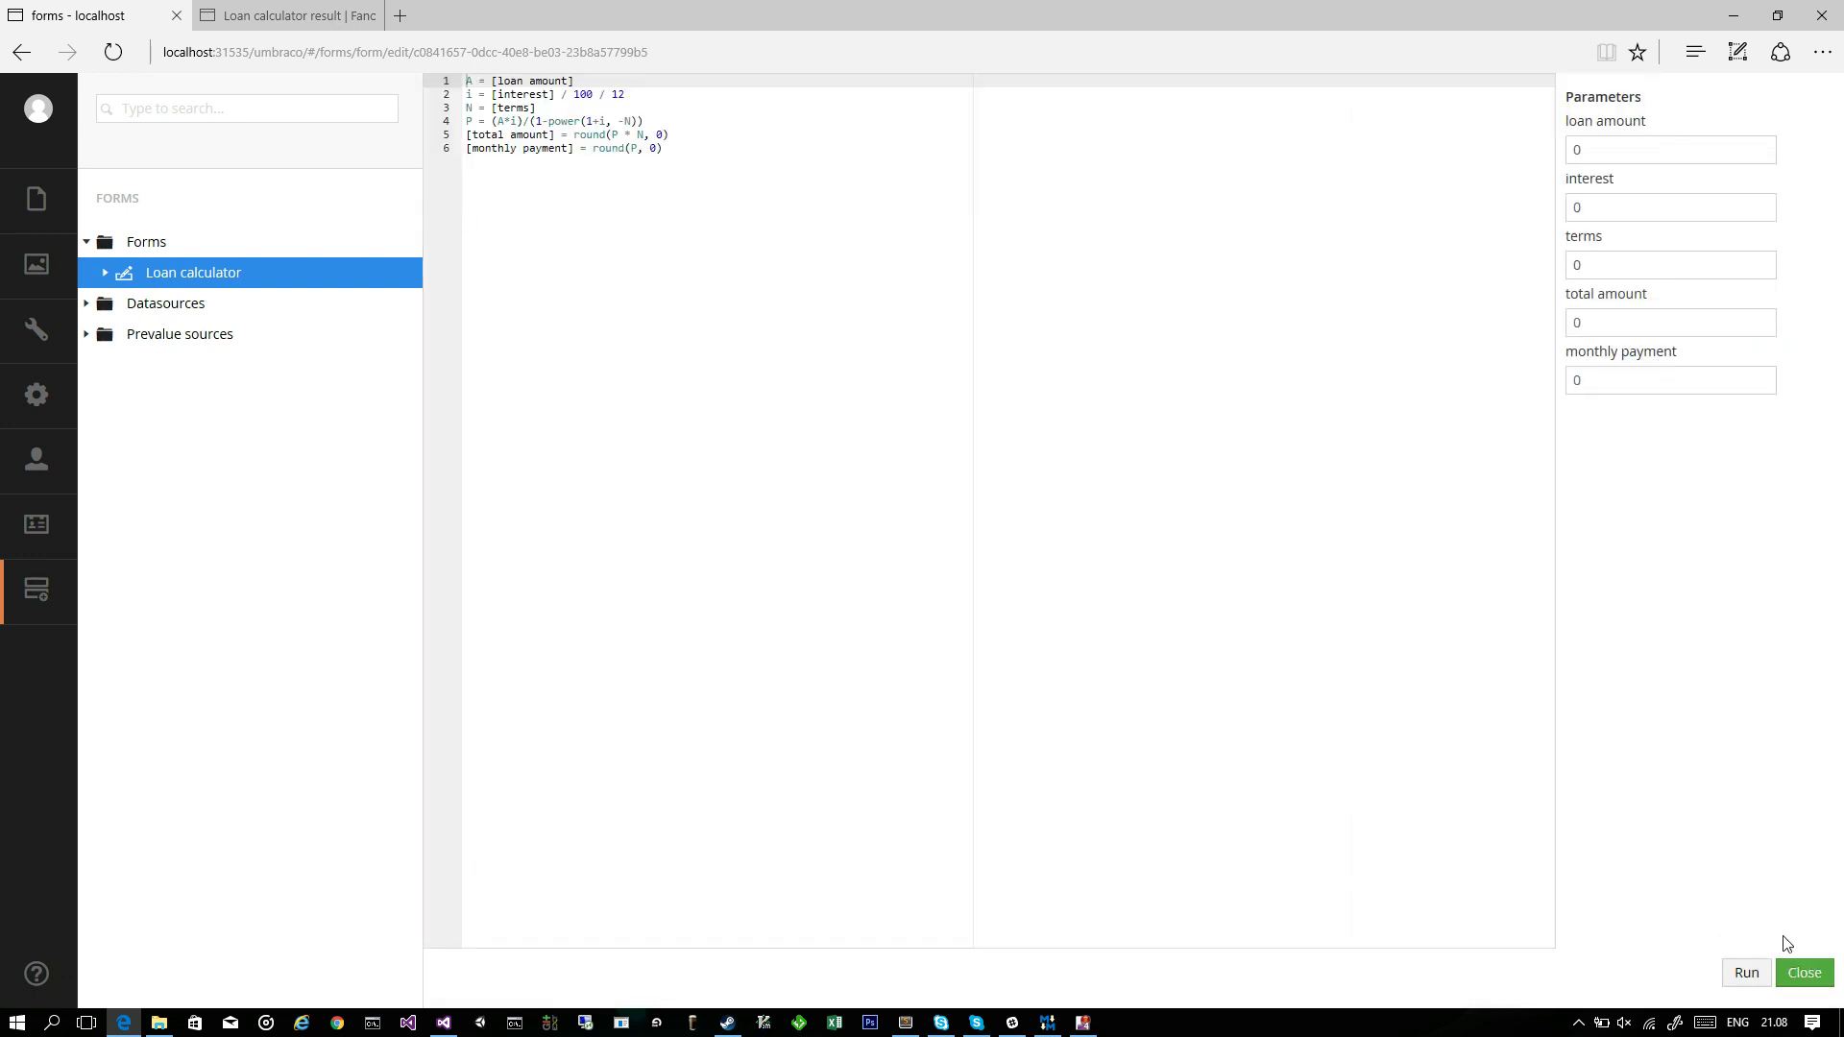
click(1804, 973)
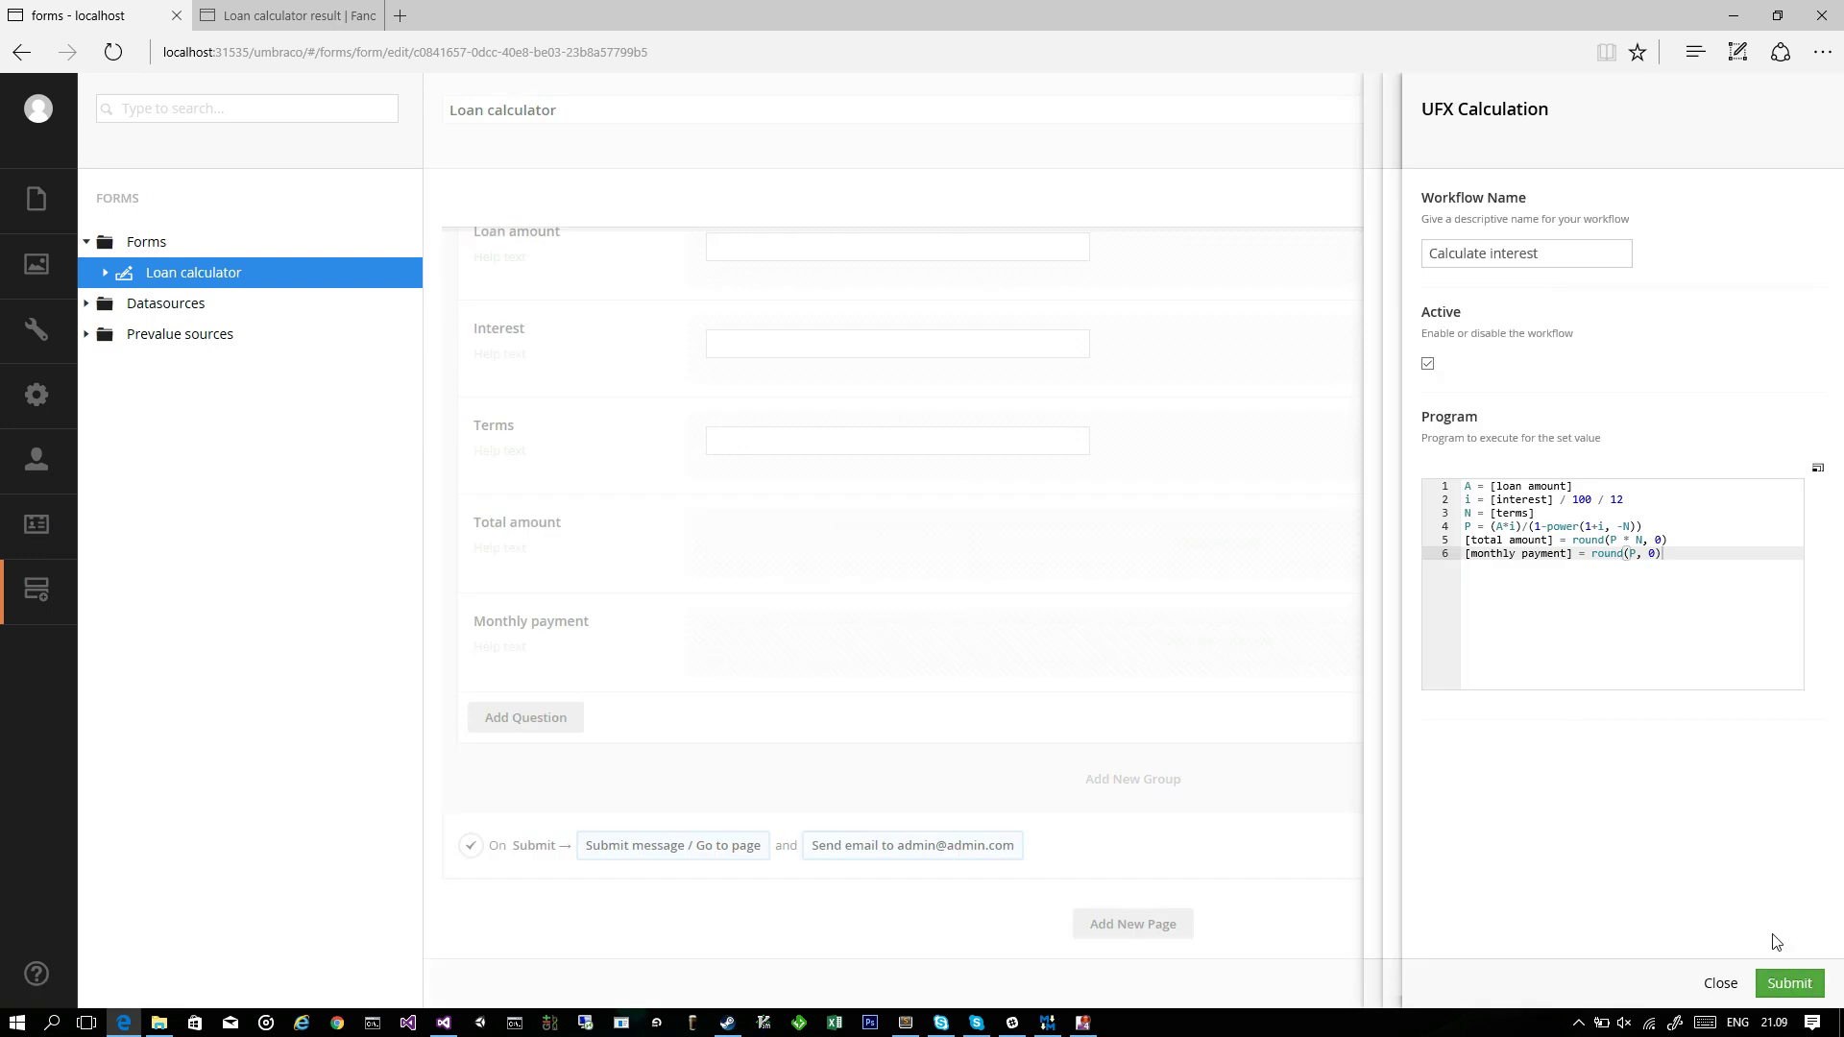
Confirm the Calculate interest workflow and the workflow list, and save the Loan calculator form
click(1788, 983)
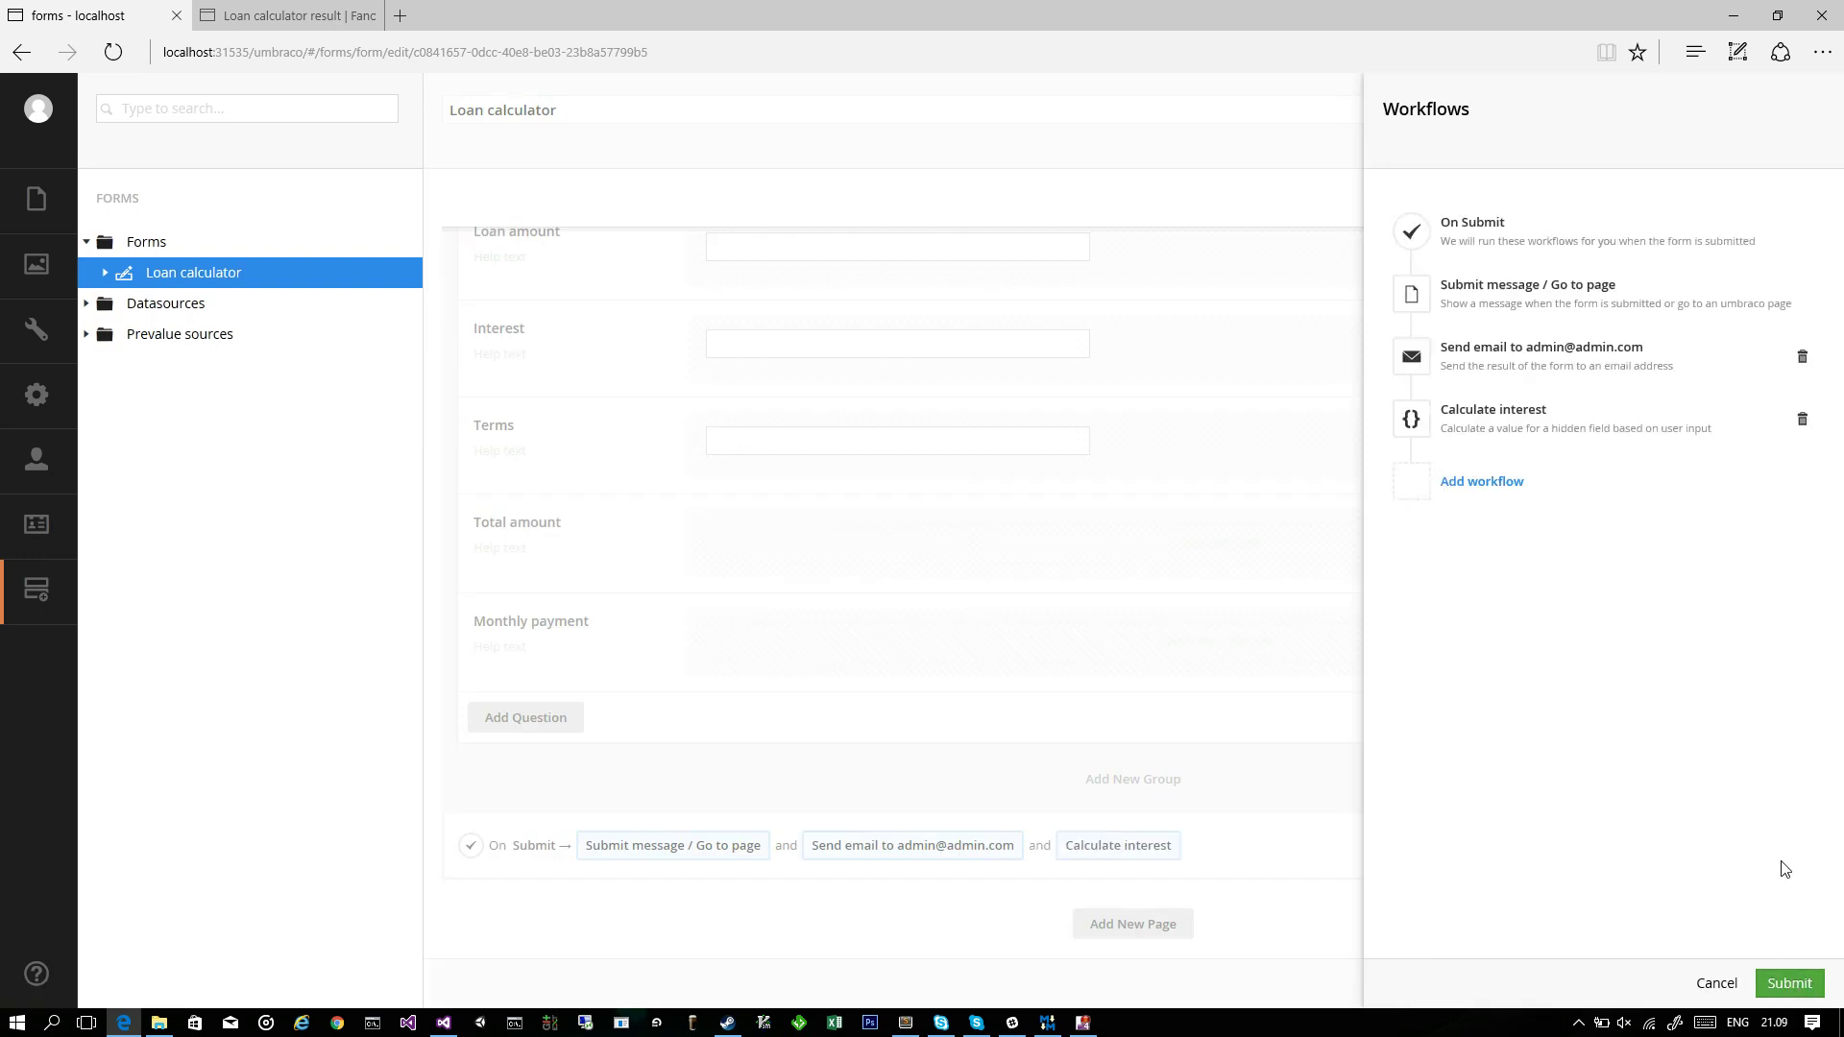
click(1790, 982)
click(1797, 979)
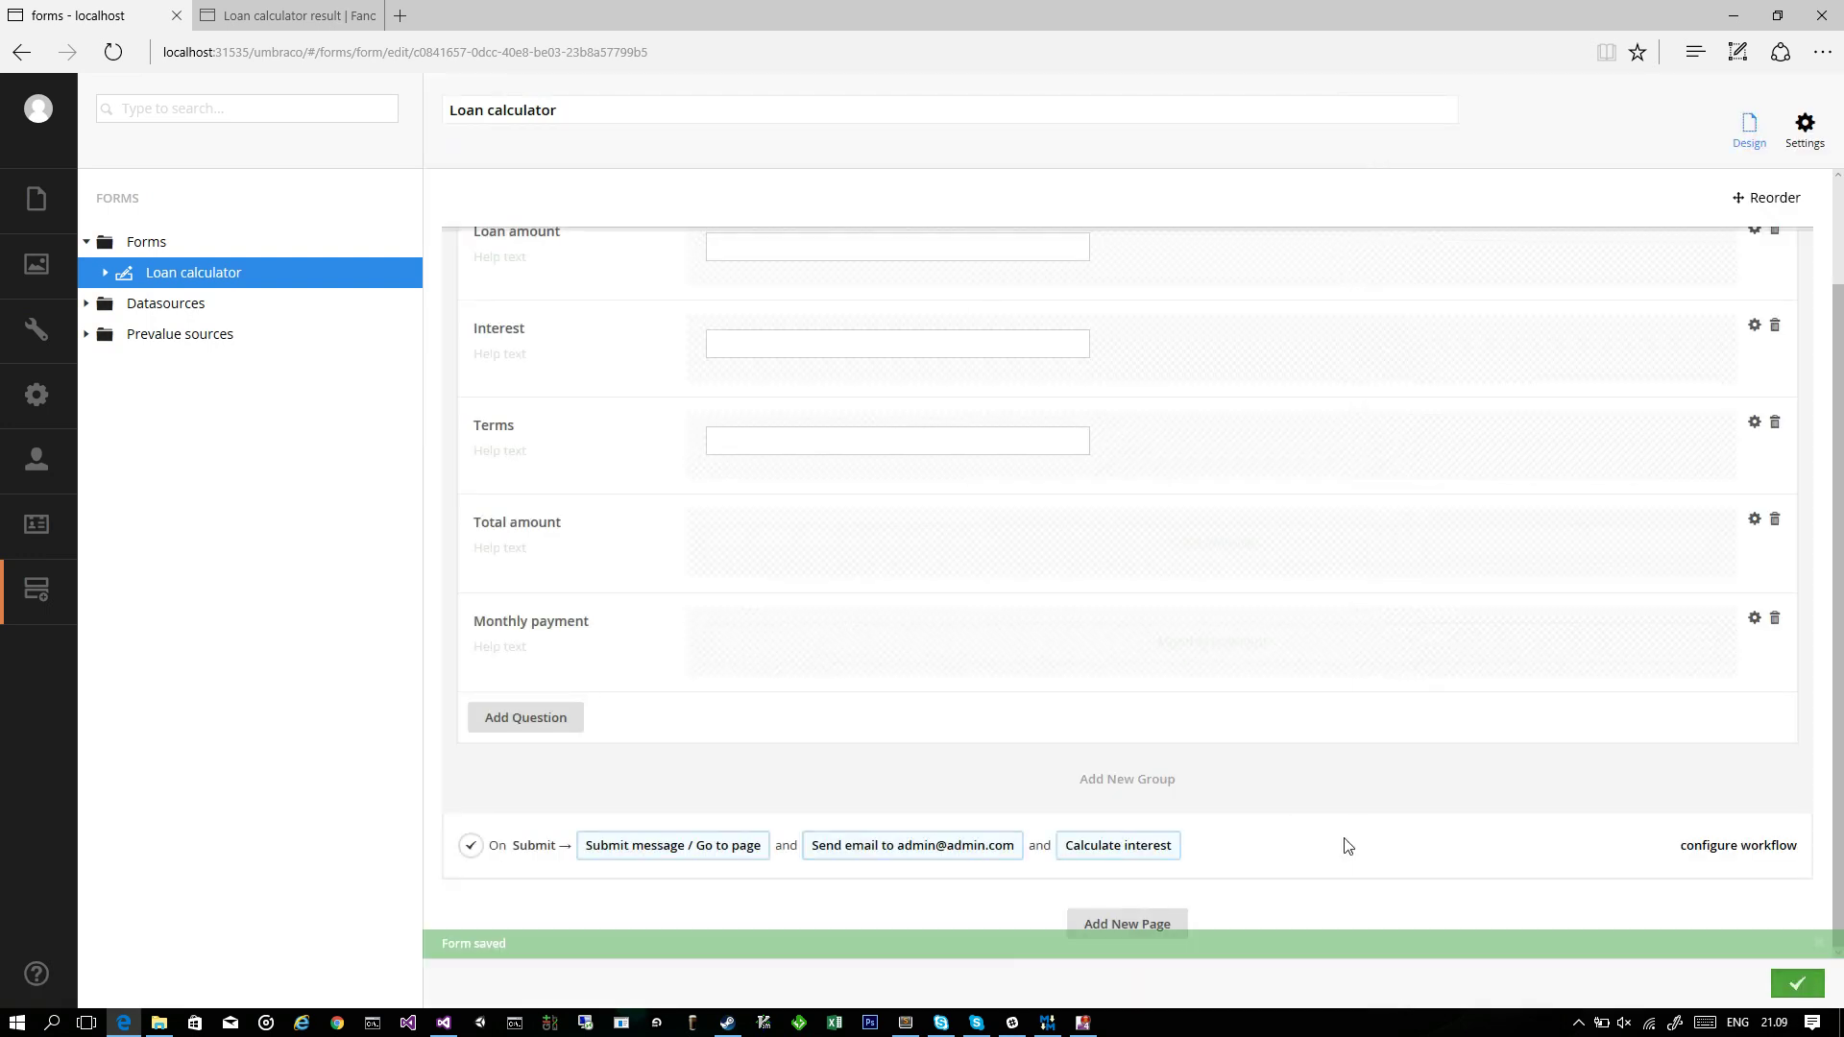
Return to the published Loan calculator page and submit it with loan amount 50000, interest 12 and terms 60
click(307, 11)
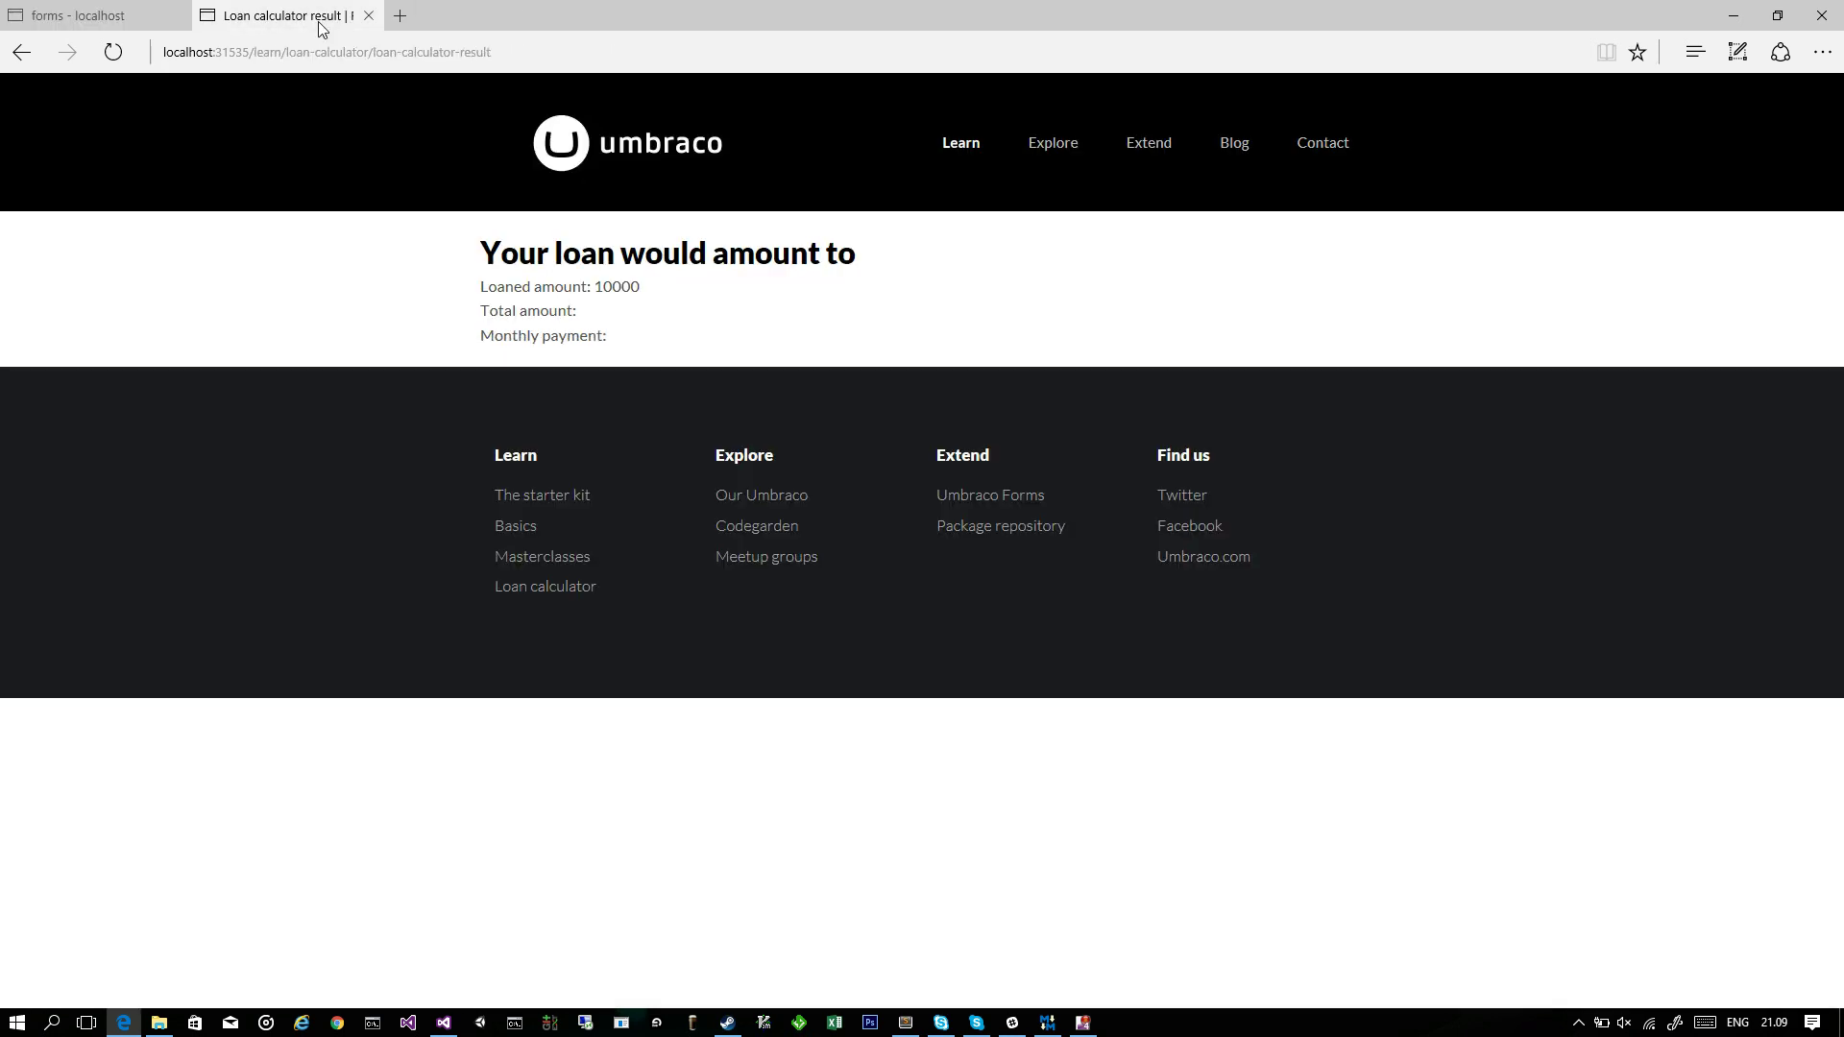
key(alt+Left)
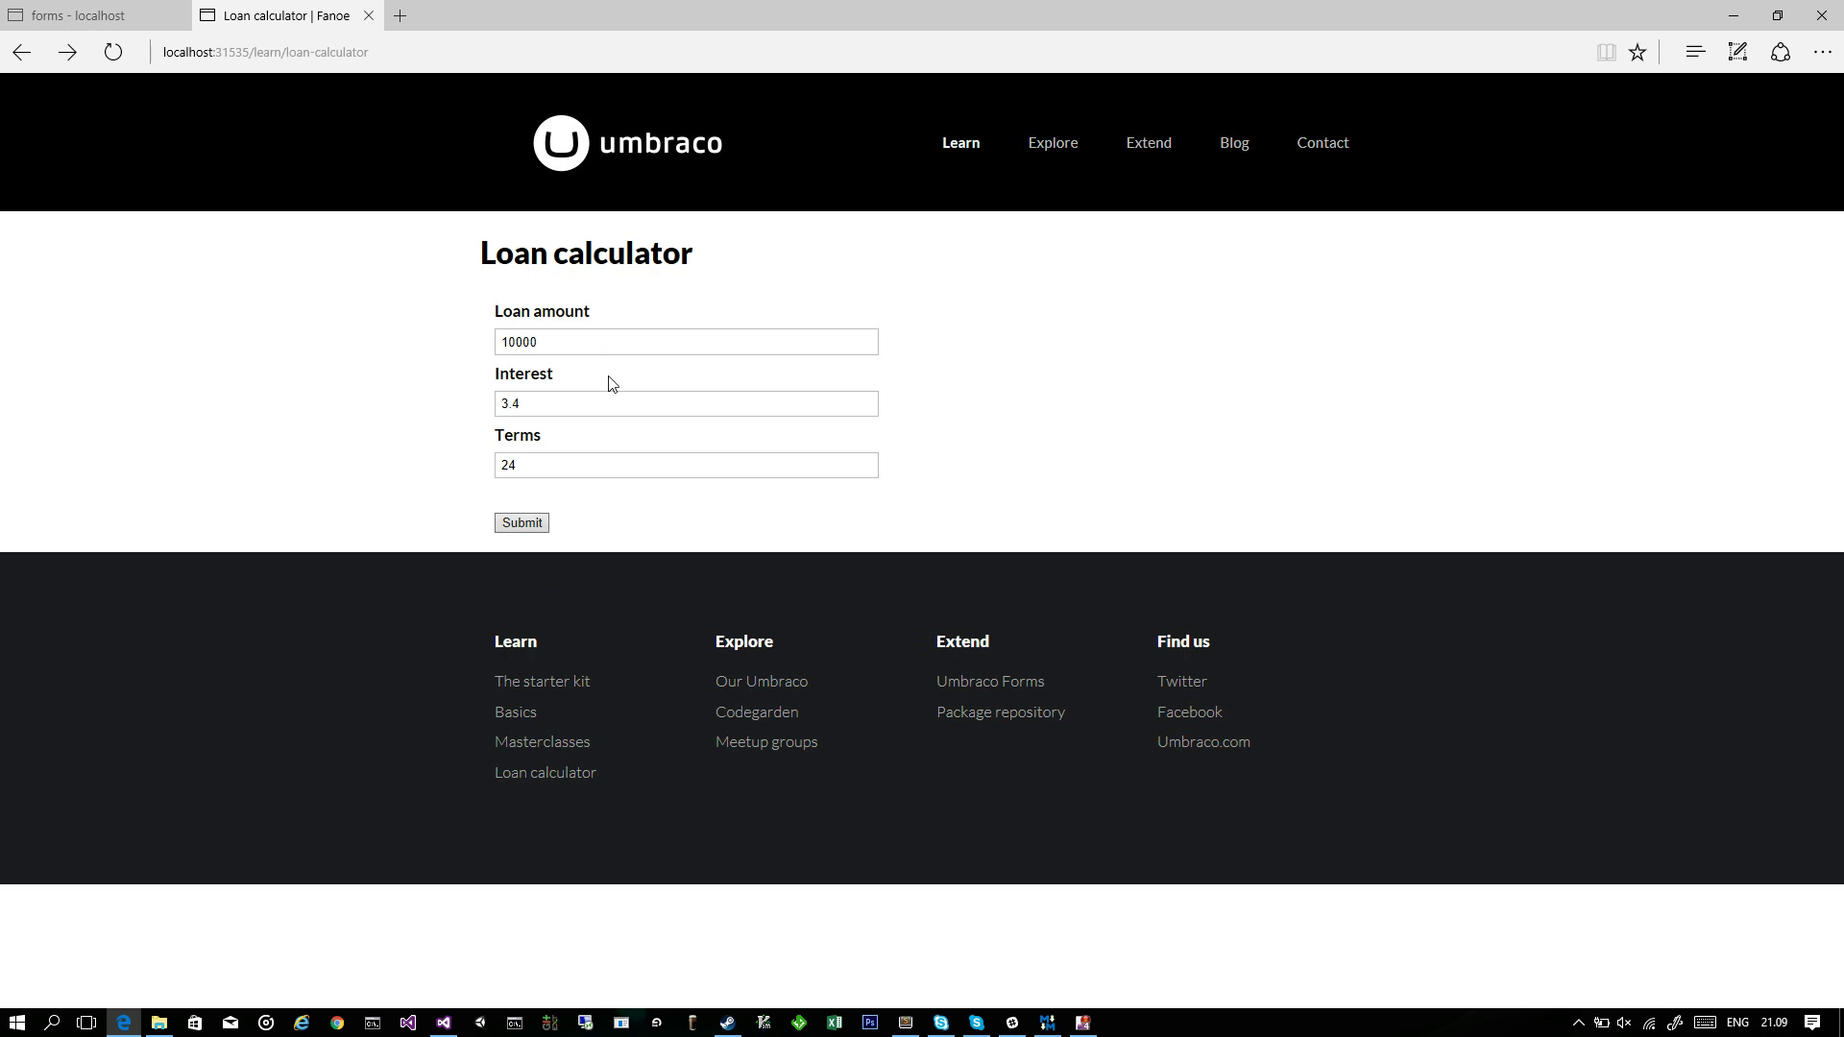
click(620, 342)
key(ctrl+a)
text(50000)
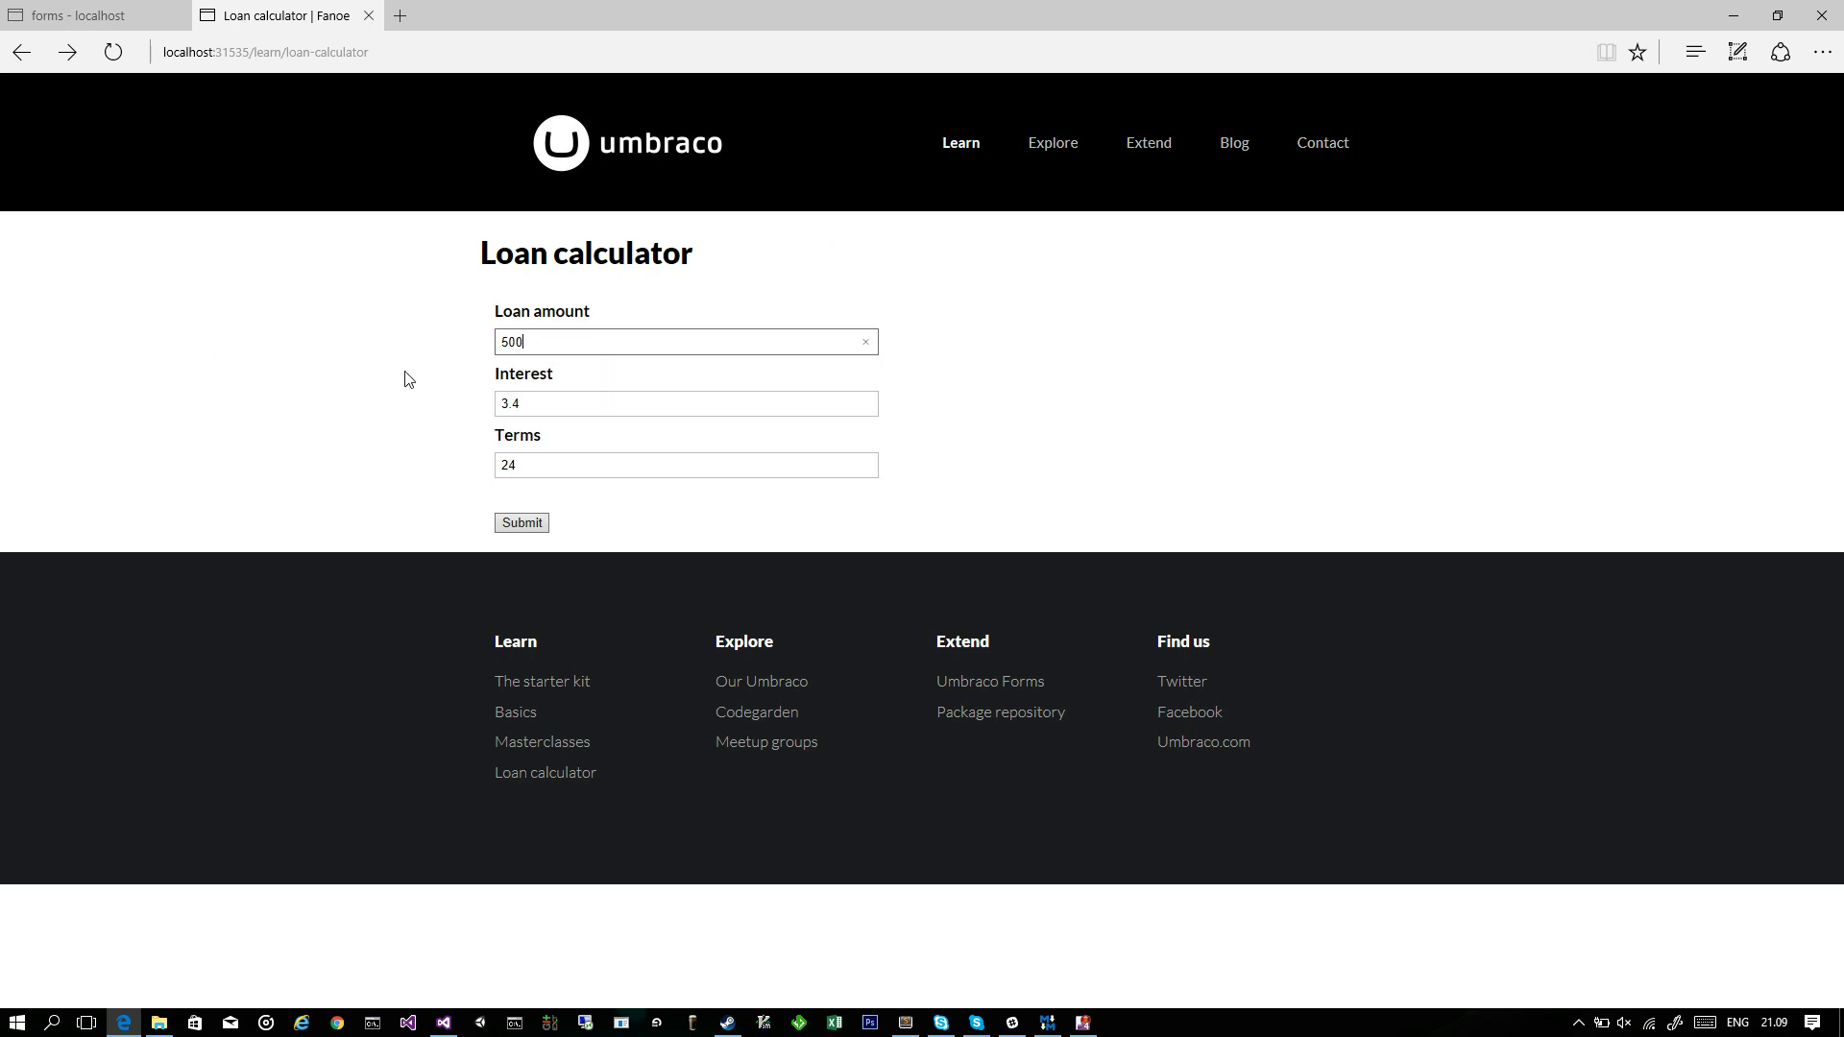
key(Tab)
text(12)
key(Tab)
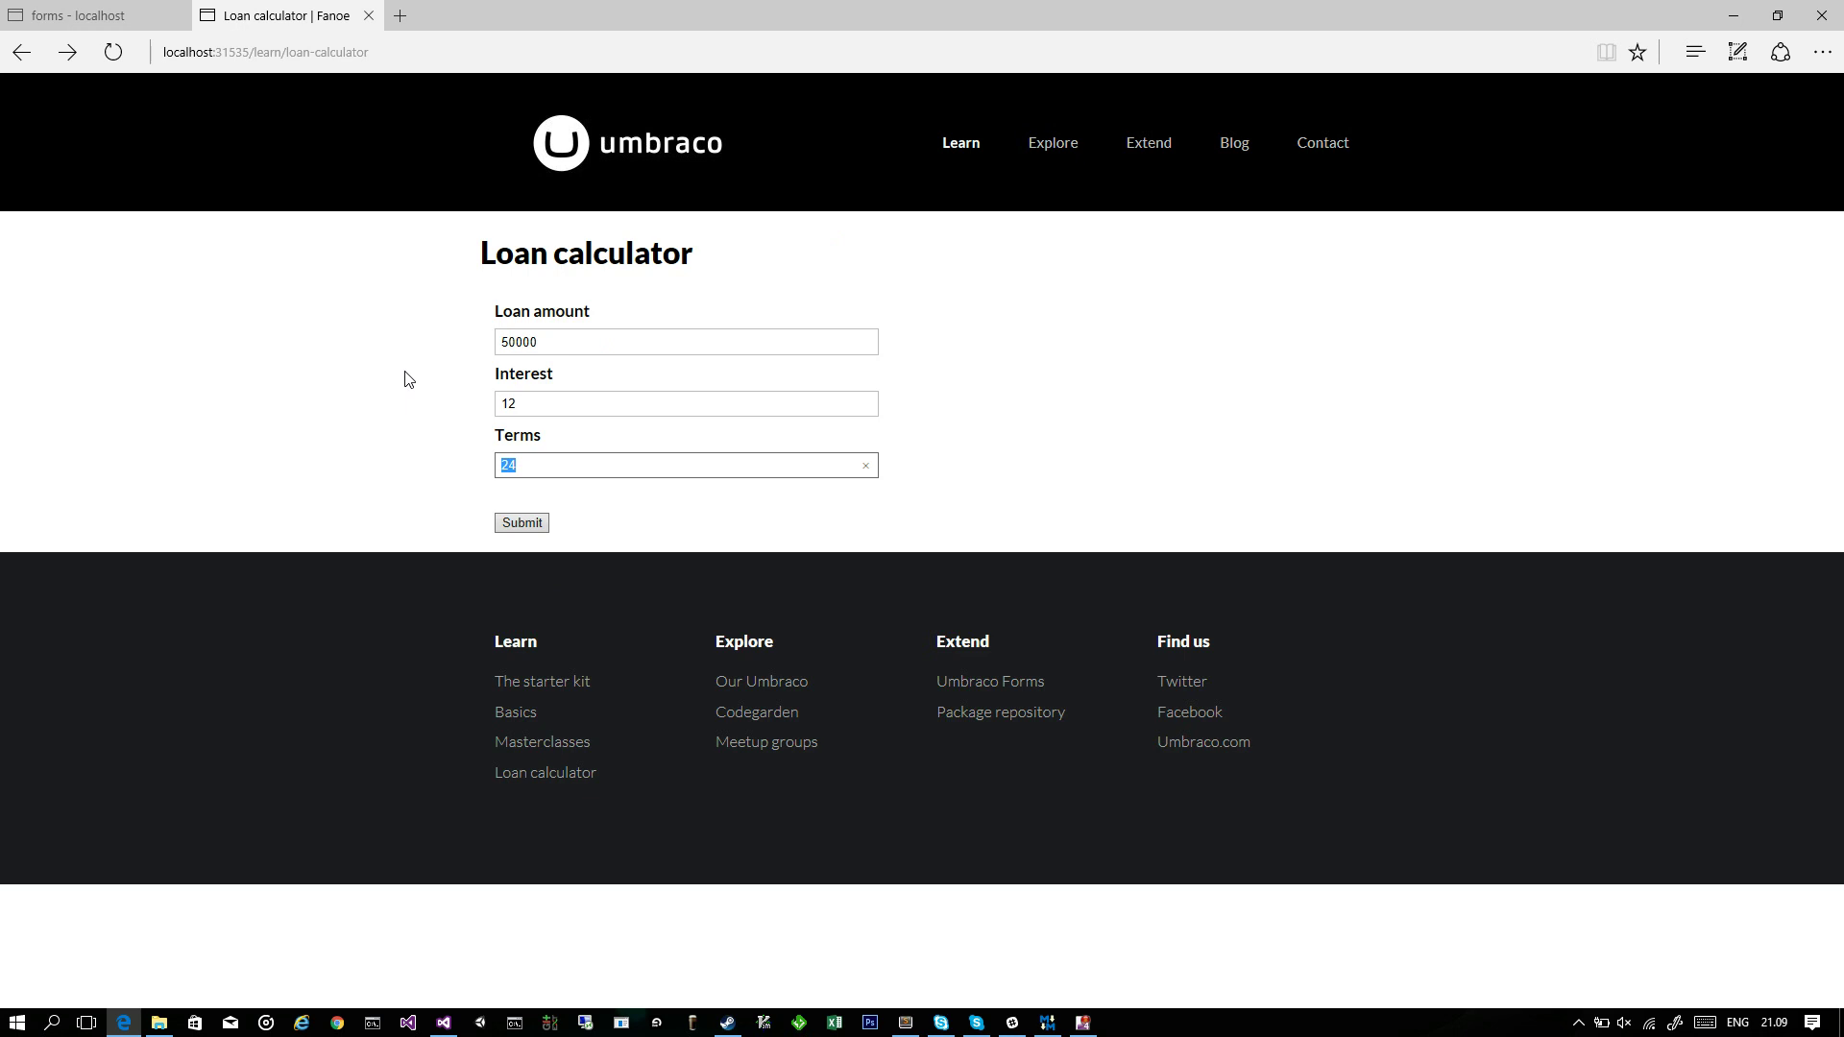
text(60)
click(521, 525)
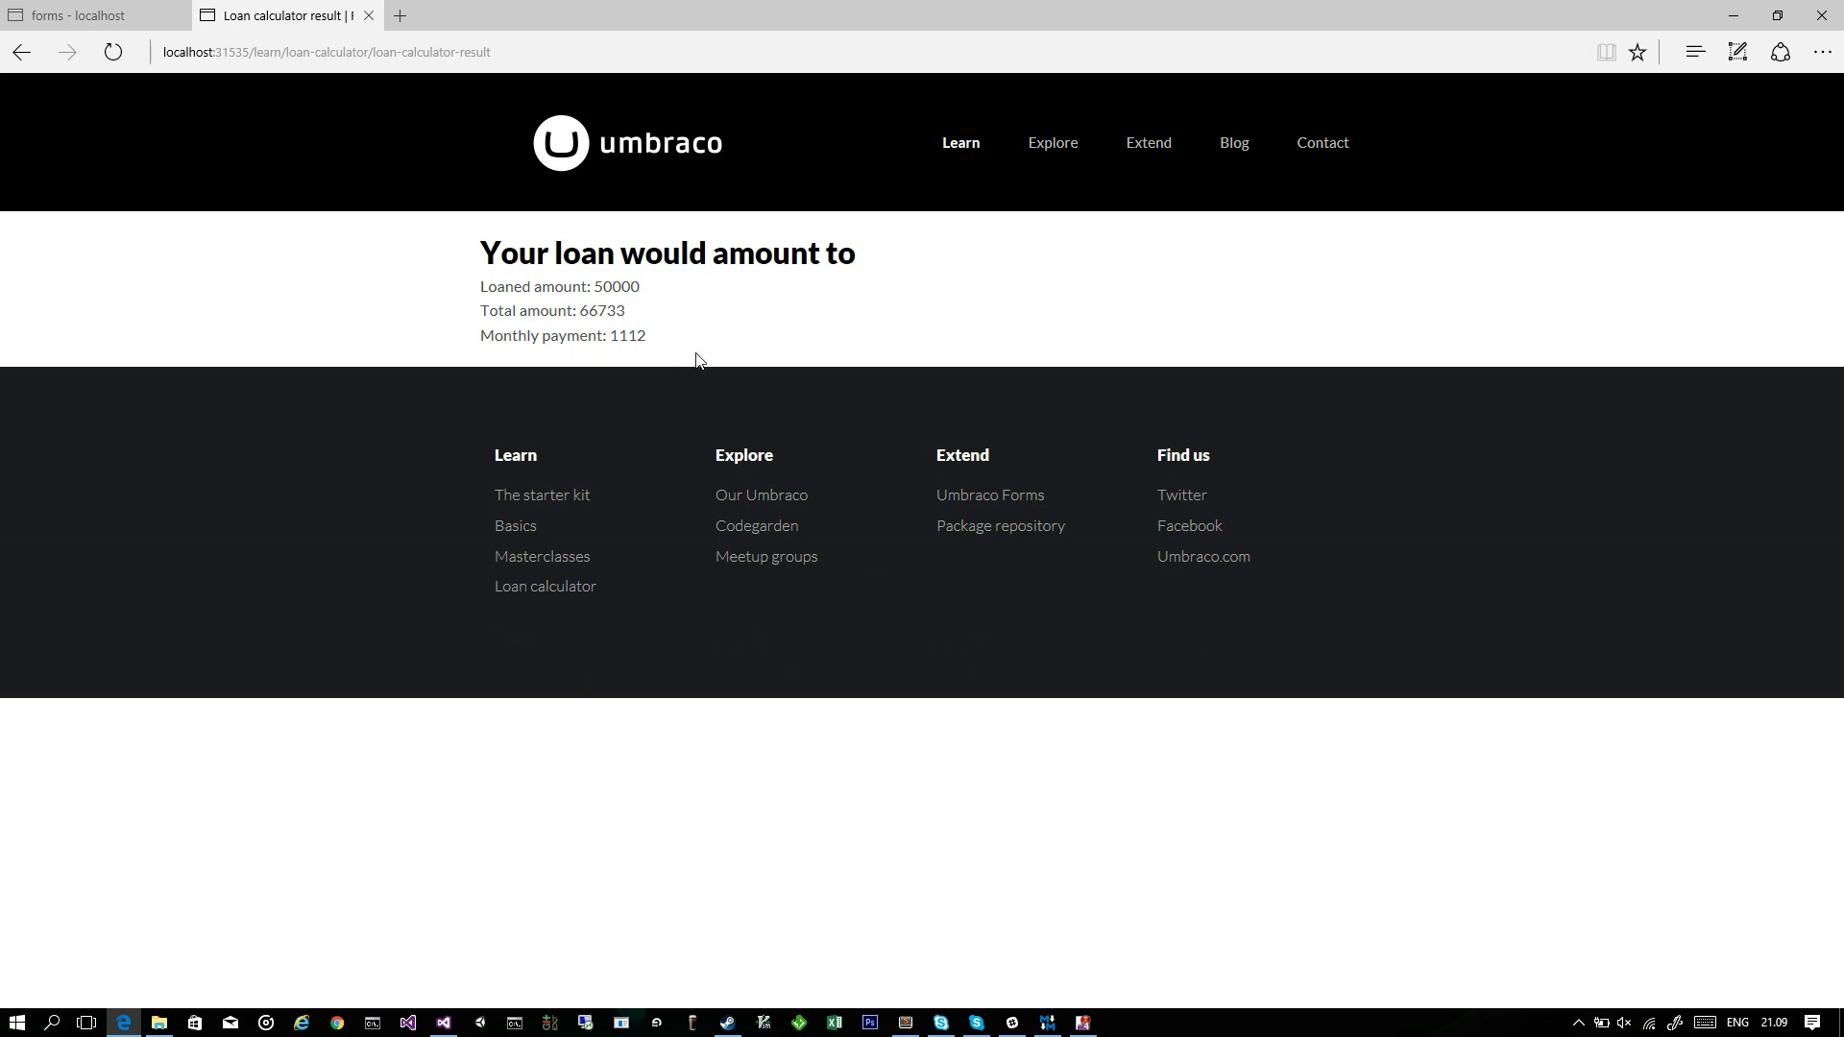
Review the workflow types available for the Loan calculator form in the back office, and open the Calculate interest workflow's settings
click(65, 11)
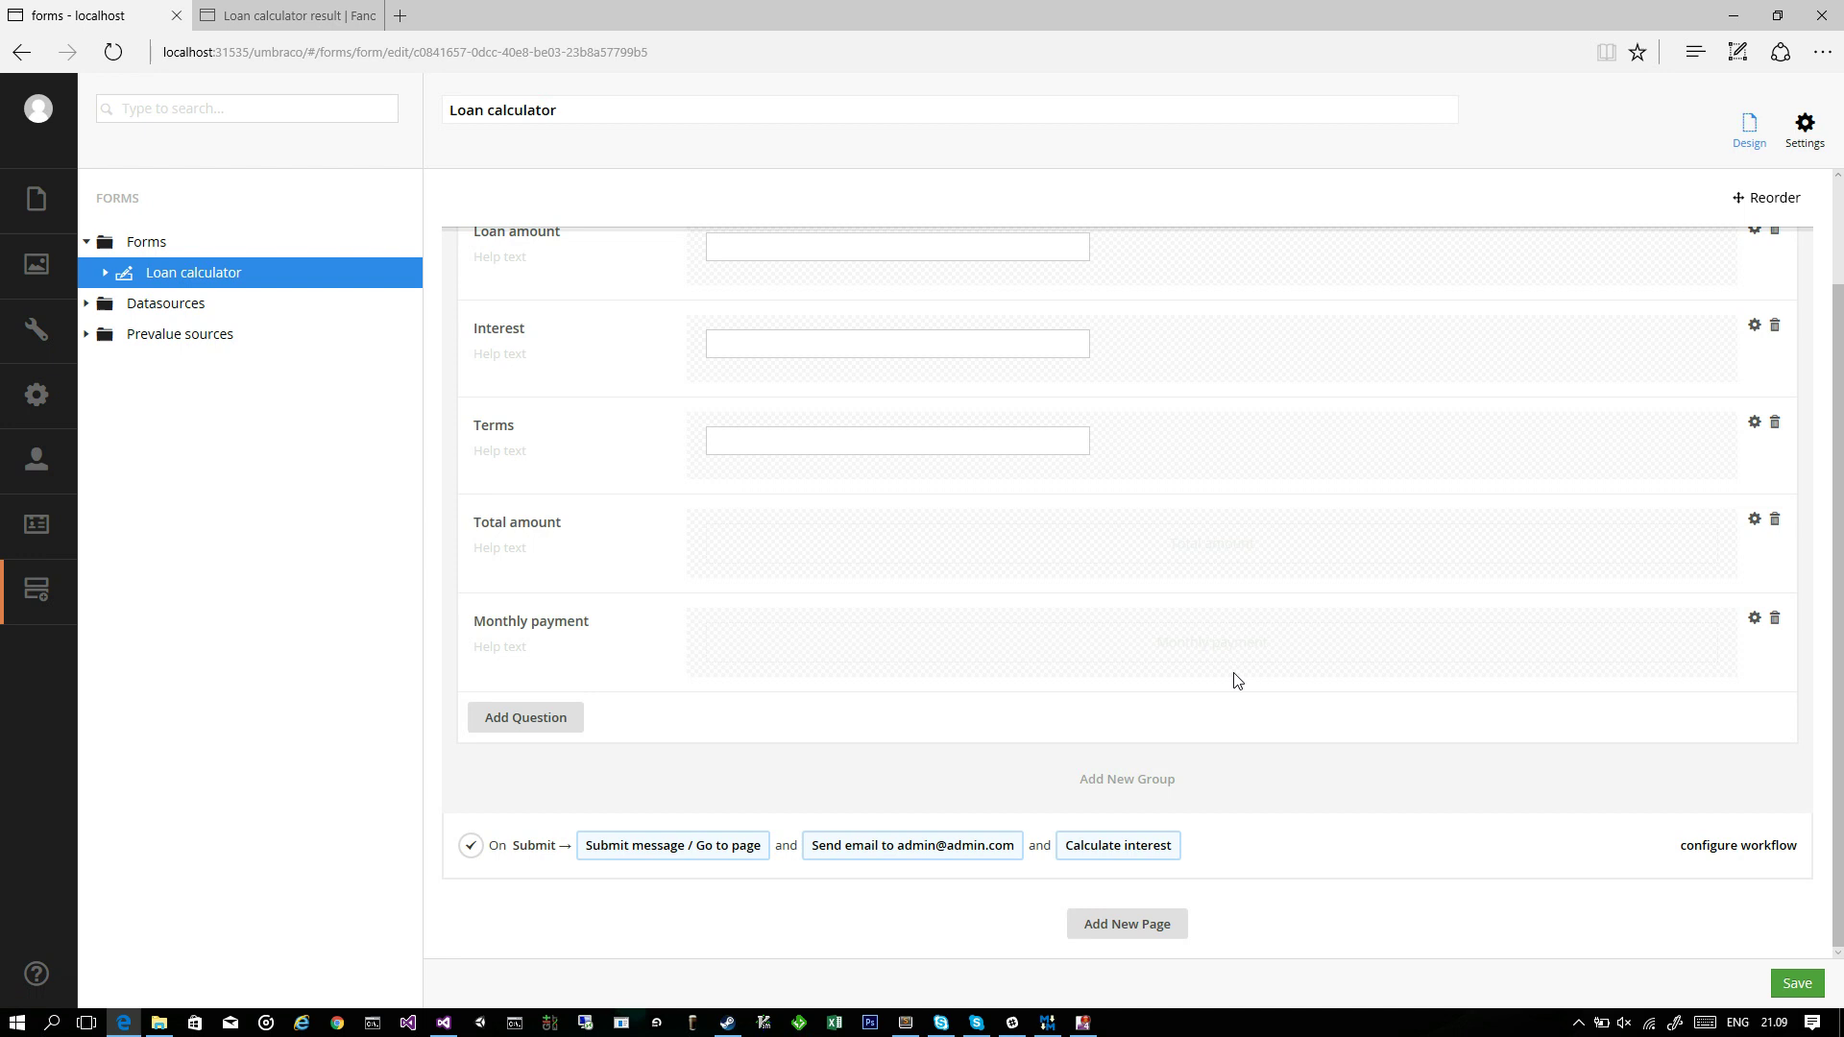
click(1694, 849)
click(1525, 494)
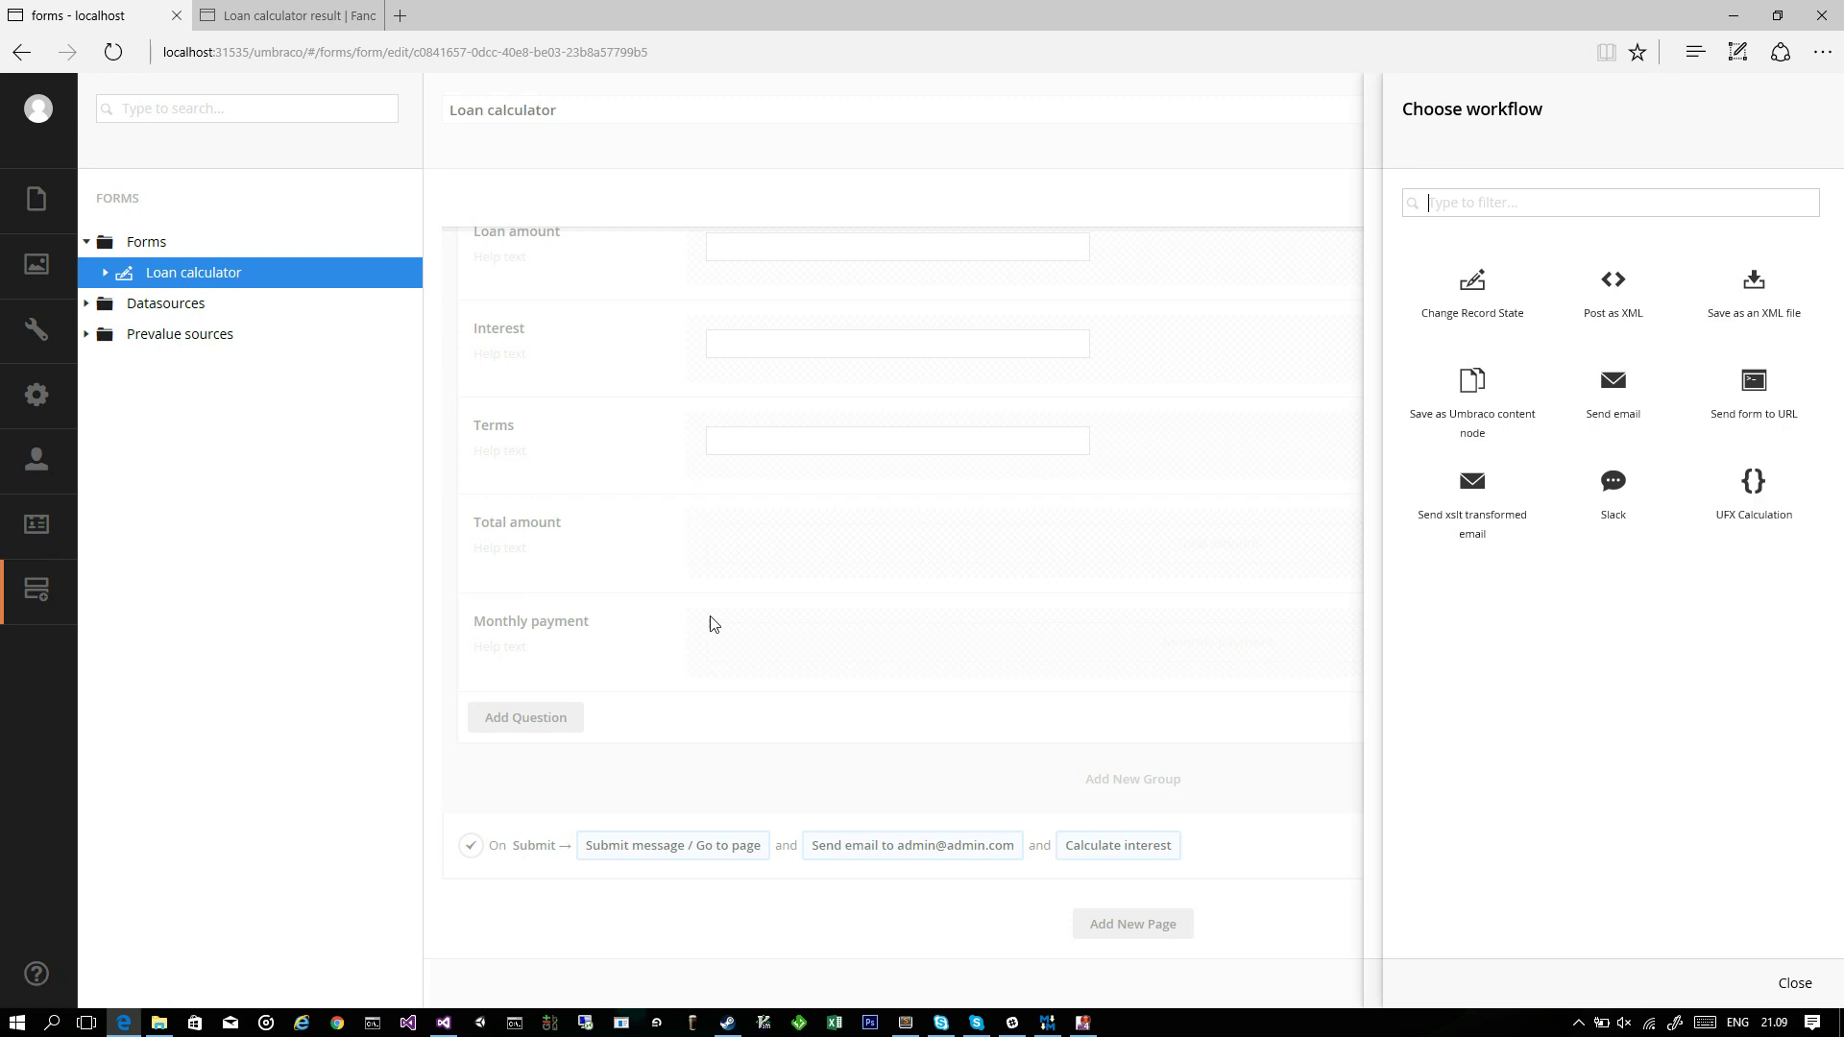
click(826, 774)
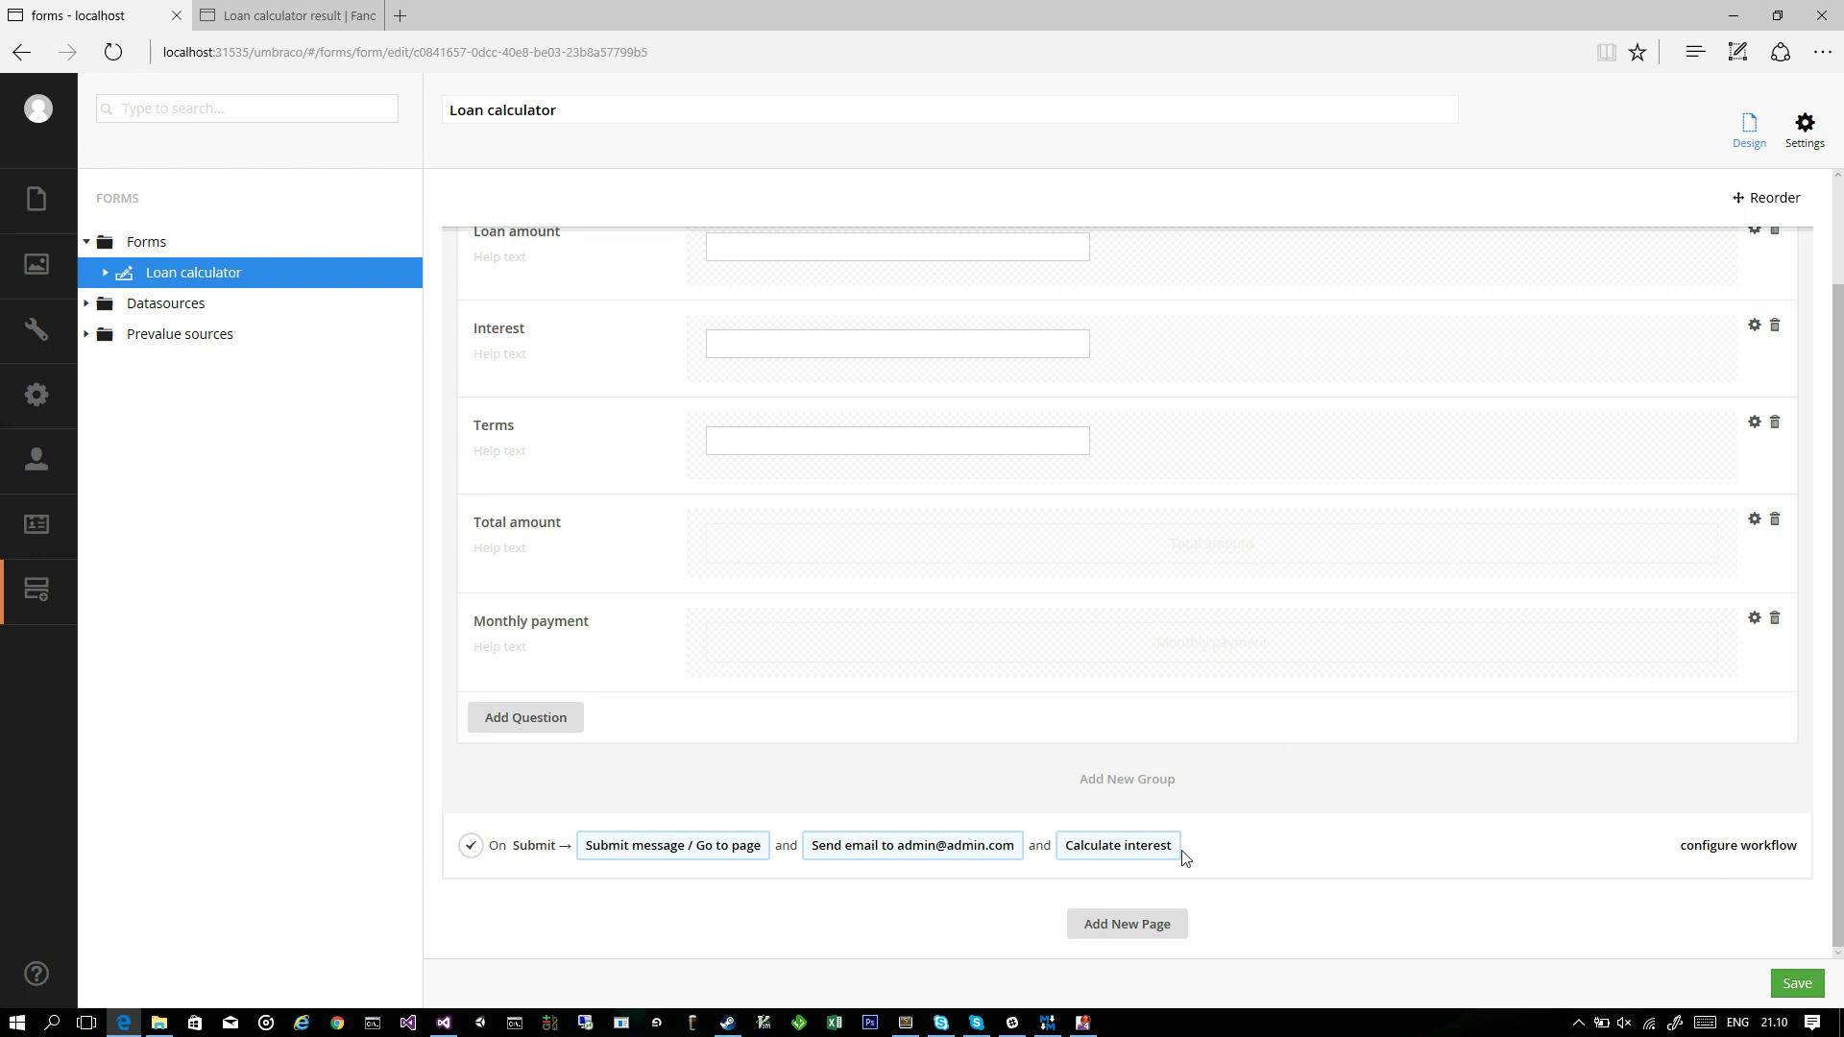
click(1139, 857)
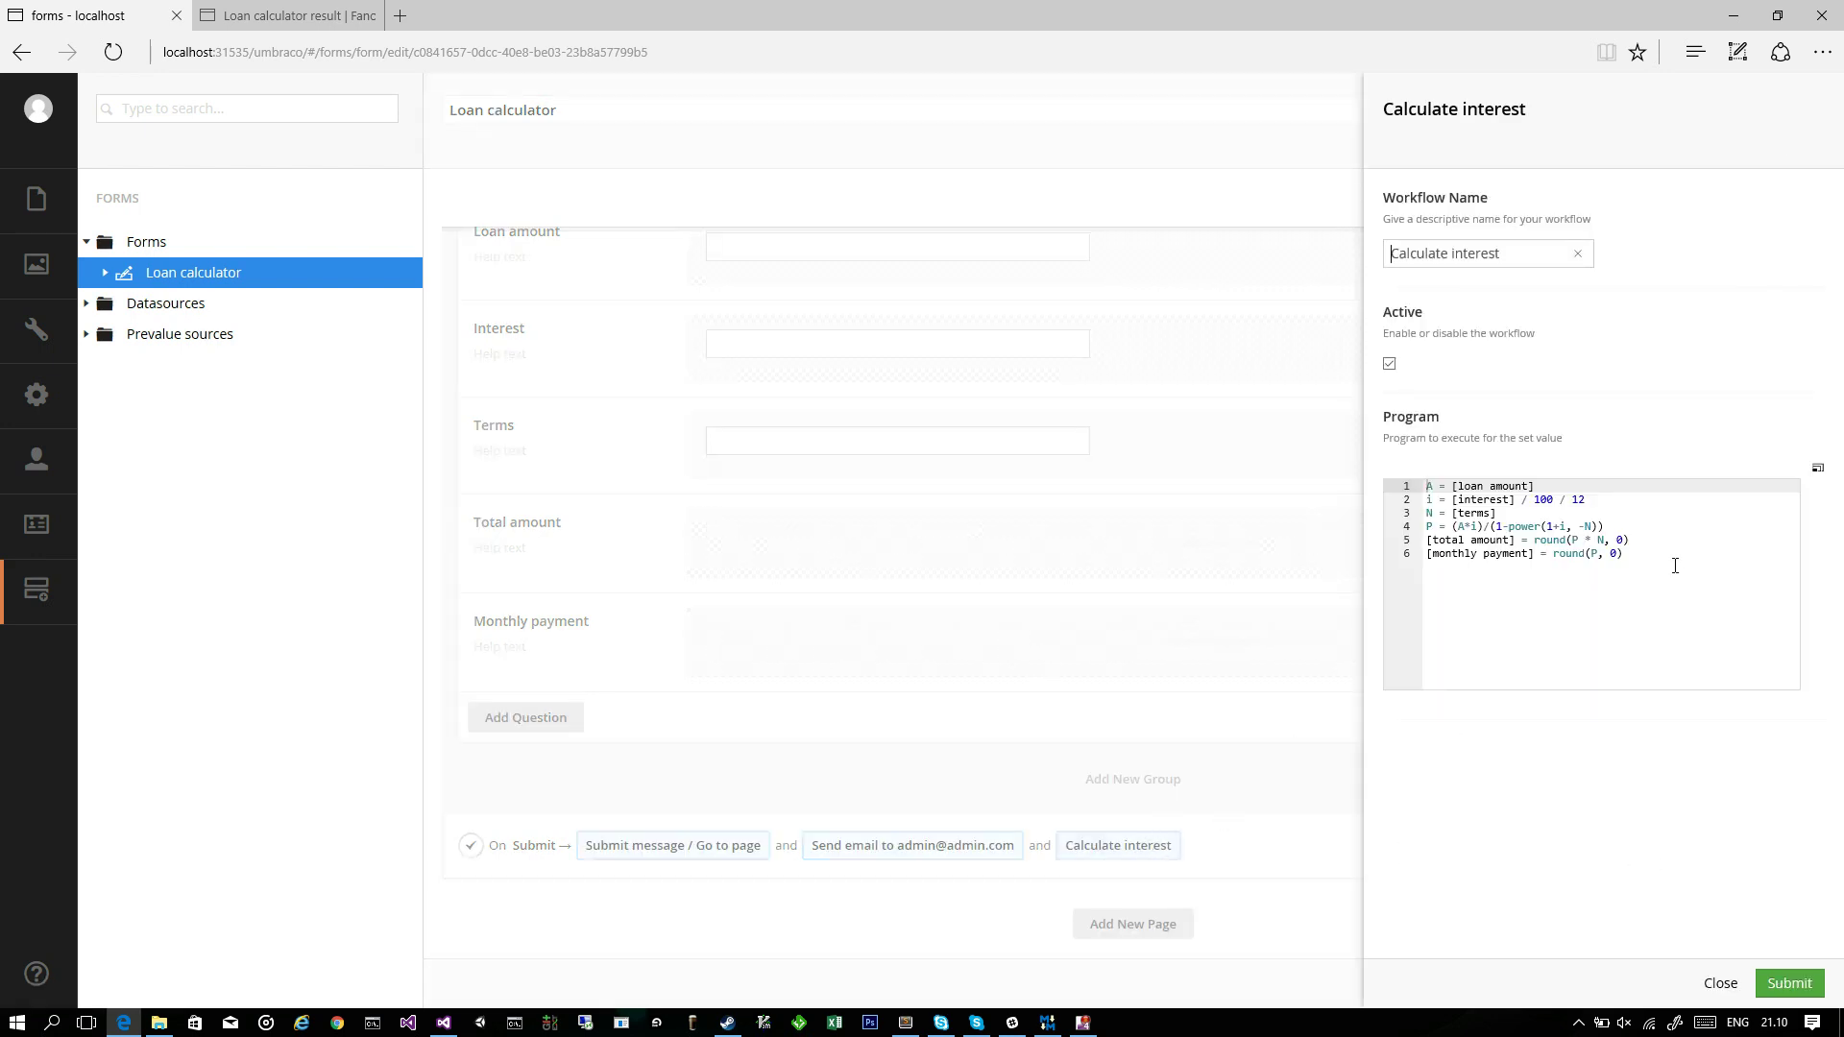